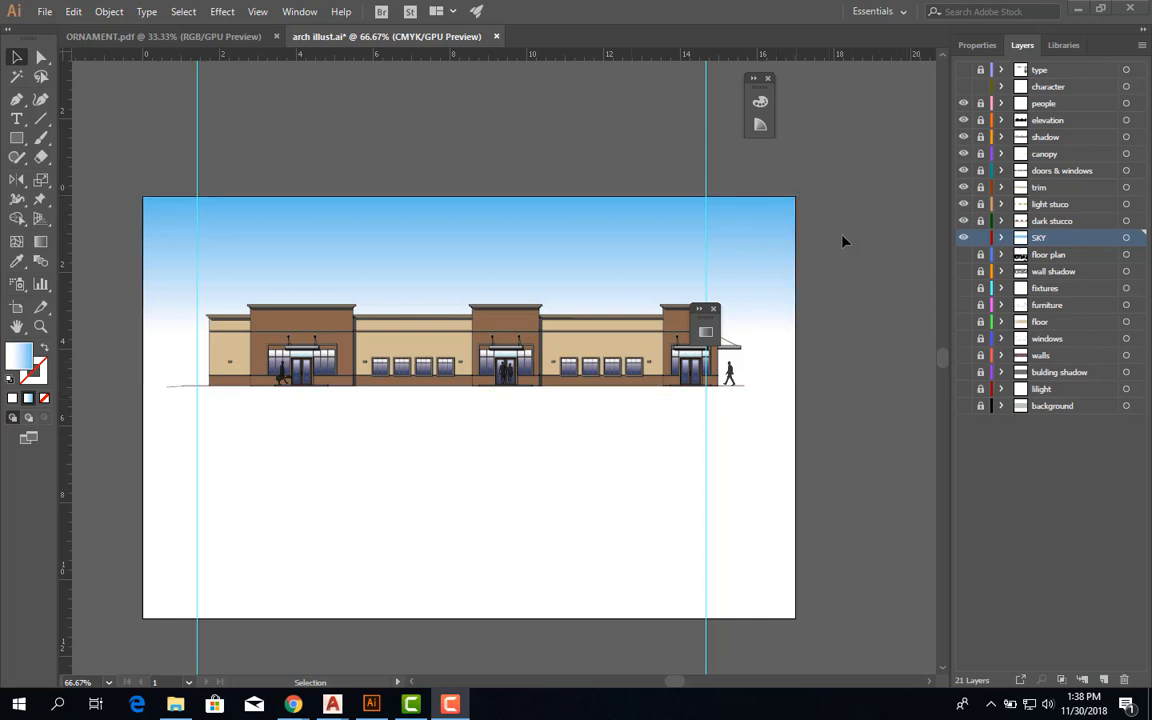
# Toggle the type layer's visibility to examine the title and the save-the-date panel beside the artboard, leaving the layer hidden.
pyautogui.click(565, 283)
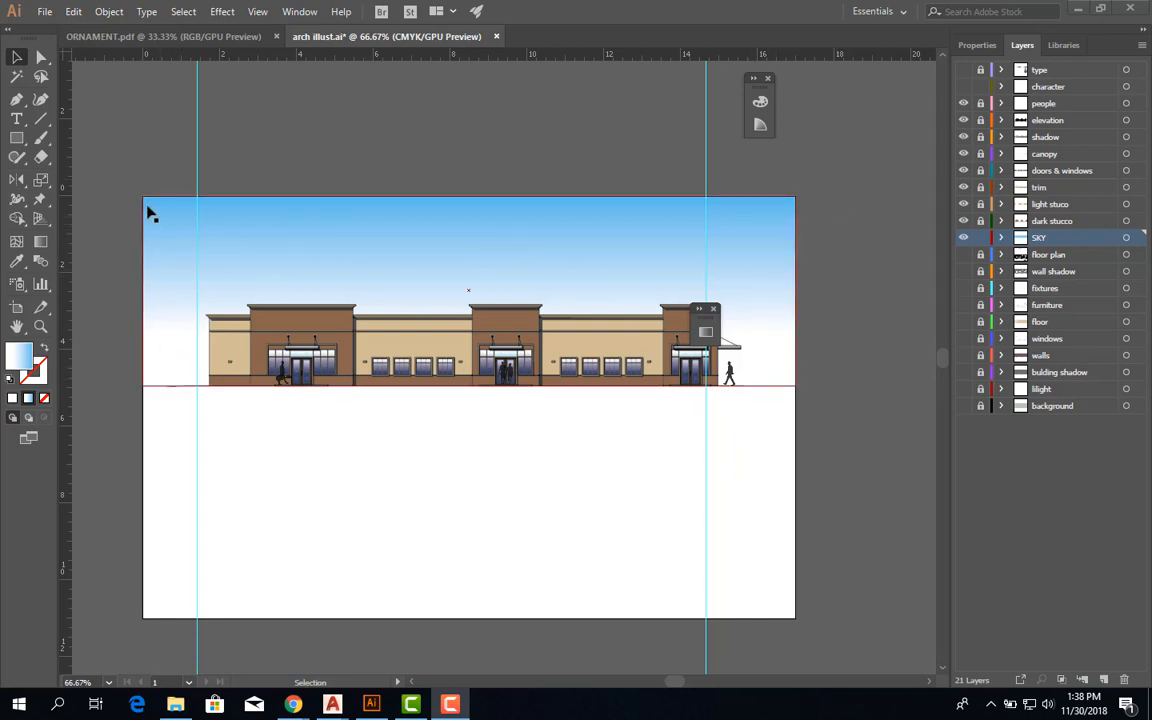
pyautogui.click(192, 630)
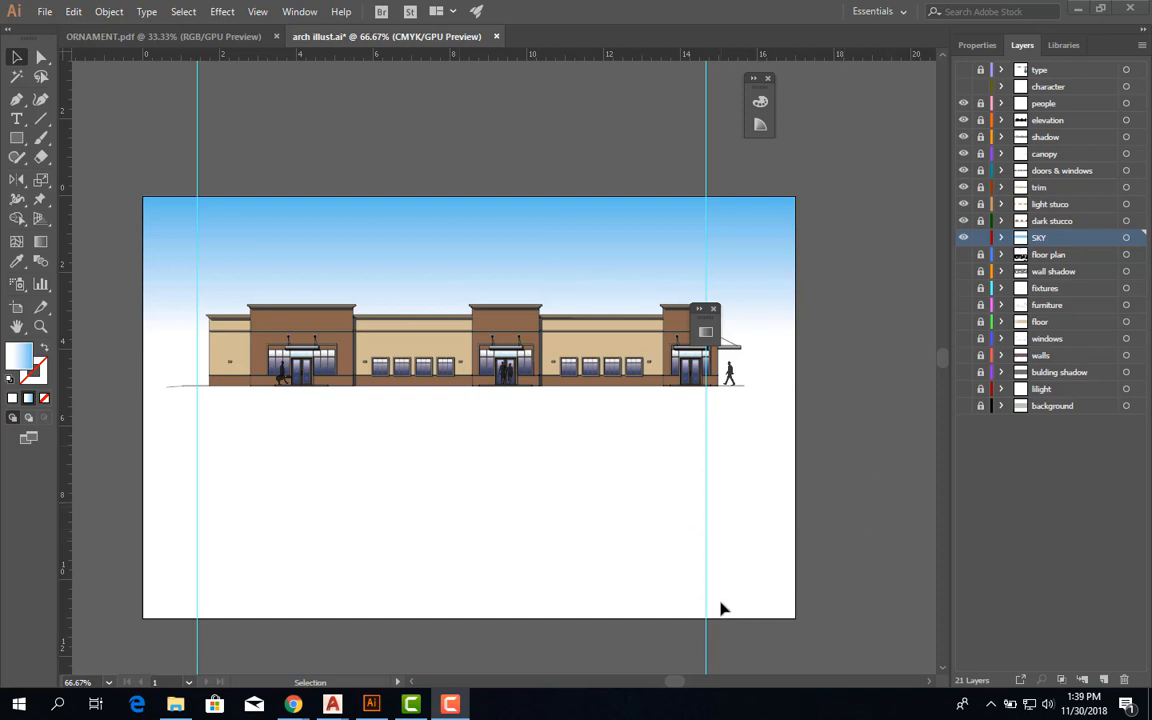
pyautogui.moveTo(677, 689); pyautogui.dragTo(680, 688)
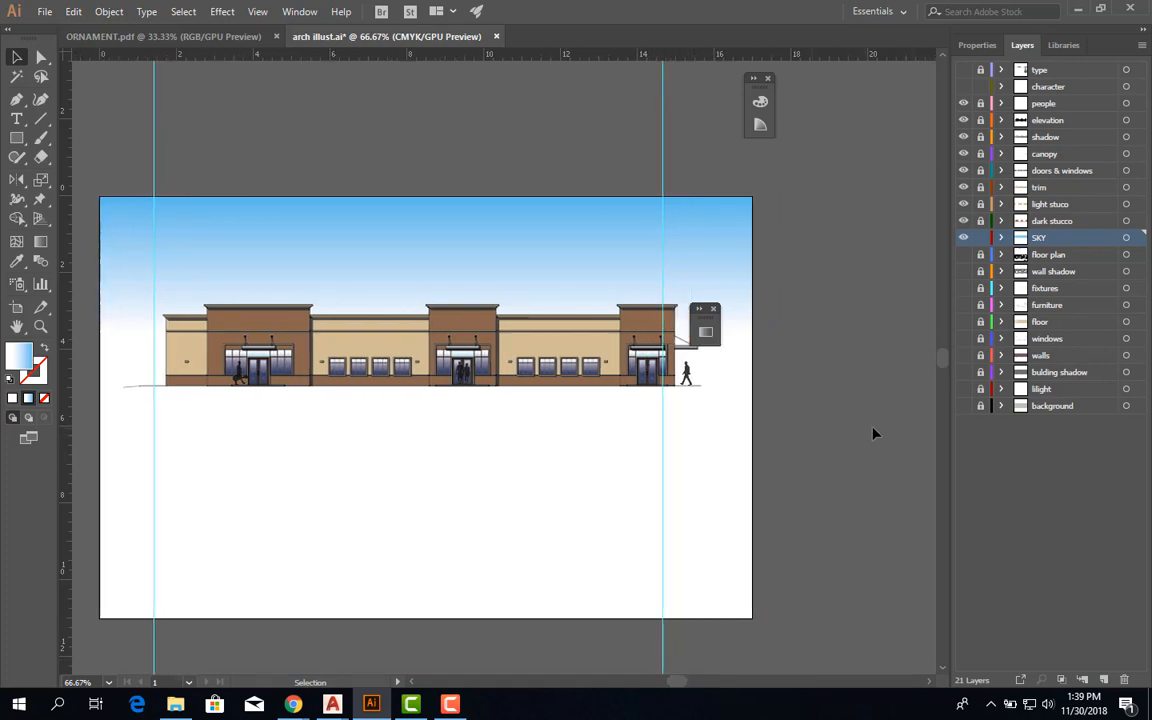
pyautogui.click(964, 70)
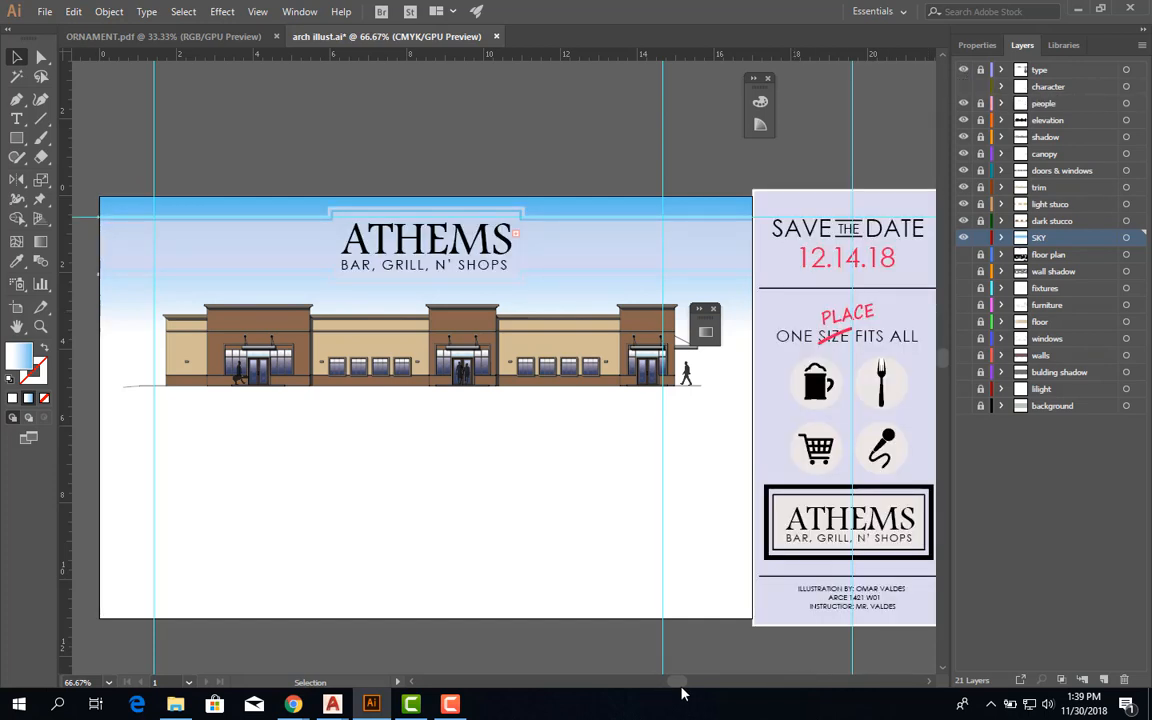
pyautogui.moveTo(676, 681); pyautogui.dragTo(682, 687)
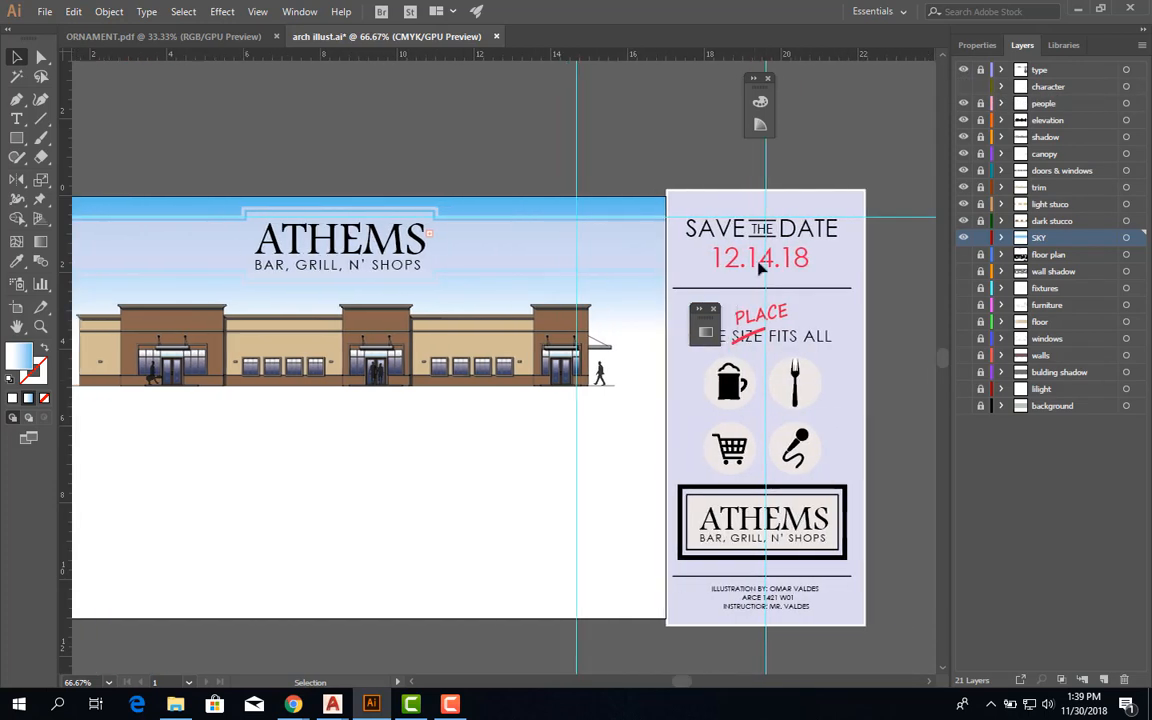
pyautogui.click(964, 72)
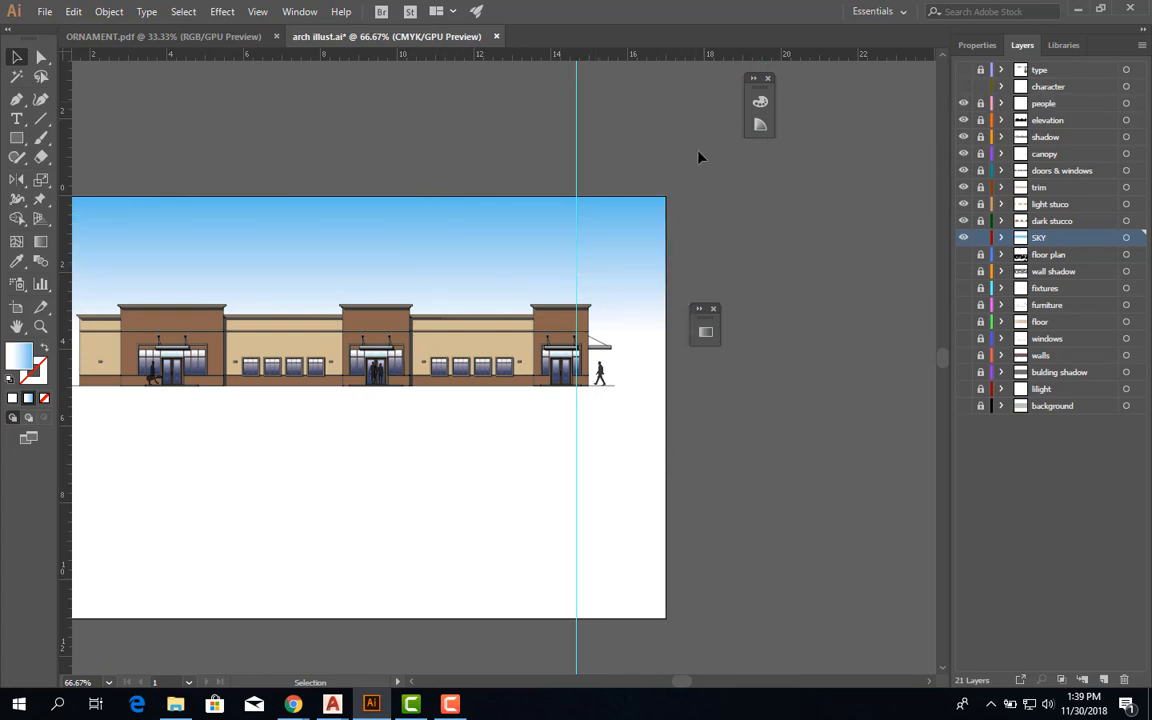
pyautogui.scroll(-1, 500, 490)
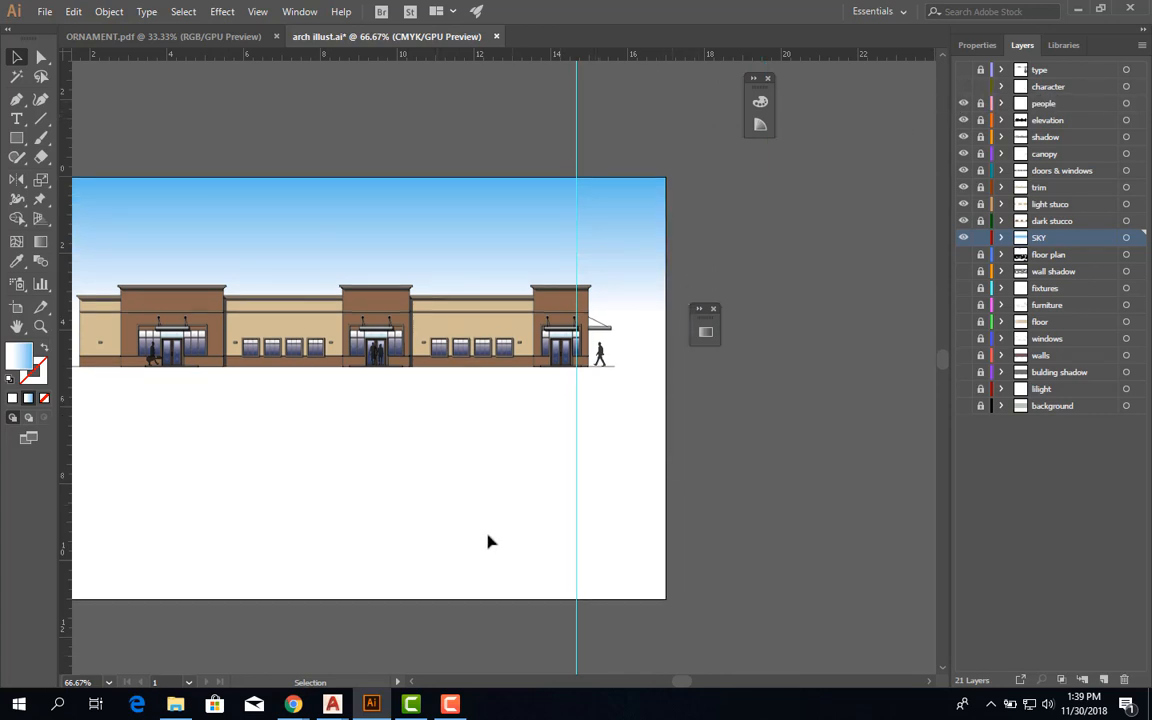
pyautogui.moveTo(459, 513); pyautogui.dragTo(566, 514)
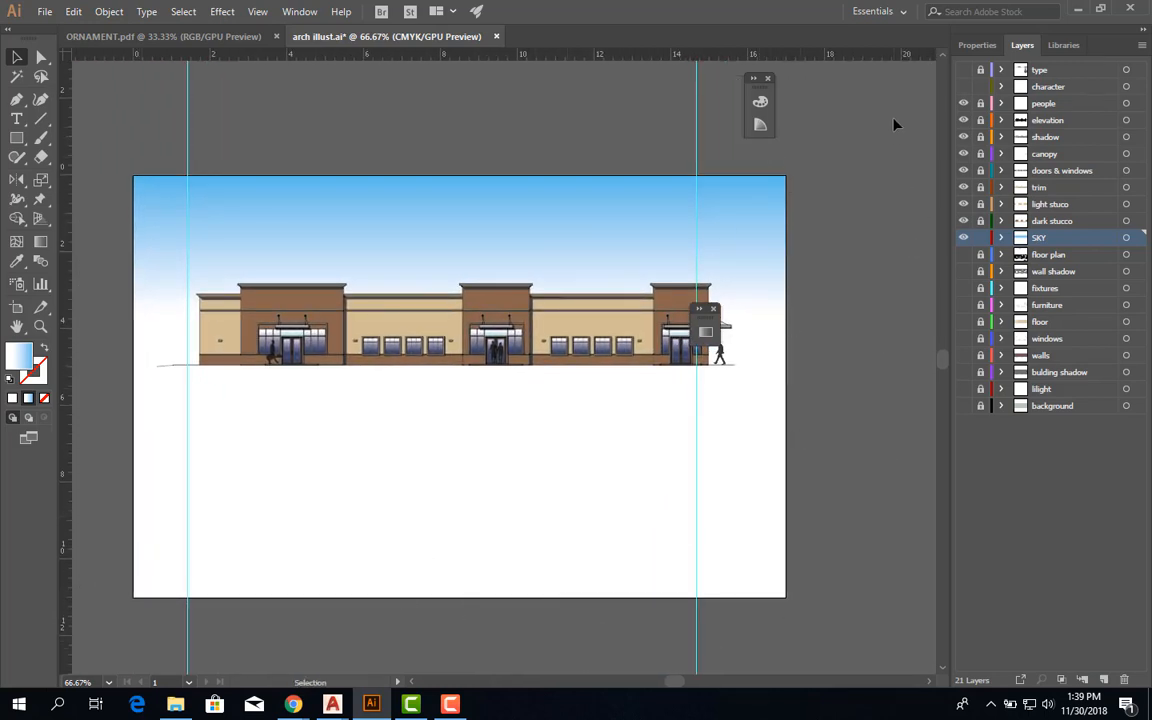
pyautogui.click(964, 70)
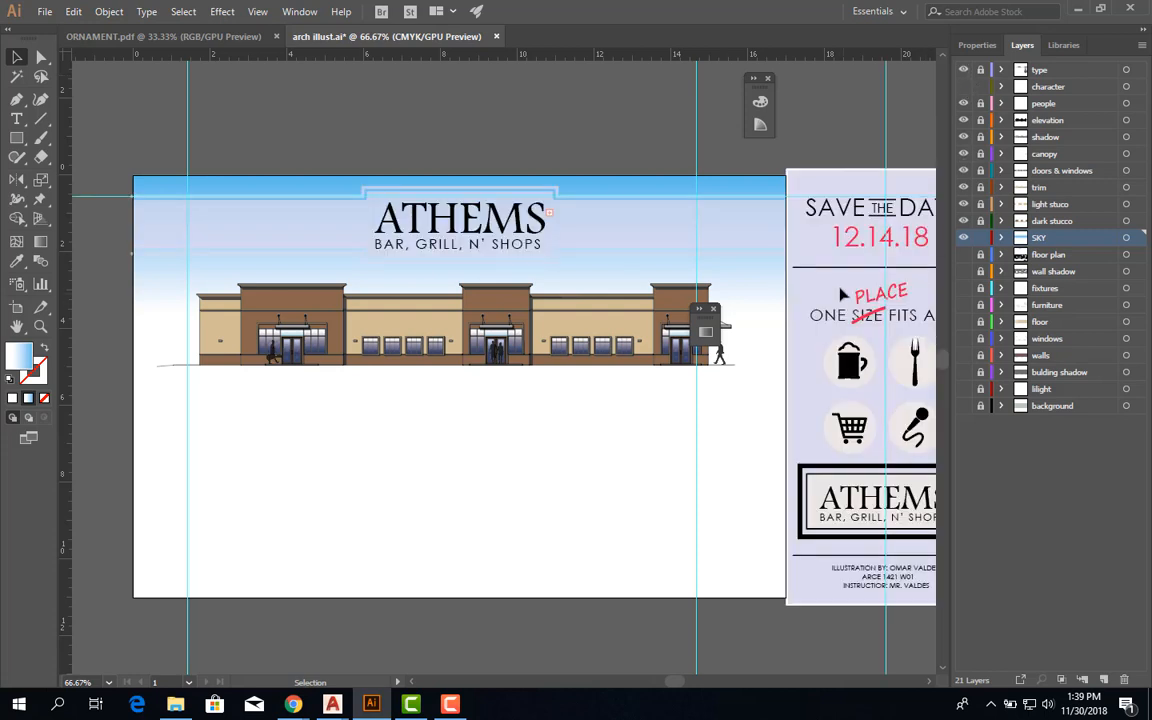
pyautogui.moveTo(766, 381); pyautogui.dragTo(593, 385)
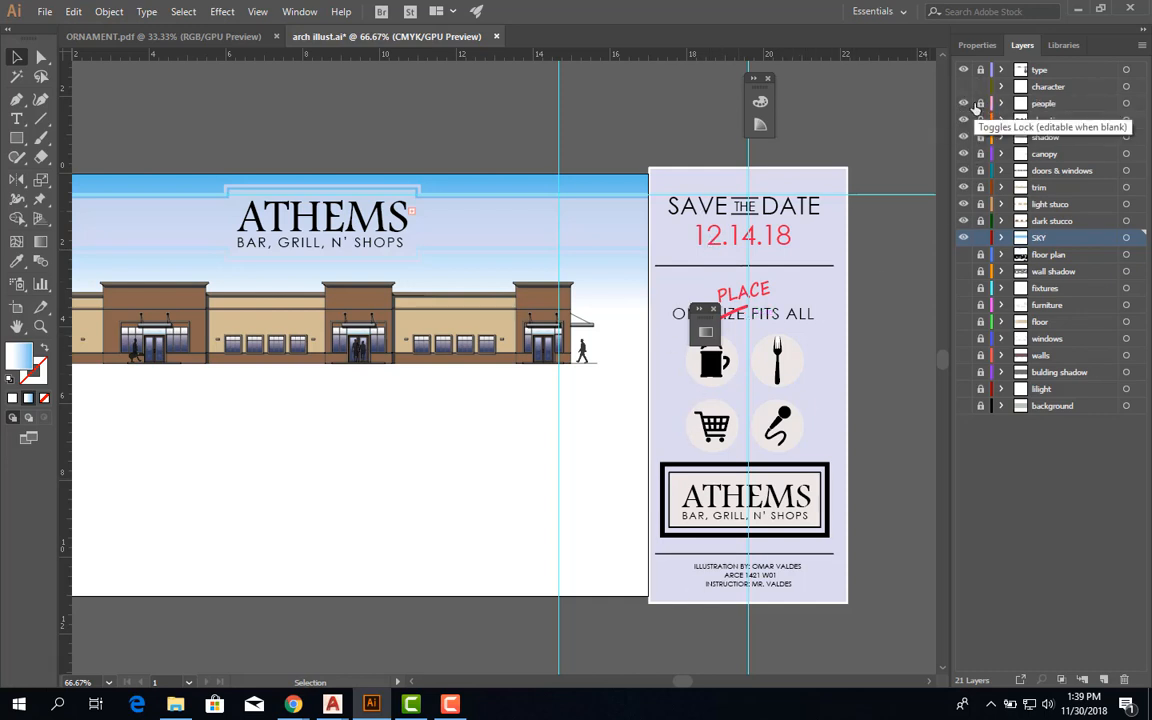
pyautogui.moveTo(963, 70); pyautogui.dragTo(963, 87)
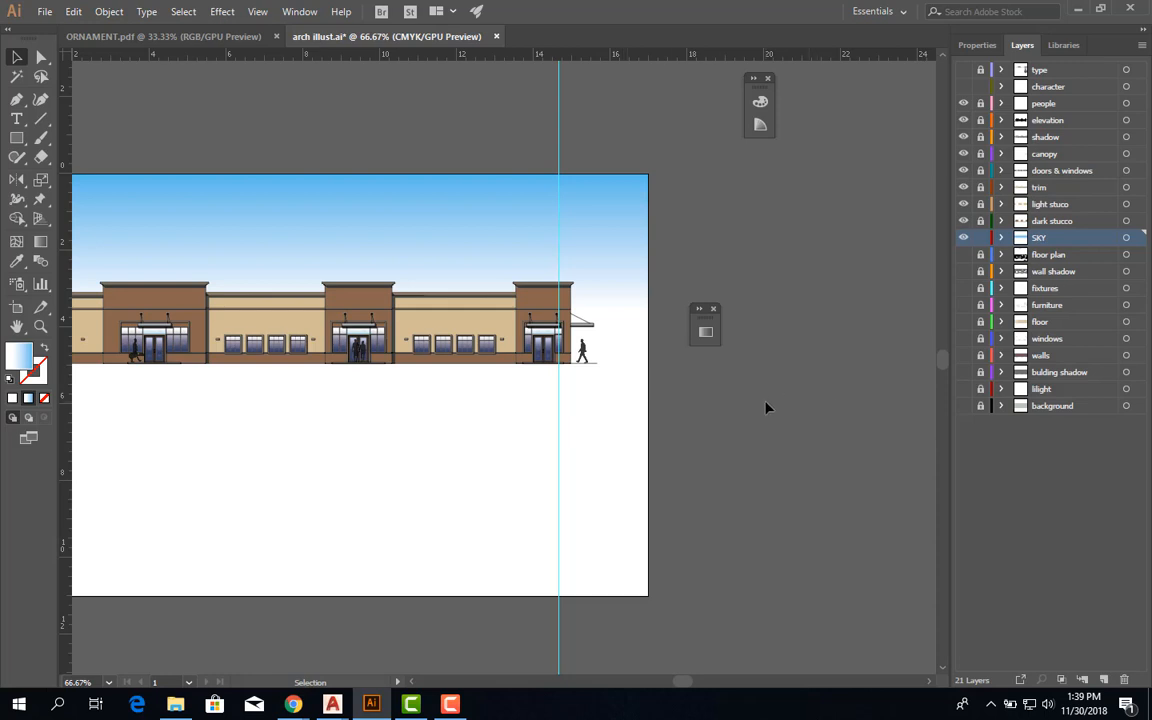
# Try widening Artboard 1 to 22 in while keeping its centre fixed.
pyautogui.scroll(-2, 766, 407)
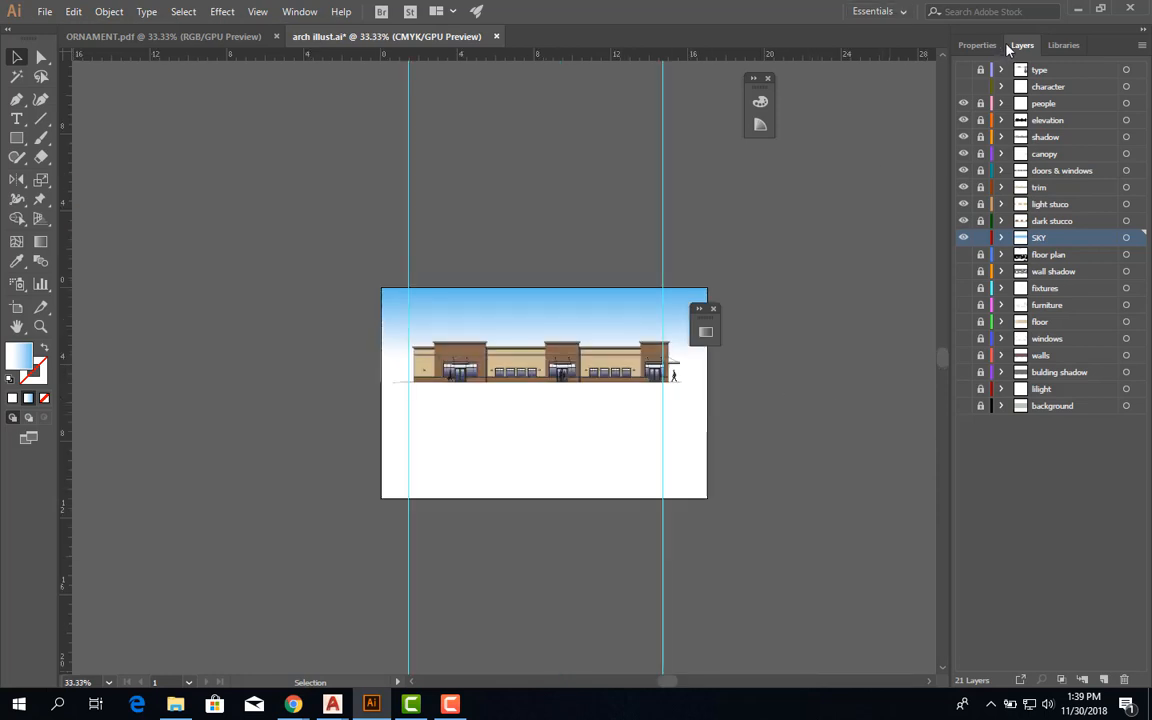
pyautogui.click(979, 45)
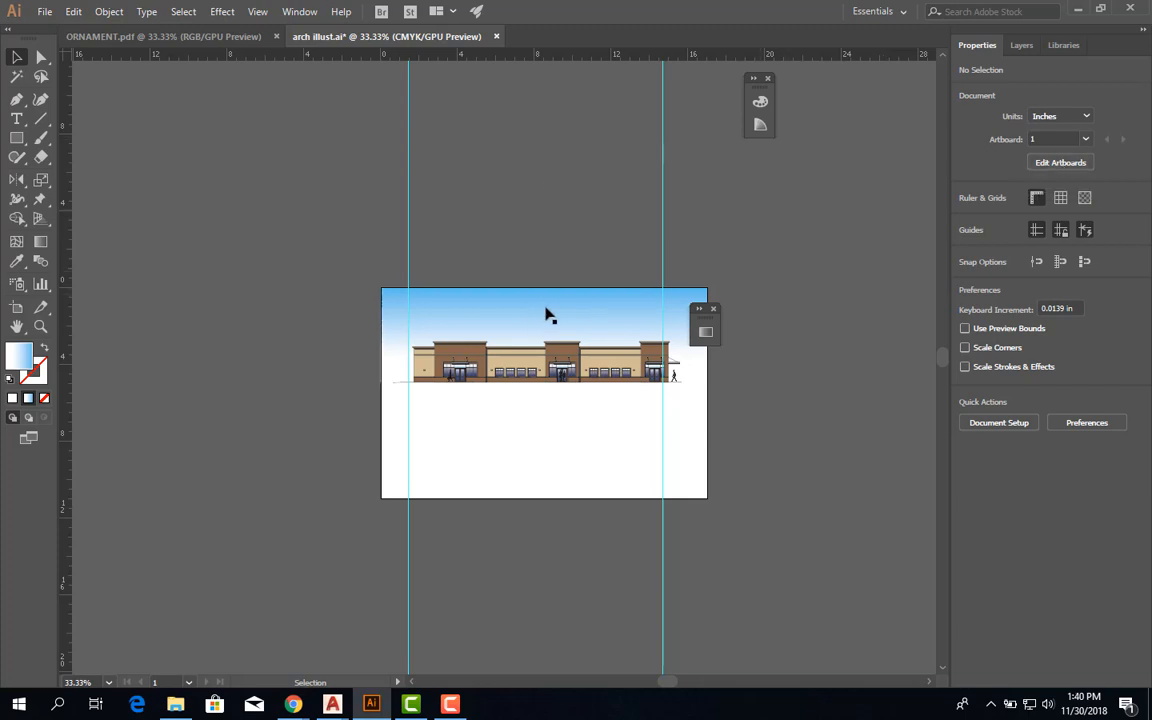
pyautogui.click(1060, 162)
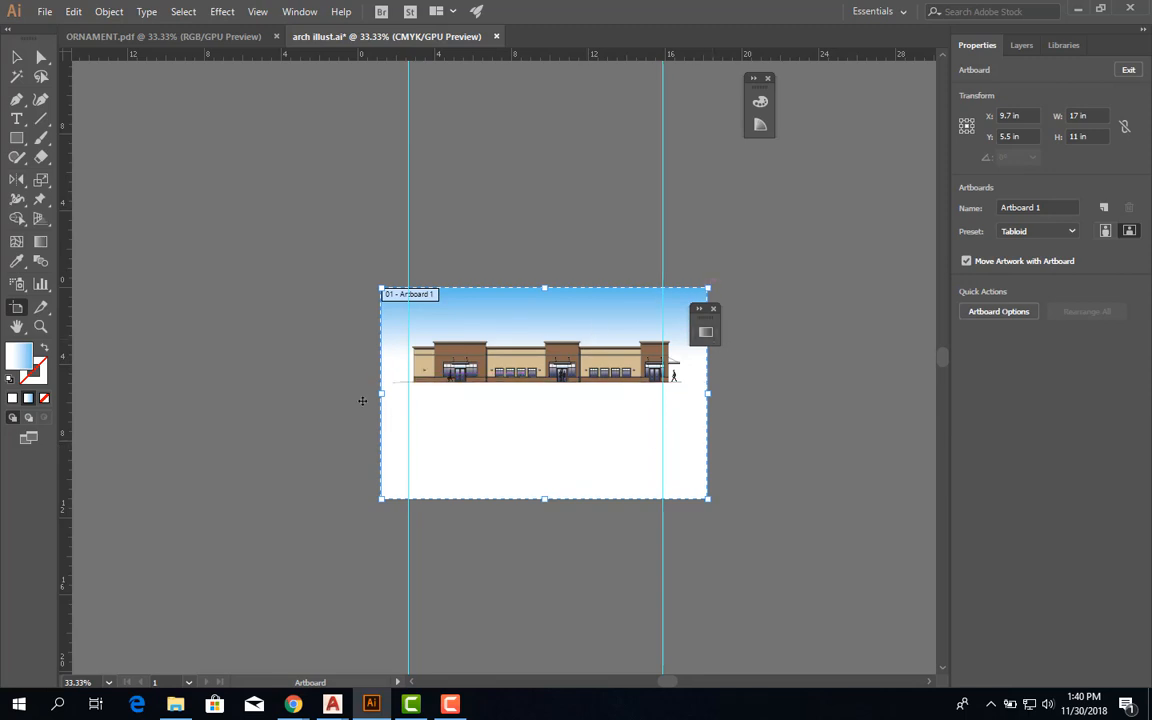
pyautogui.click(17, 313)
pyautogui.scroll(1, 802, 382)
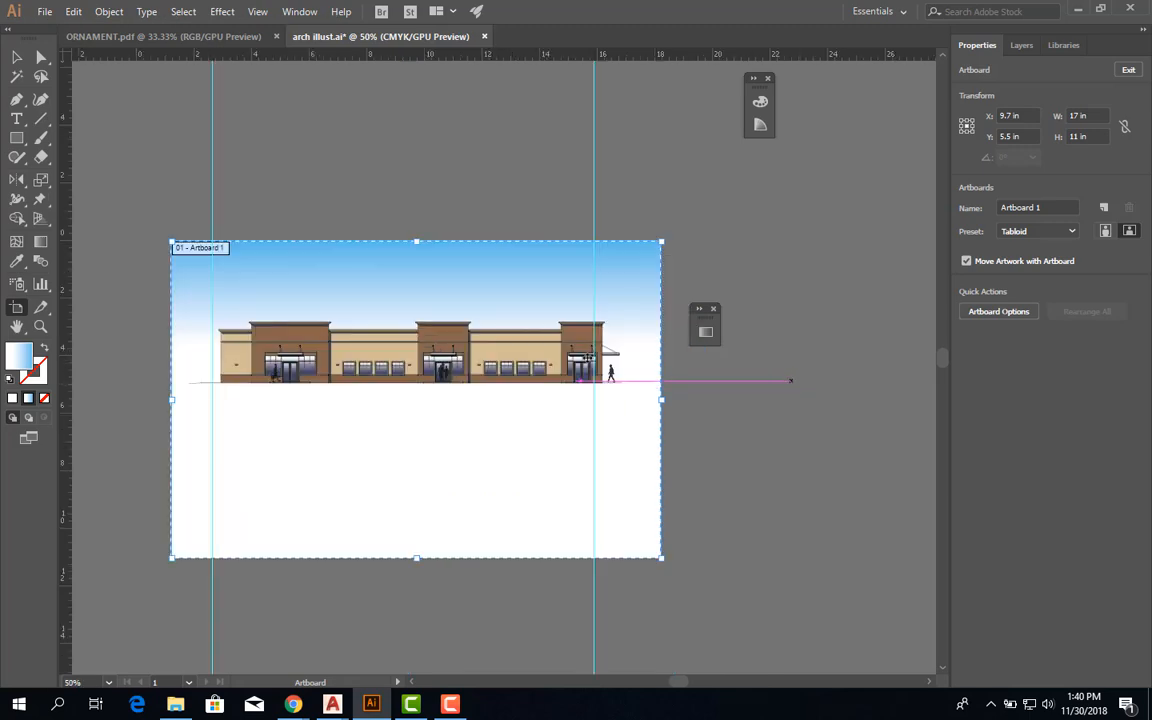
pyautogui.click(1078, 116)
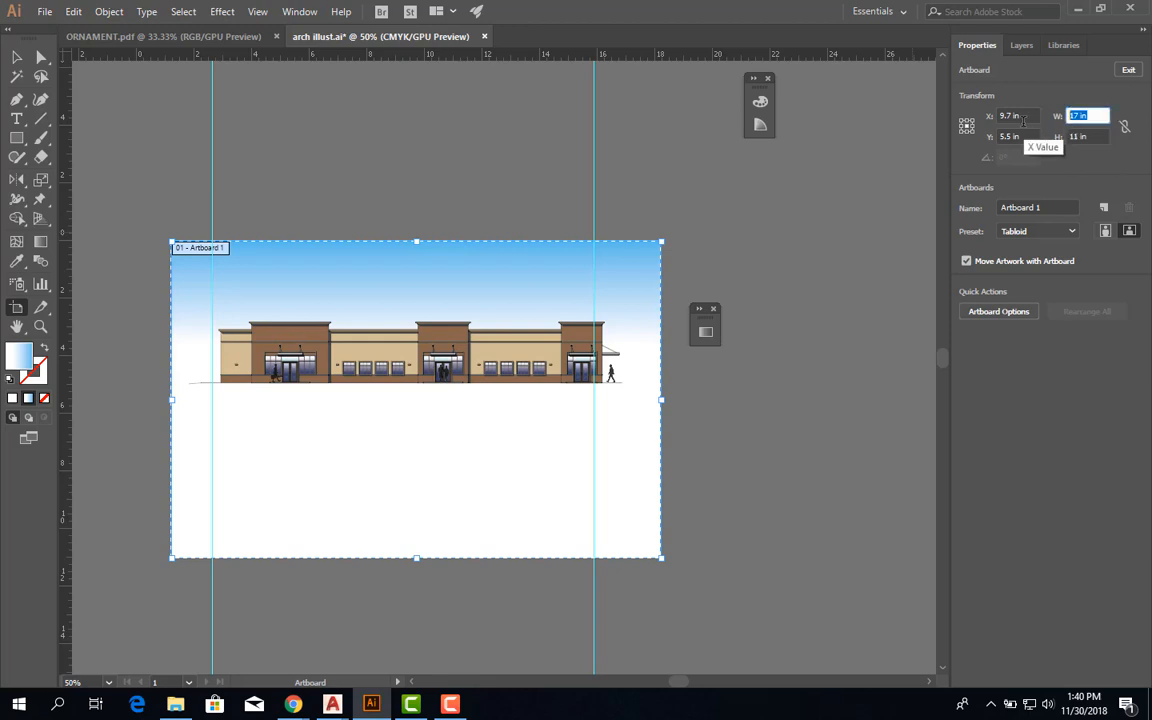
pyautogui.write('22')
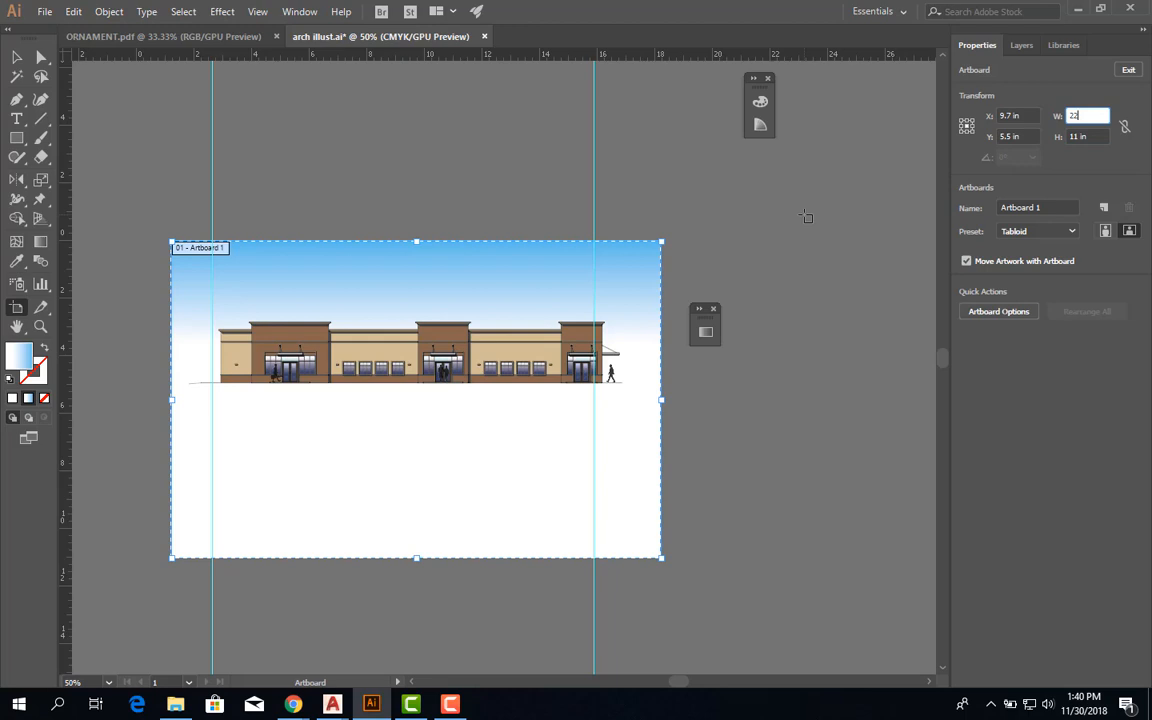
pyautogui.press('Return')
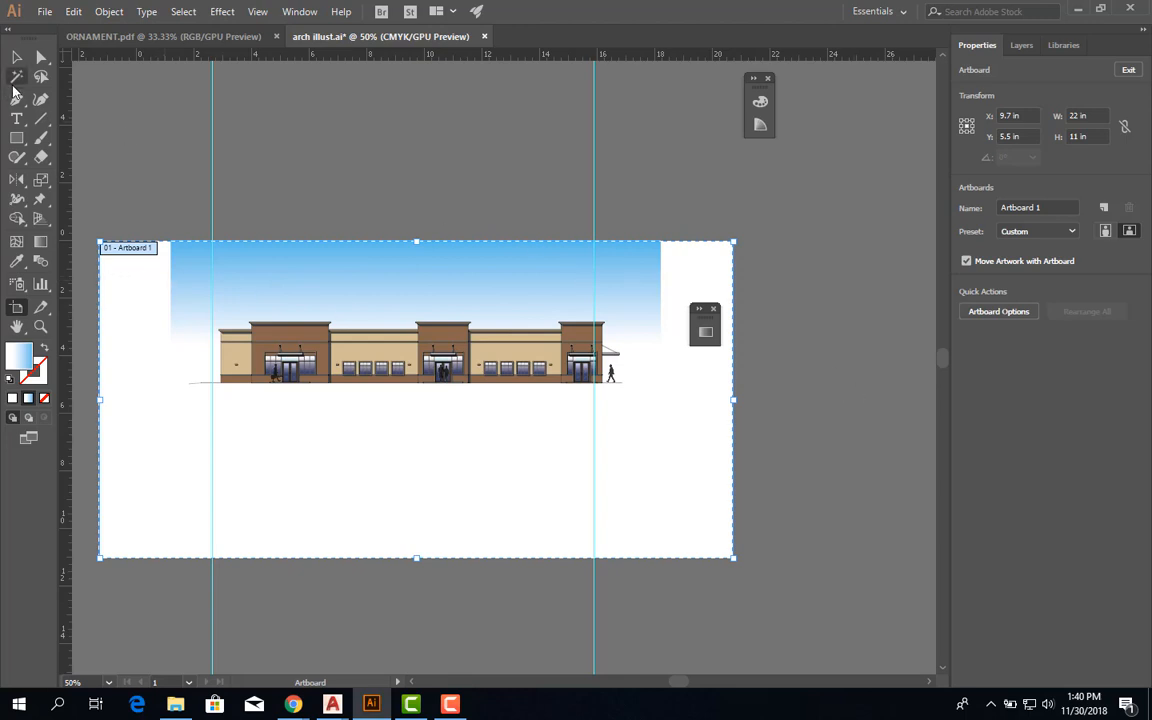
# Try aligning the artboard's left edge with the sky's left edge and extending its right edge for a width of about 21.29 in.
pyautogui.moveTo(160, 452); pyautogui.dragTo(182, 453)
pyautogui.hotkey('ctrl', 'z')
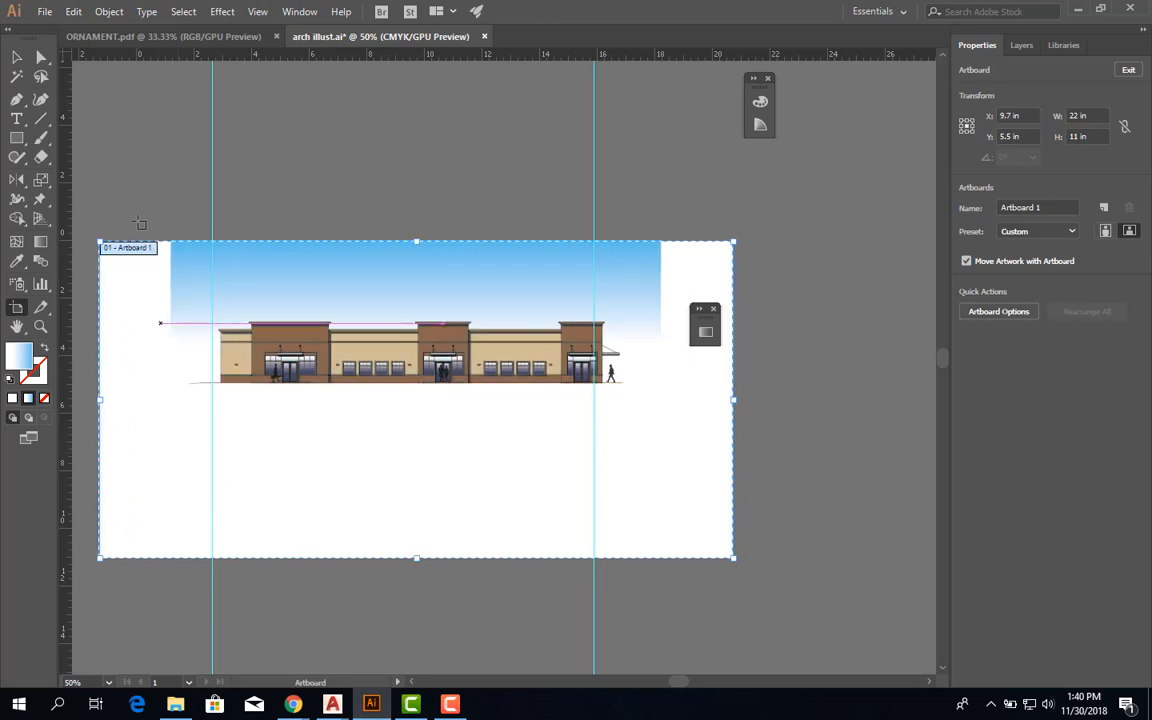
pyautogui.moveTo(127, 383); pyautogui.dragTo(141, 383)
pyautogui.hotkey('ctrl', 'z')
pyautogui.moveTo(99, 404); pyautogui.dragTo(172, 403)
pyautogui.moveTo(734, 401); pyautogui.dragTo(785, 401)
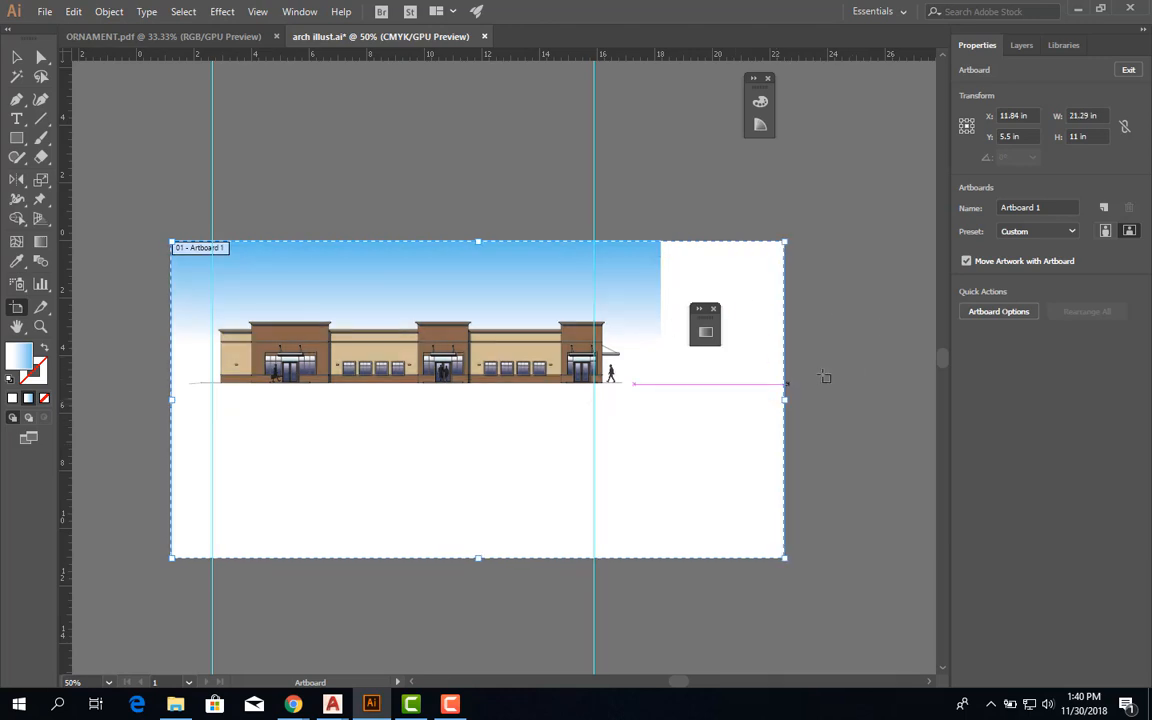
# Try setting the artboard width to 22 in and realigning its left edge with the sky's left edge.
pyautogui.click(1100, 115)
pyautogui.write('22')
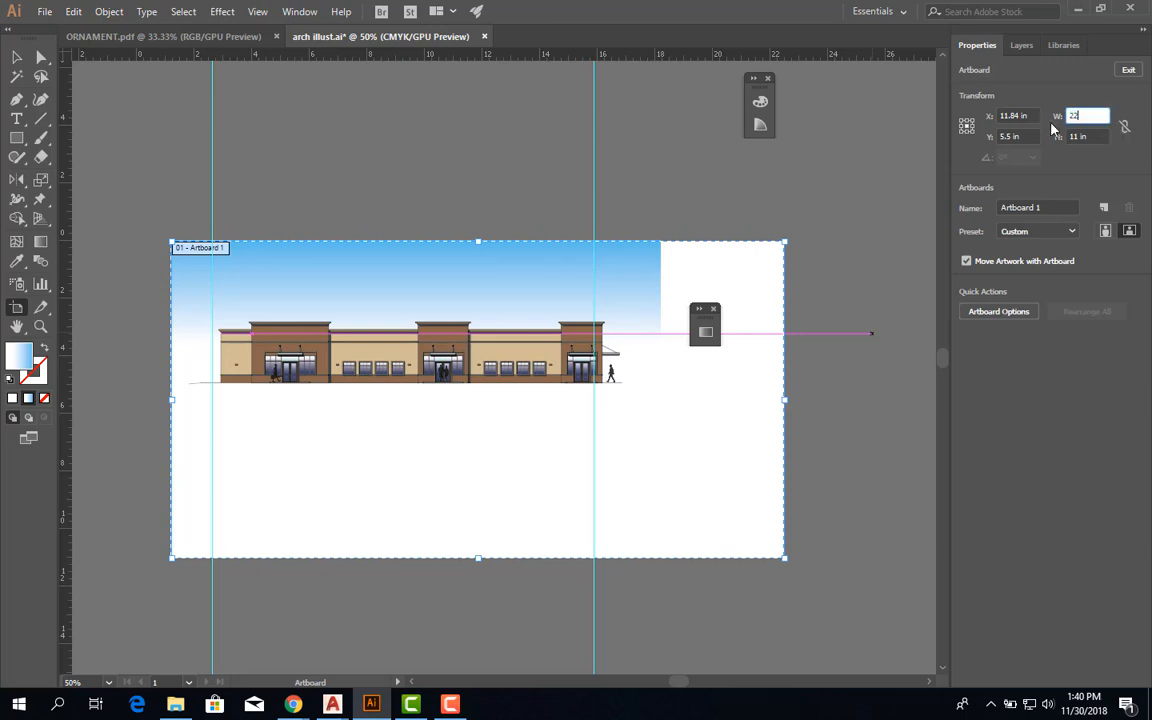
pyautogui.press('Return')
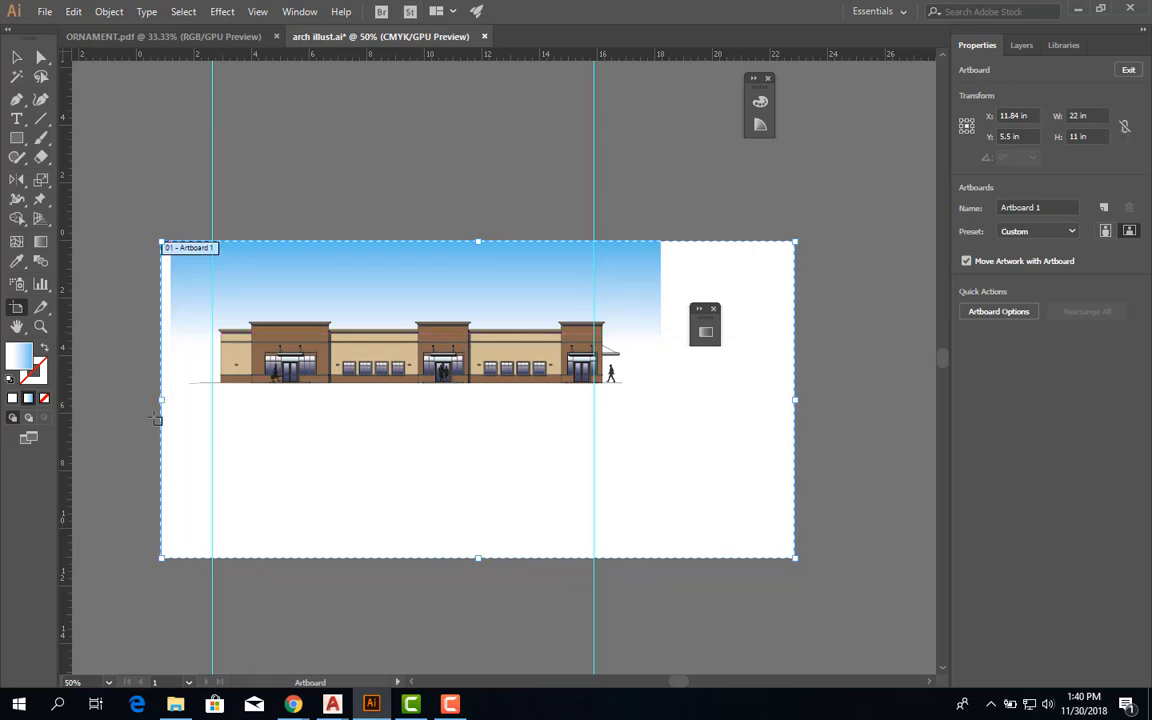
pyautogui.moveTo(163, 402); pyautogui.dragTo(171, 400)
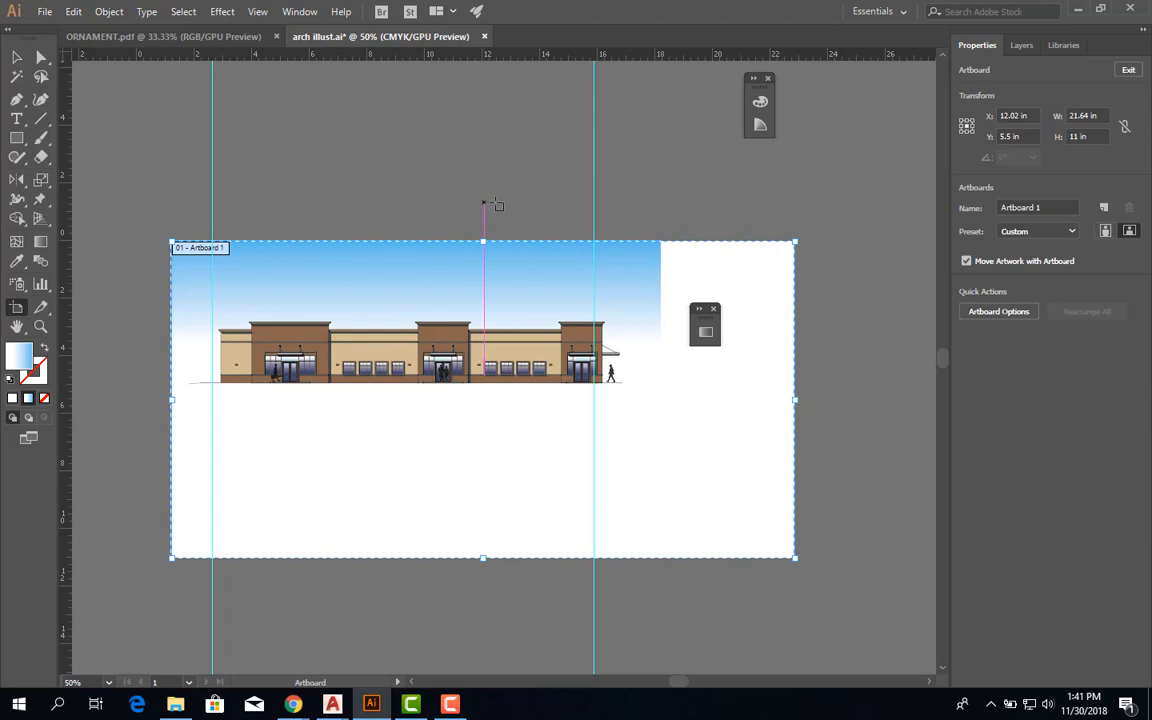
# Undo all the artboard size changes and leave artboard editing.
pyautogui.hotkey('ctrl', 'z')
pyautogui.hotkey('ctrl', 'z')
pyautogui.hotkey('ctrl', 'z')
pyautogui.hotkey('ctrl', 'z')
pyautogui.hotkey('ctrl', 'z')
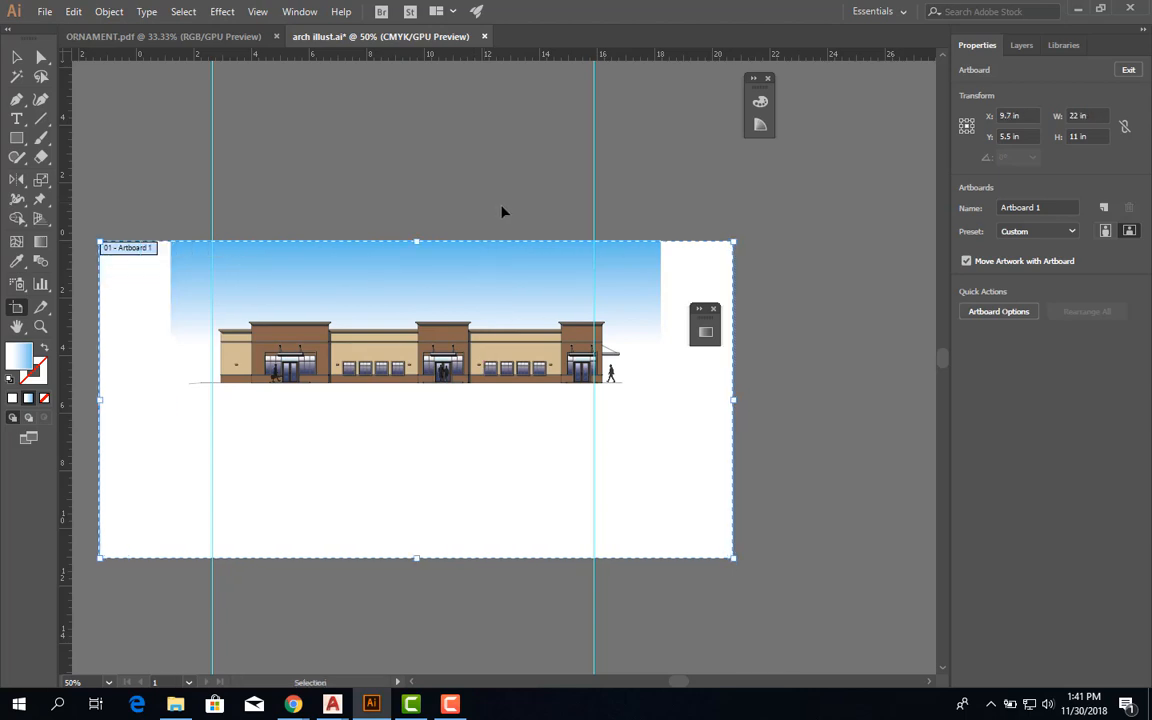
pyautogui.click(20, 57)
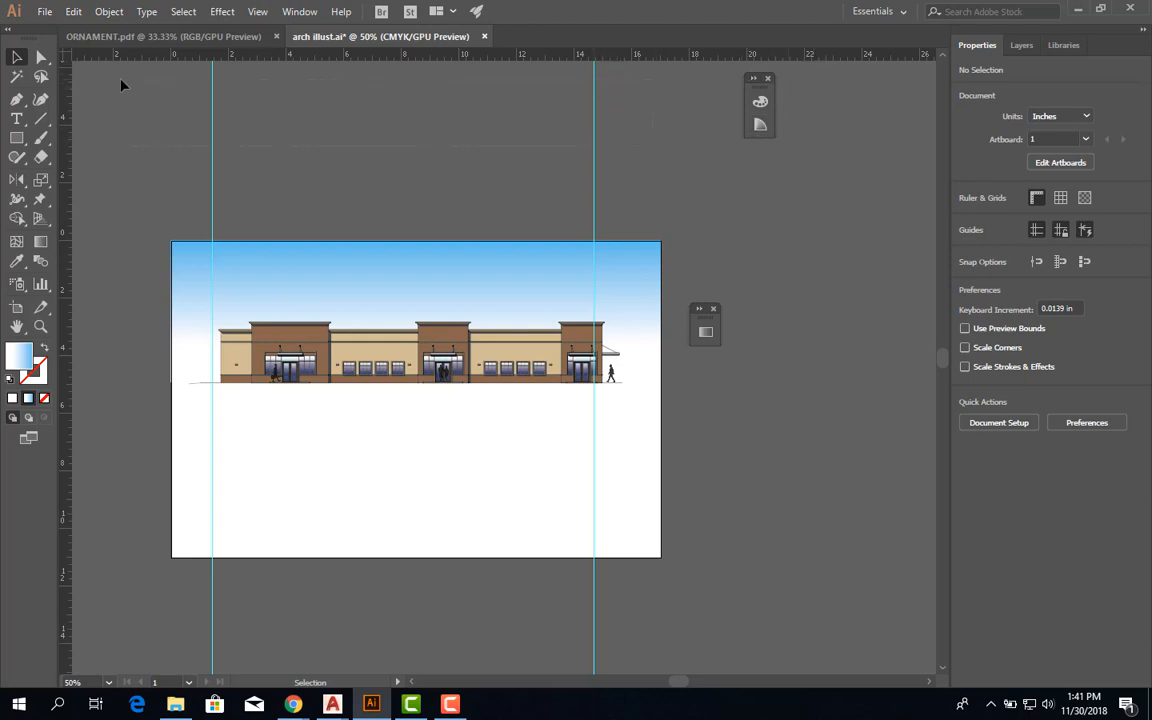
# Turn off Smart Guides for the document.
pyautogui.click(296, 12)
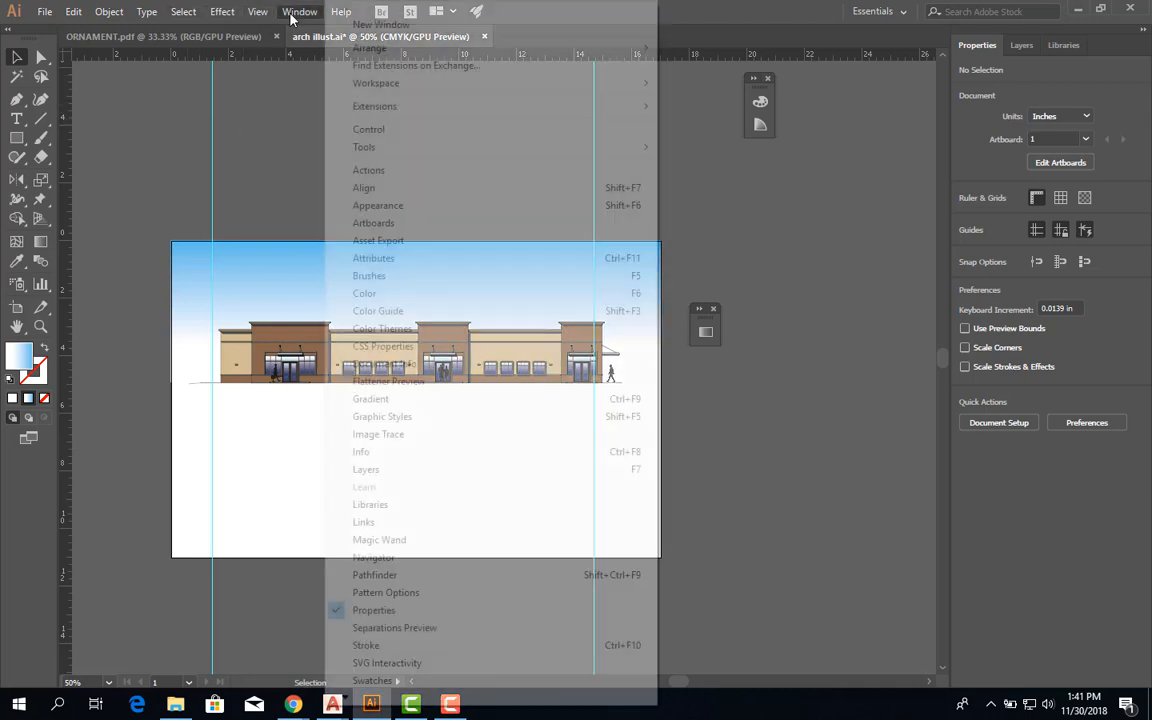
pyautogui.click(298, 12)
pyautogui.click(296, 13)
pyautogui.moveTo(257, 12)
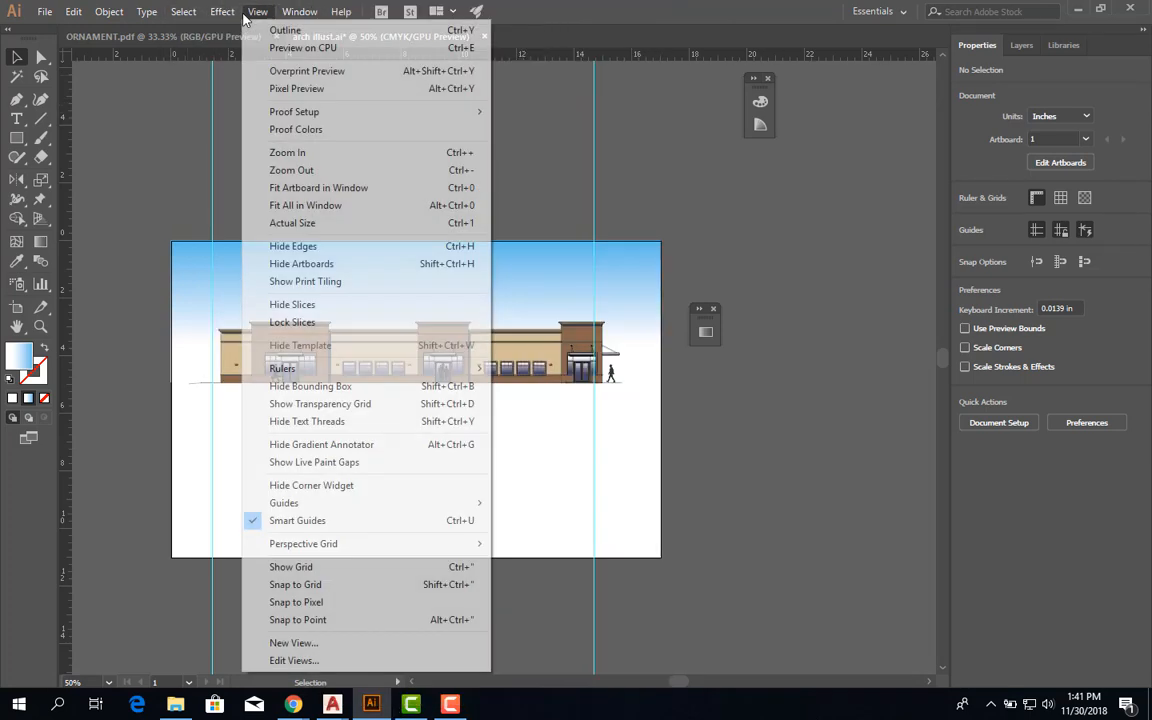
pyautogui.click(298, 521)
pyautogui.click(310, 13)
pyautogui.moveTo(257, 12)
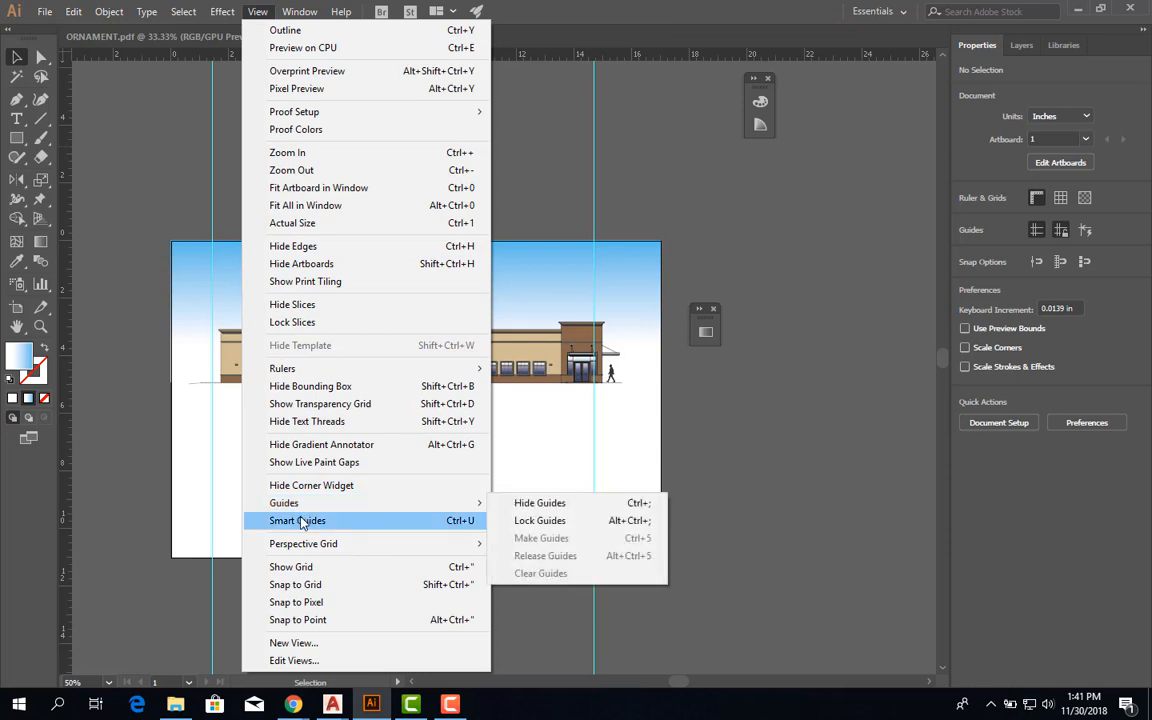
pyautogui.moveTo(304, 506)
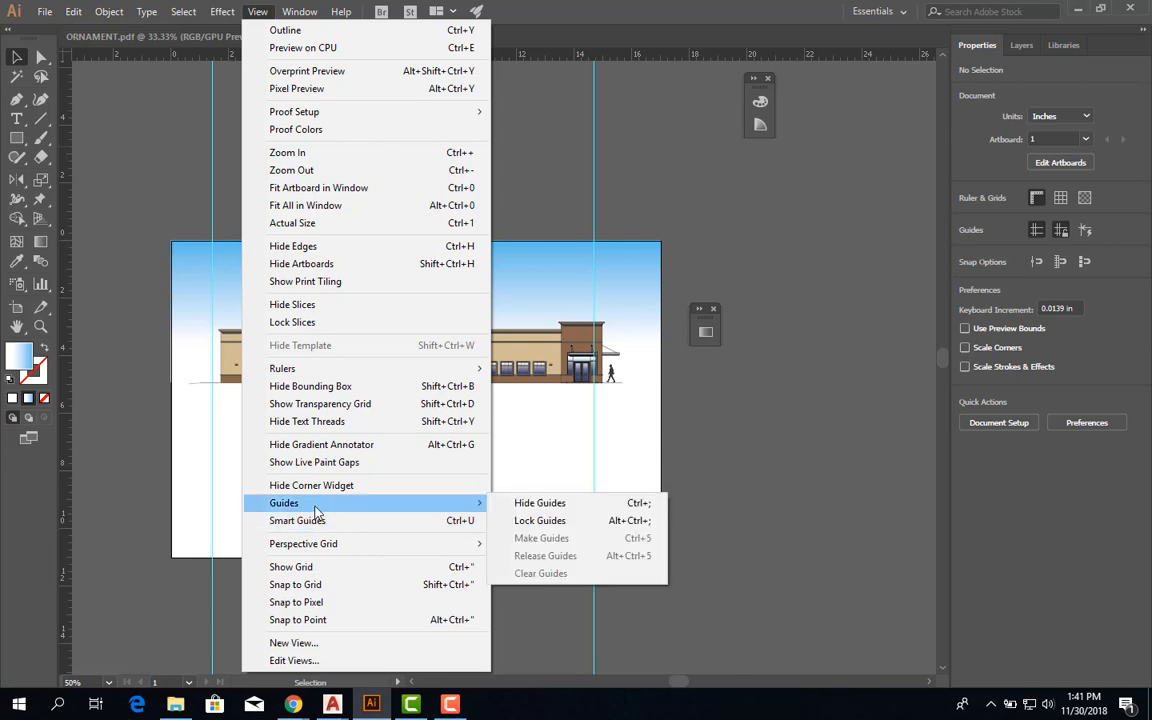
pyautogui.click(678, 128)
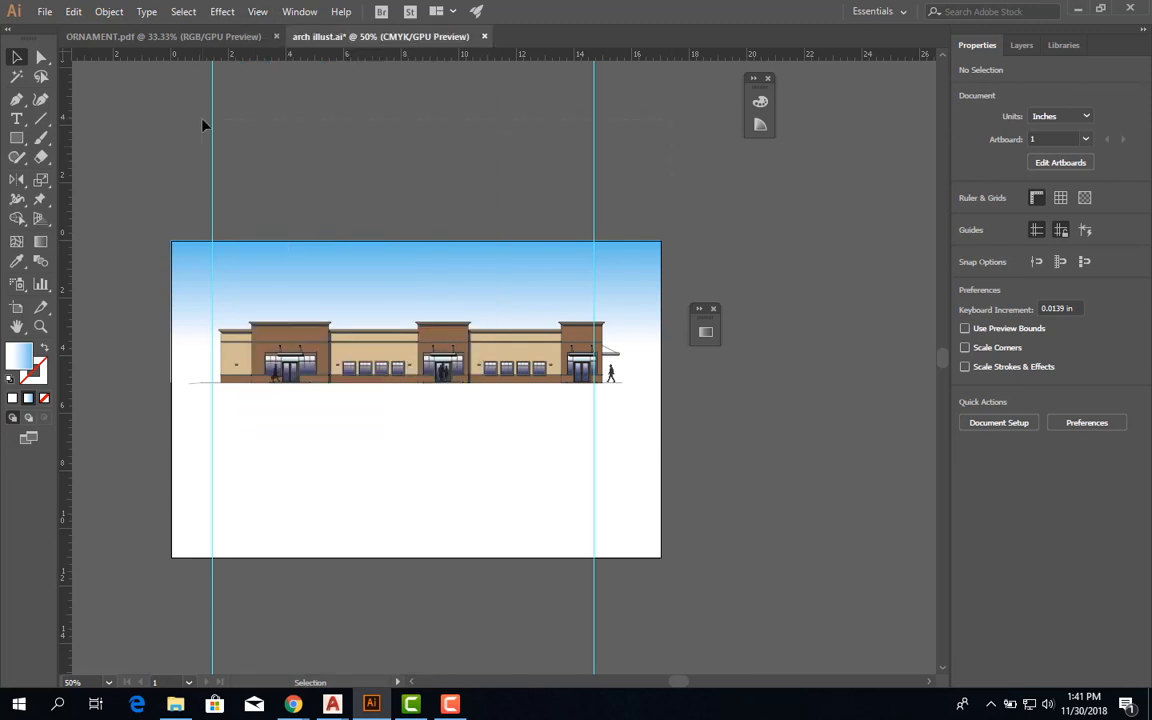
# Unlock all layers to delete the two vertical guides crossing the elevation, and lock every layer again.
pyautogui.click(1022, 45)
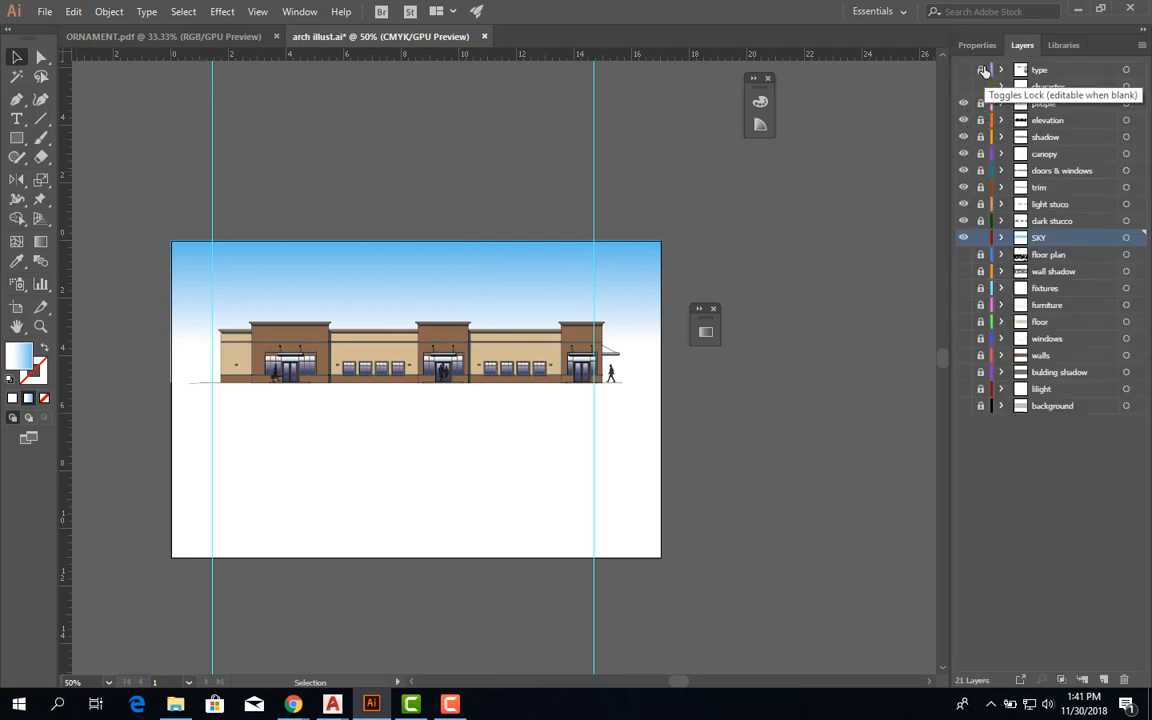
pyautogui.moveTo(981, 70); pyautogui.dragTo(988, 408)
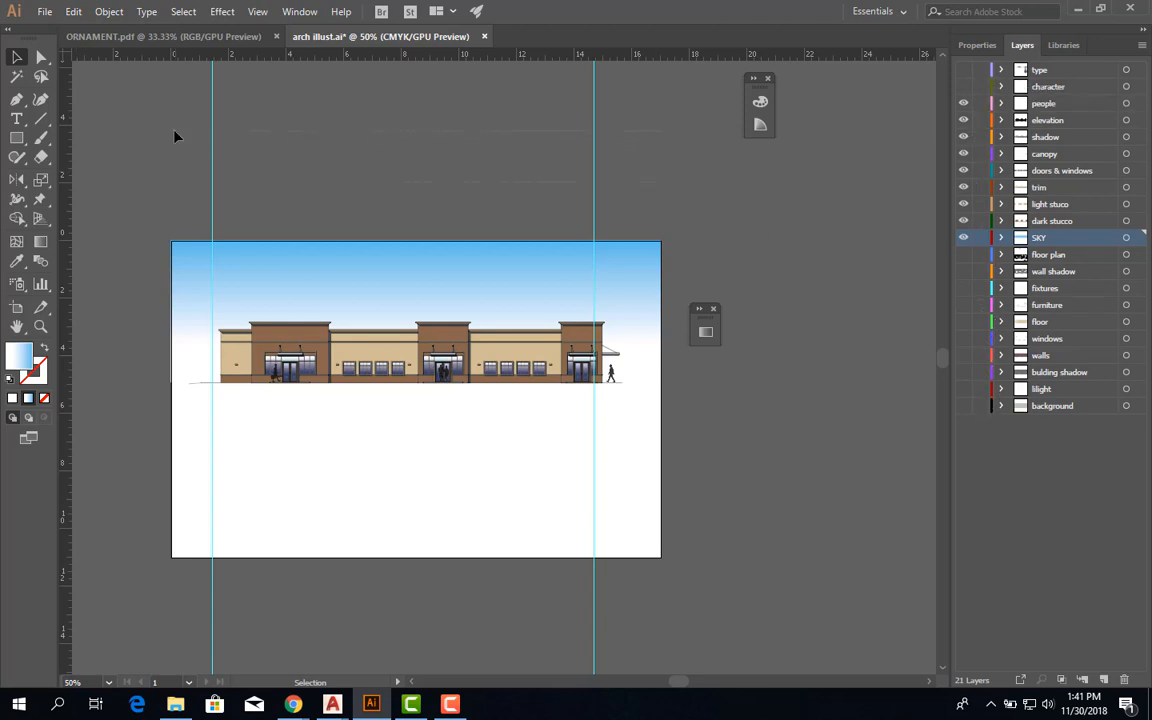
pyautogui.moveTo(660, 182); pyautogui.dragTo(174, 131)
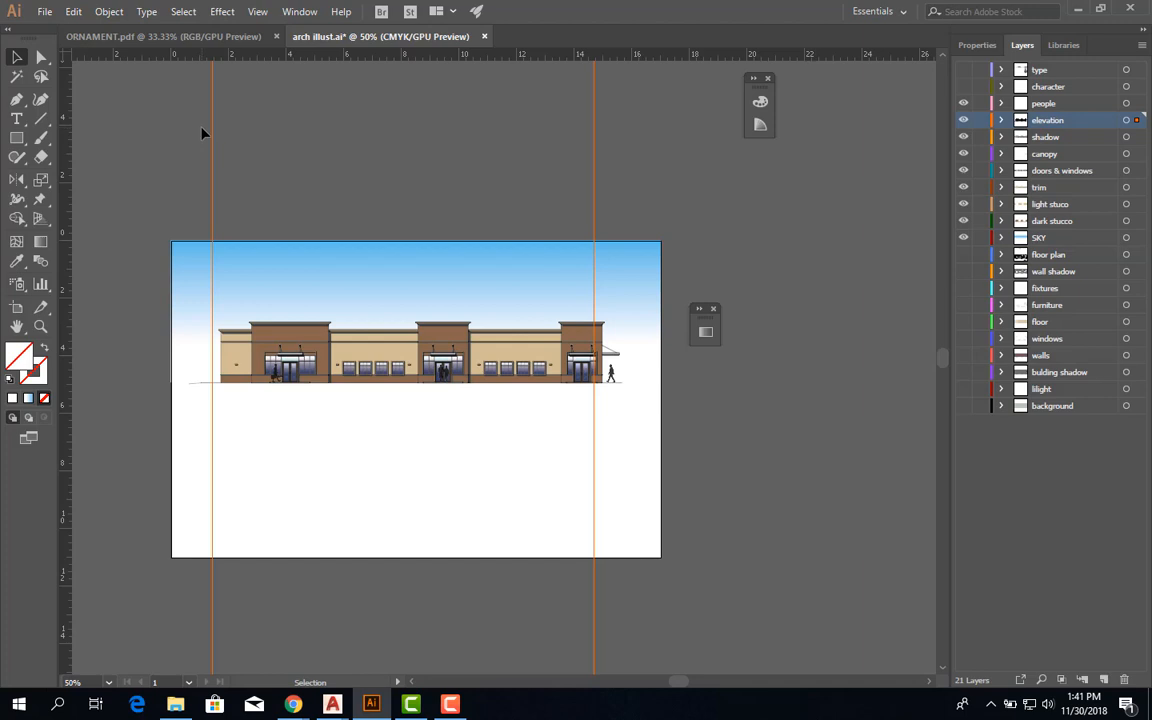
pyautogui.press('Delete')
pyautogui.moveTo(984, 72); pyautogui.dragTo(977, 411)
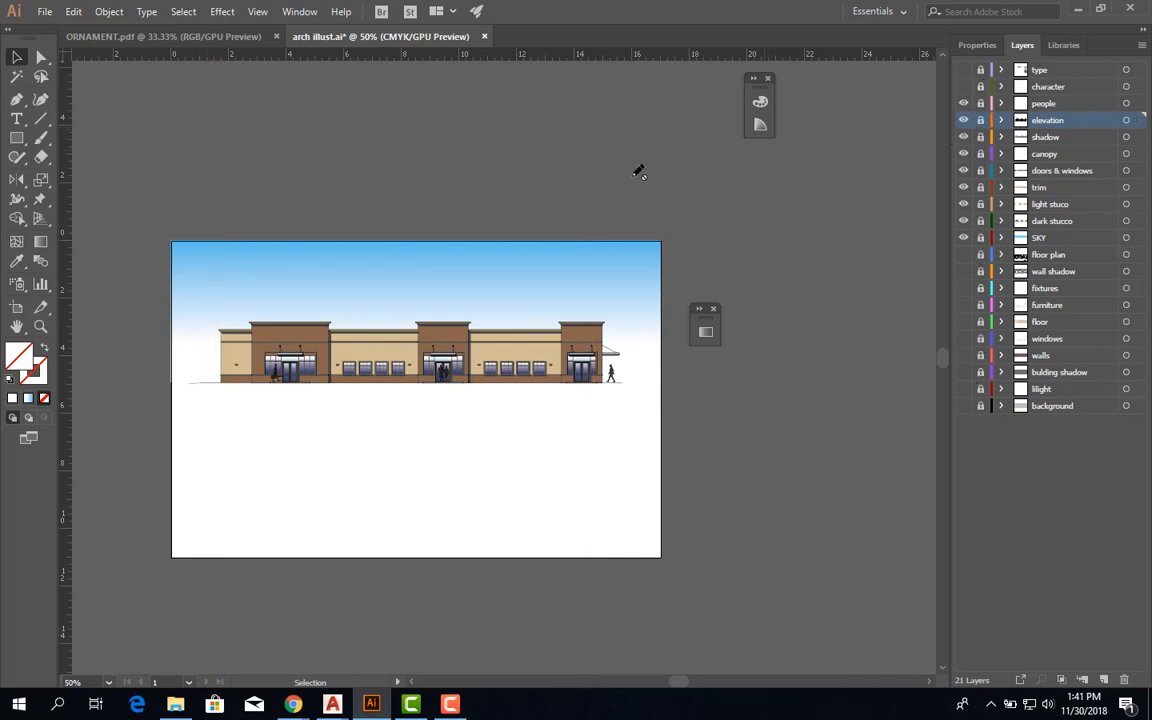
pyautogui.click(14, 58)
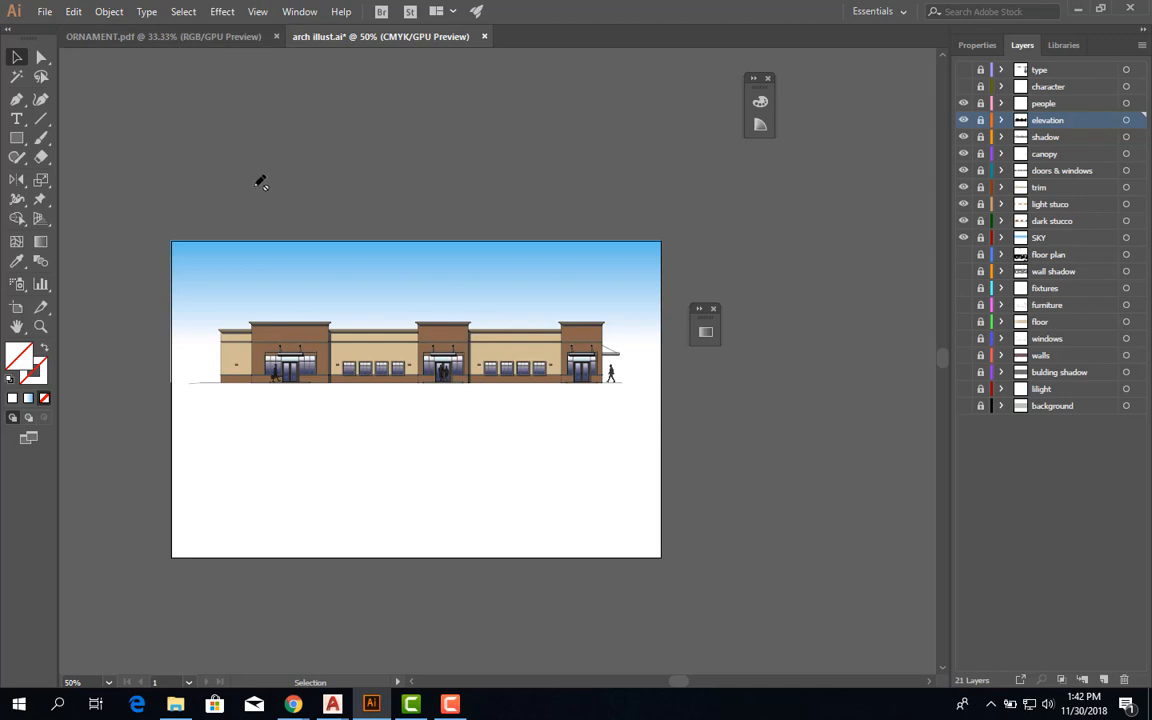
# Show the document rulers, toggling them off and on again.
pyautogui.hotkey('ctrl', 'r')
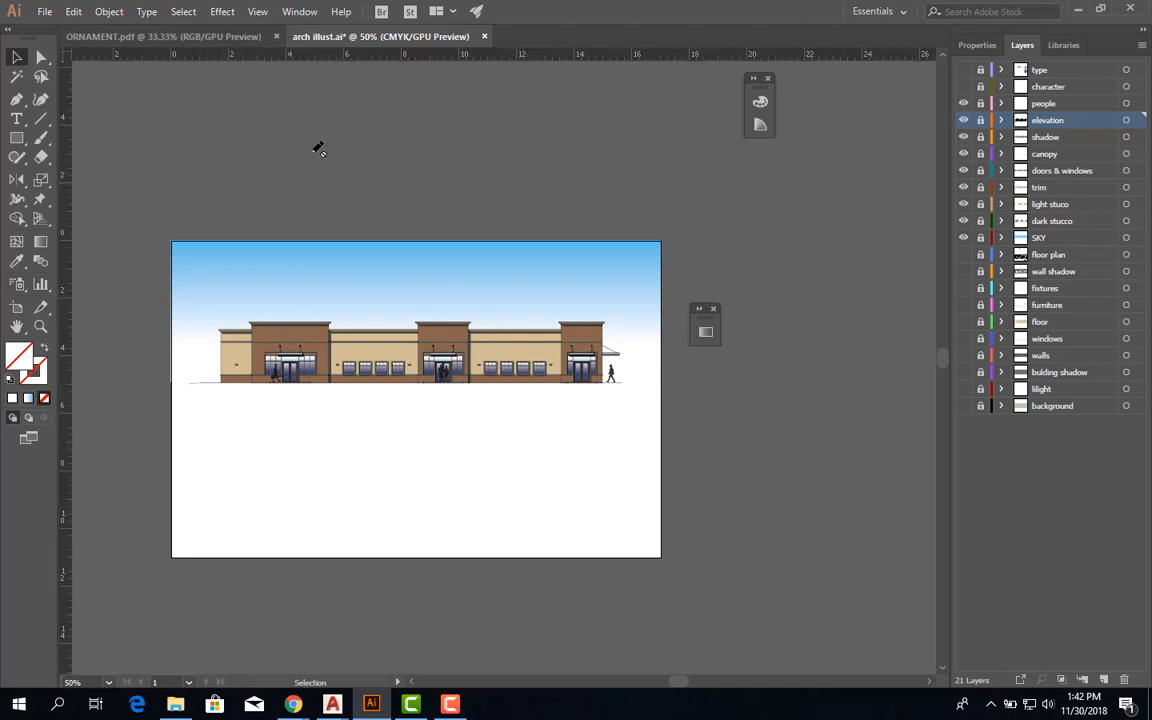
pyautogui.click(257, 11)
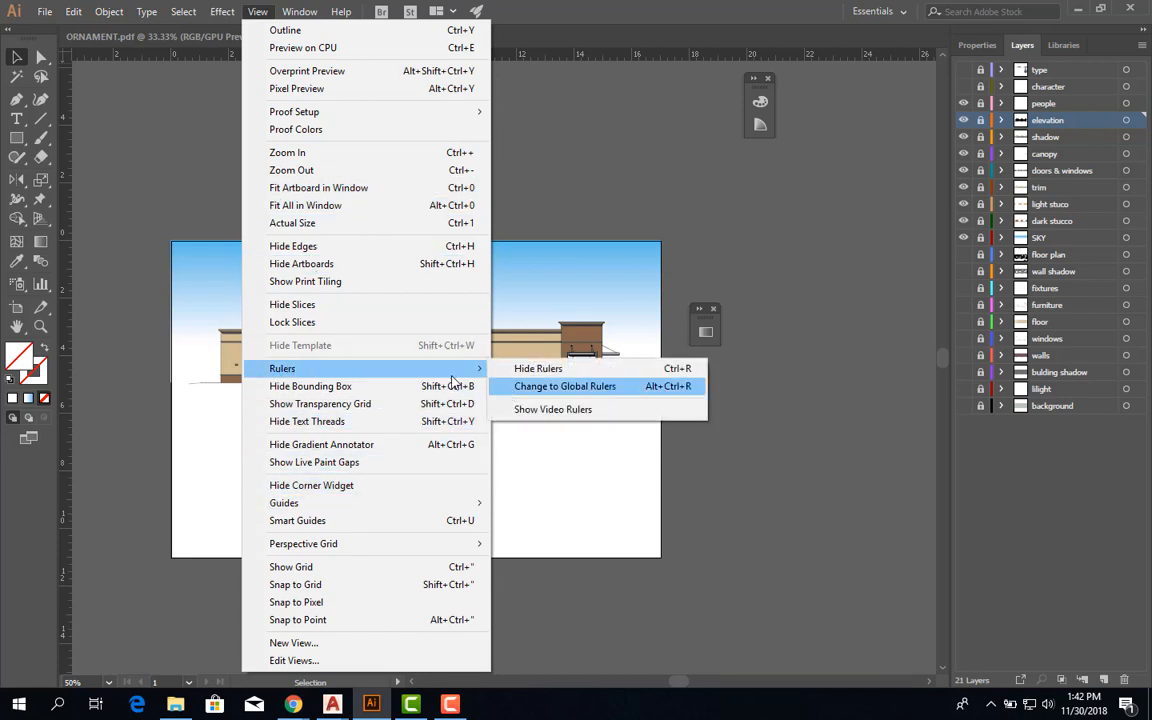
pyautogui.moveTo(432, 368)
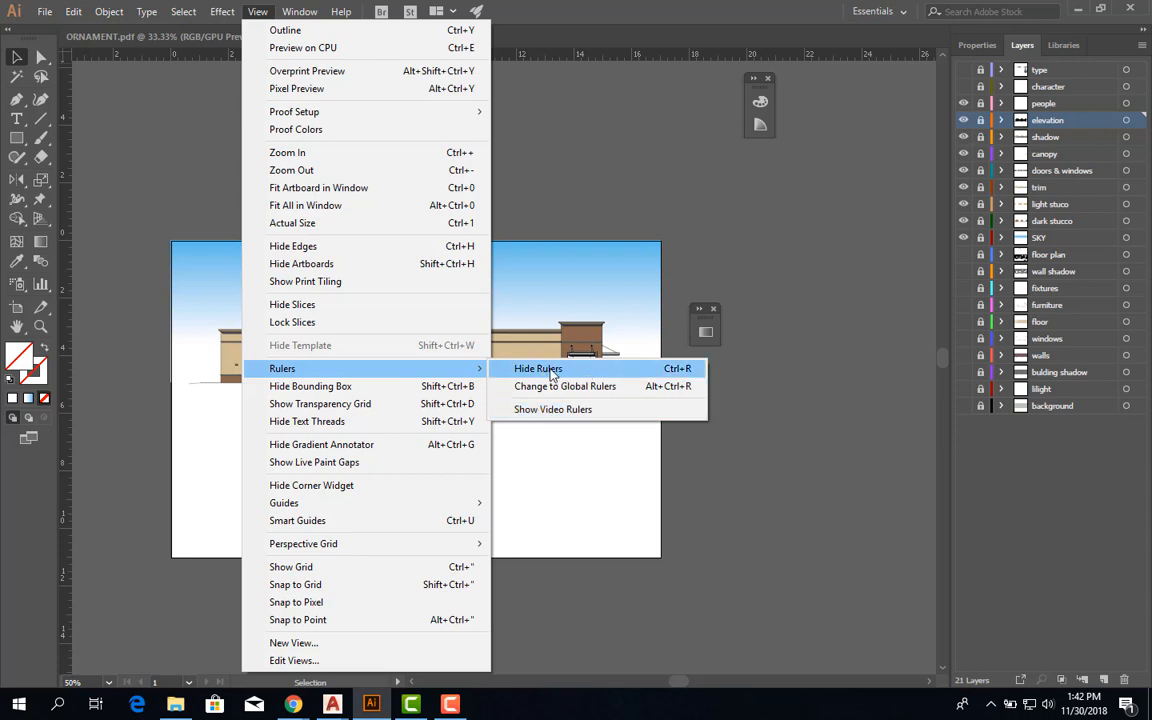
pyautogui.click(551, 370)
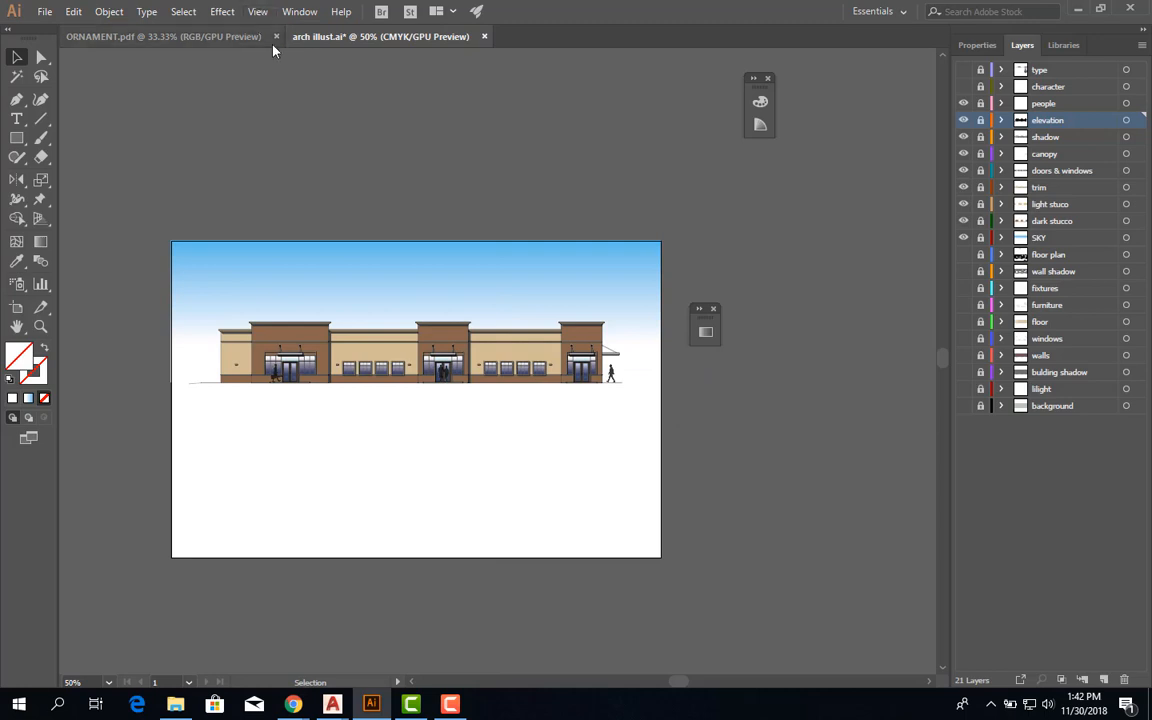
pyautogui.click(257, 11)
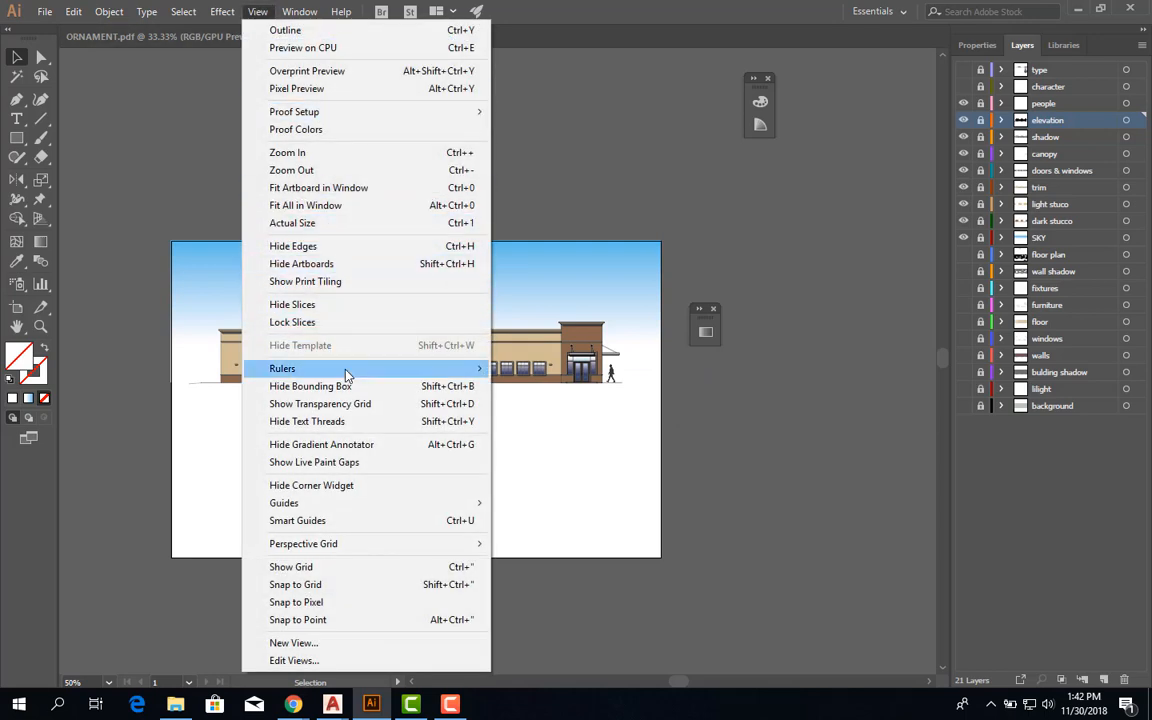
pyautogui.moveTo(346, 374)
pyautogui.click(551, 368)
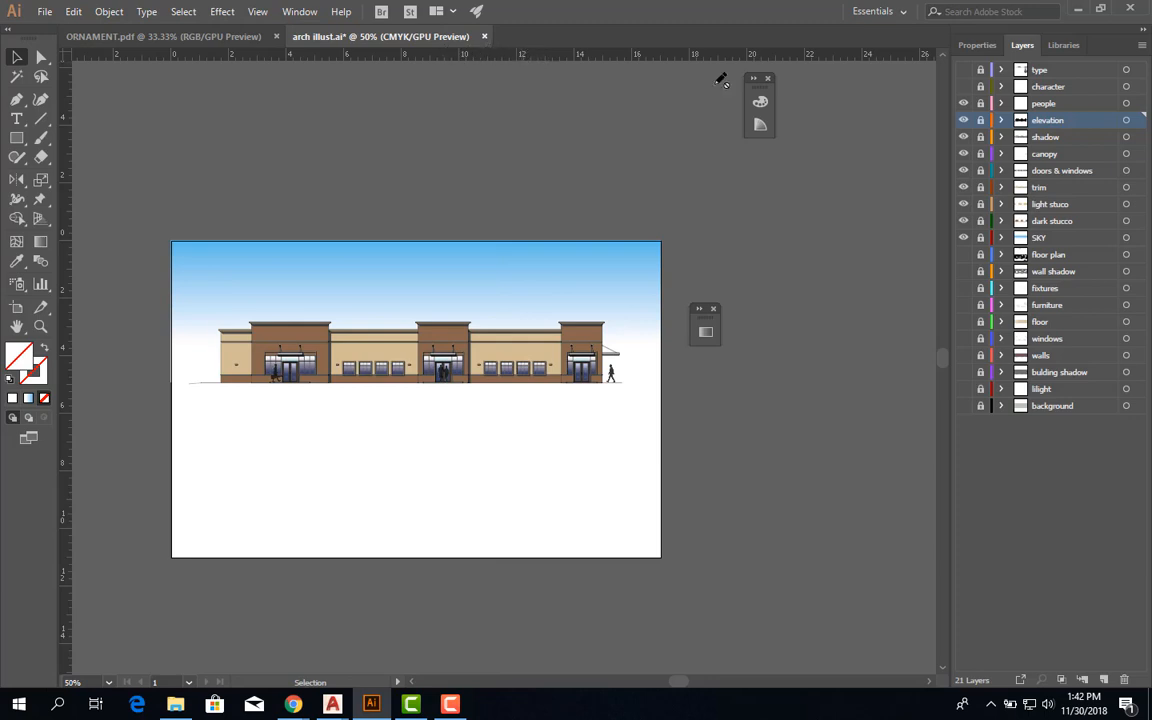
# Unlock the people layer and make it the active layer.
pyautogui.click(966, 104)
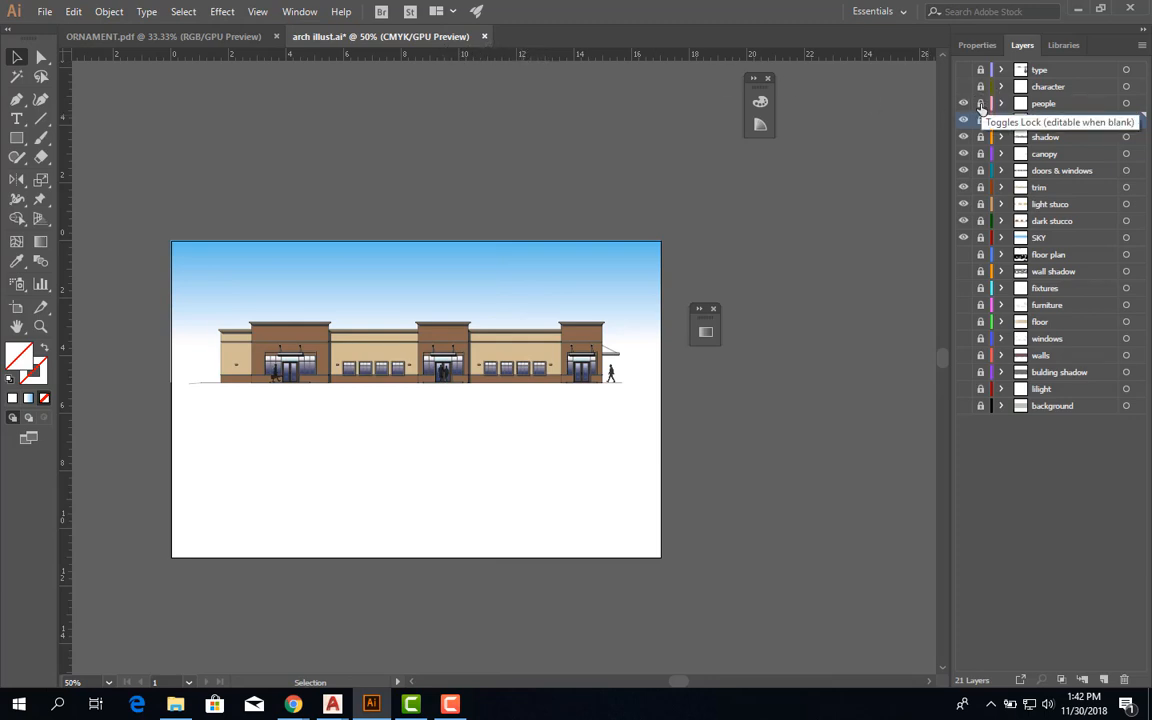
pyautogui.click(981, 104)
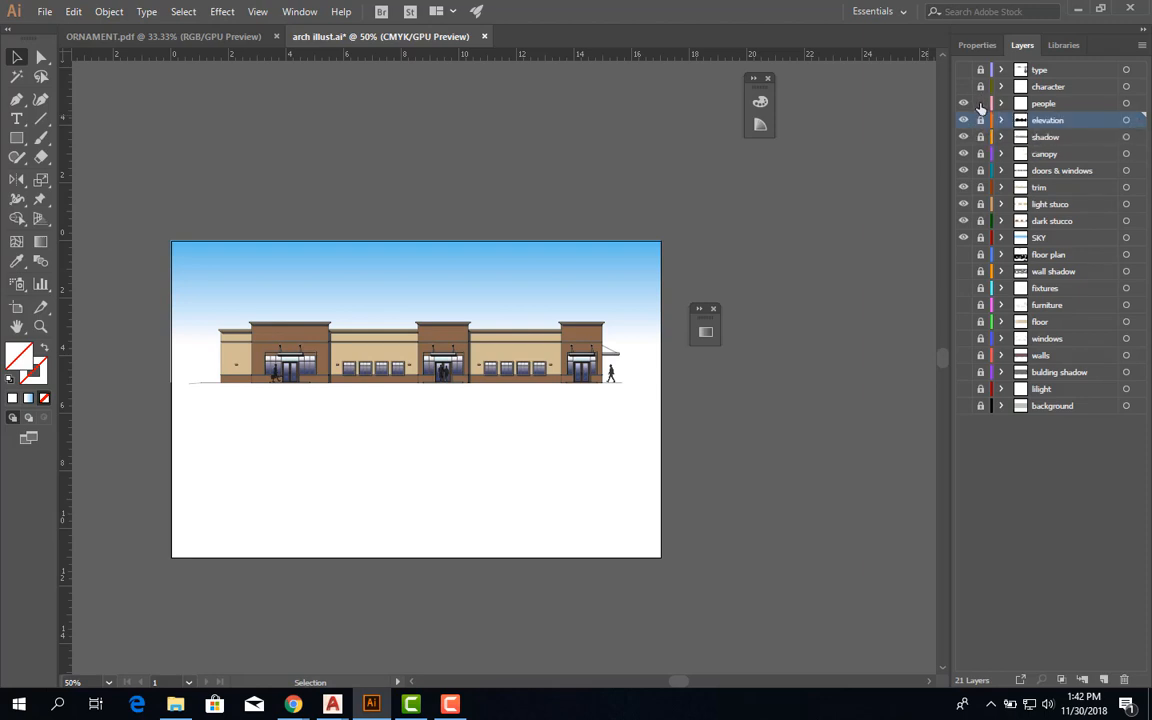
pyautogui.click(1045, 106)
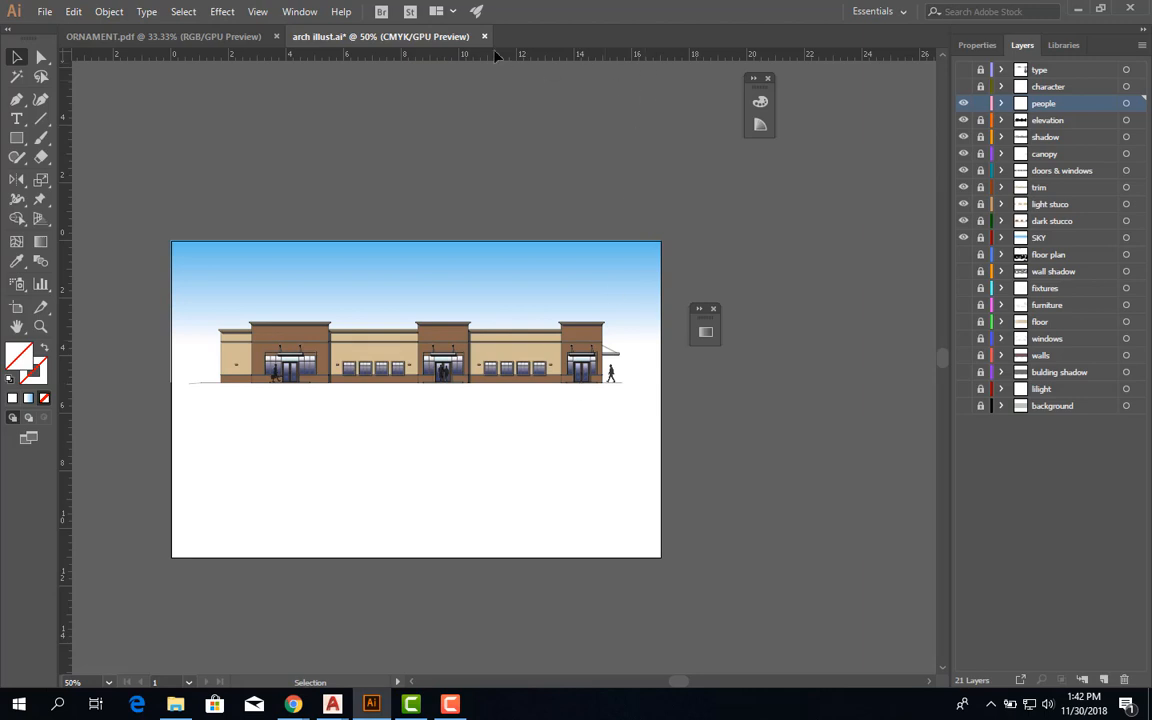
# Switch the ruler units to points and return them to inches.
pyautogui.rightClick(256, 56)
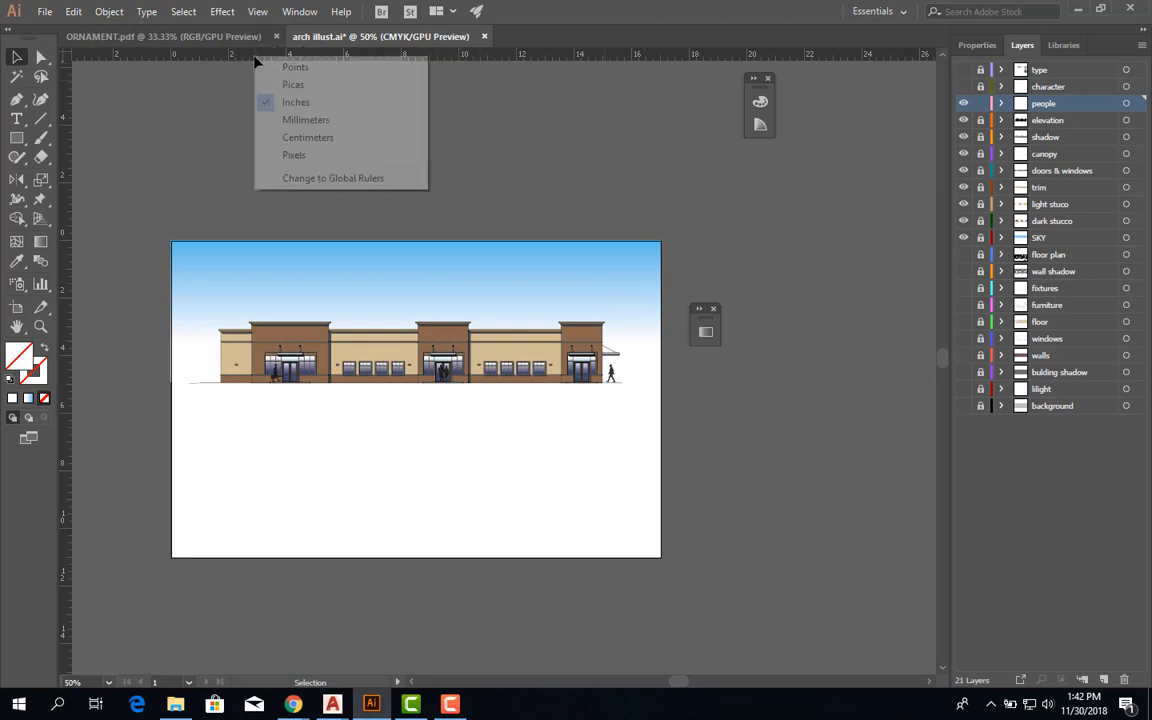
pyautogui.click(271, 66)
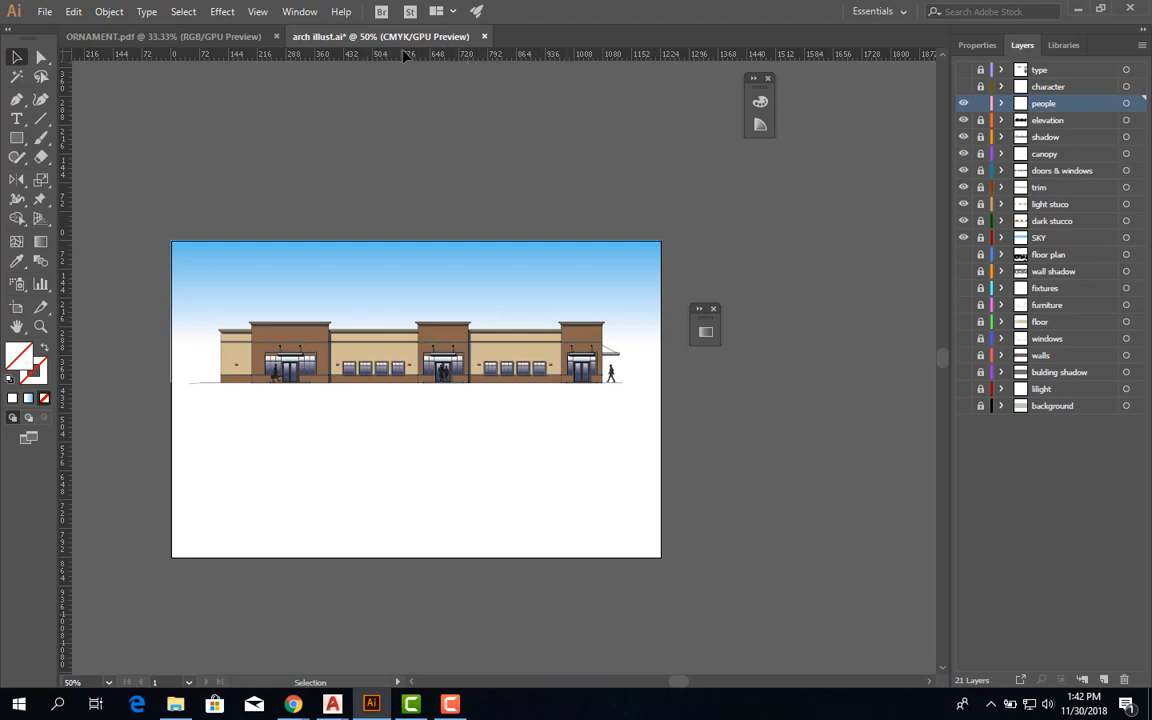
pyautogui.rightClick(233, 55)
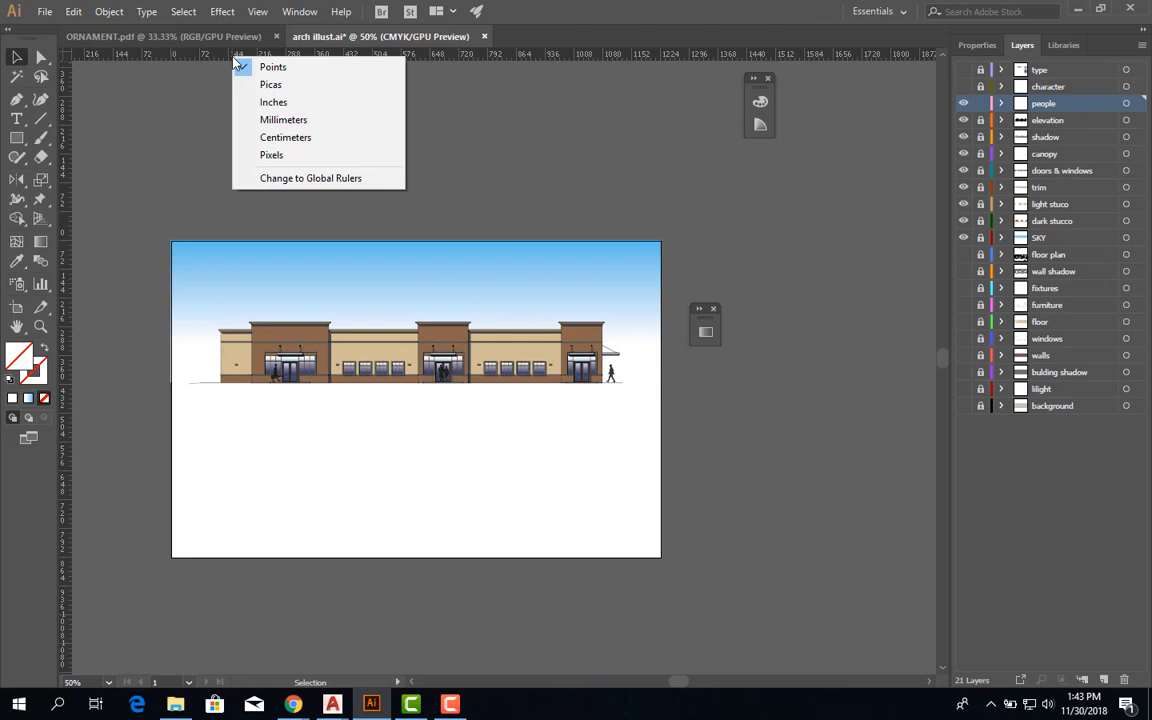
pyautogui.click(280, 103)
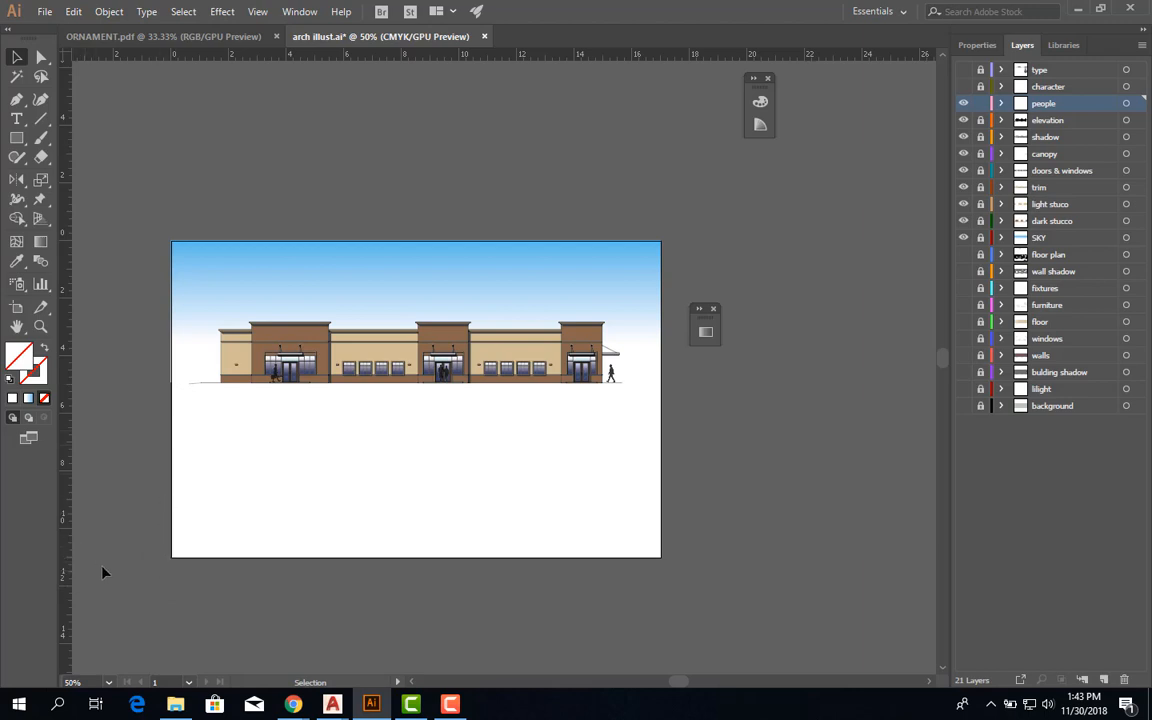
# Place a vertical ruler guide at the 22 in mark, beyond the artboard's right edge.
pyautogui.scroll(2, 172, 561)
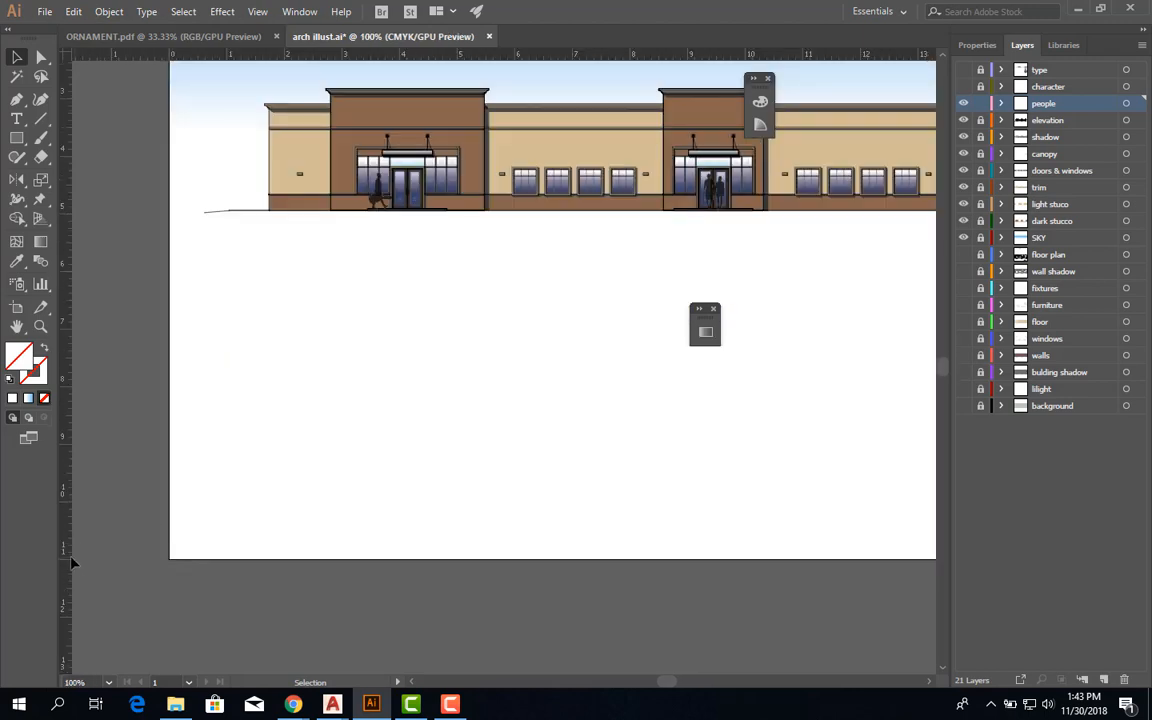
pyautogui.press('space')
pyautogui.moveTo(896, 305); pyautogui.dragTo(447, 567)
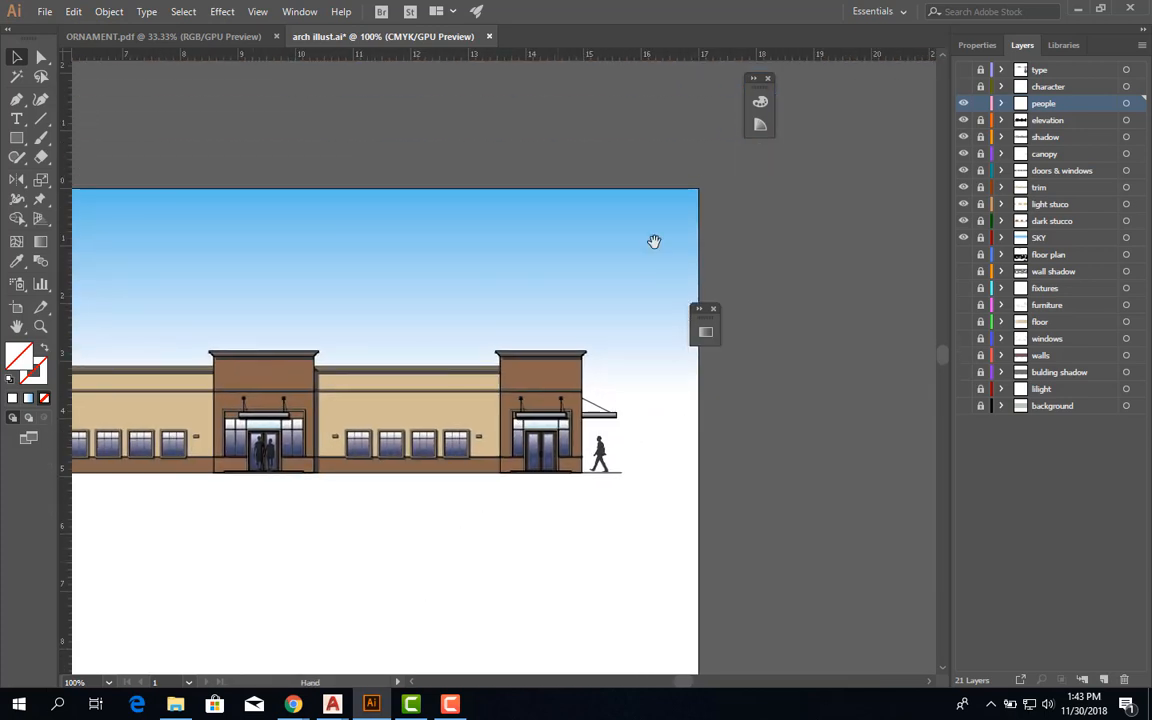
pyautogui.scroll(-2, 622, 218)
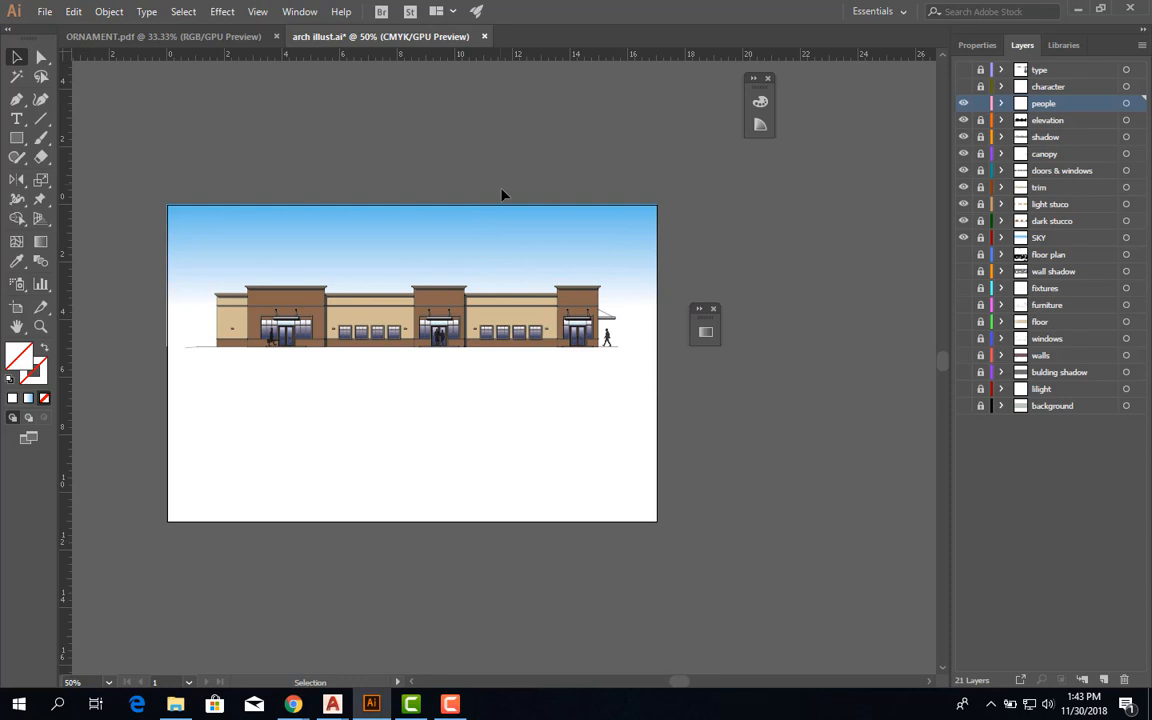
pyautogui.scroll(1, 490, 204)
pyautogui.moveTo(543, 265); pyautogui.dragTo(427, 273)
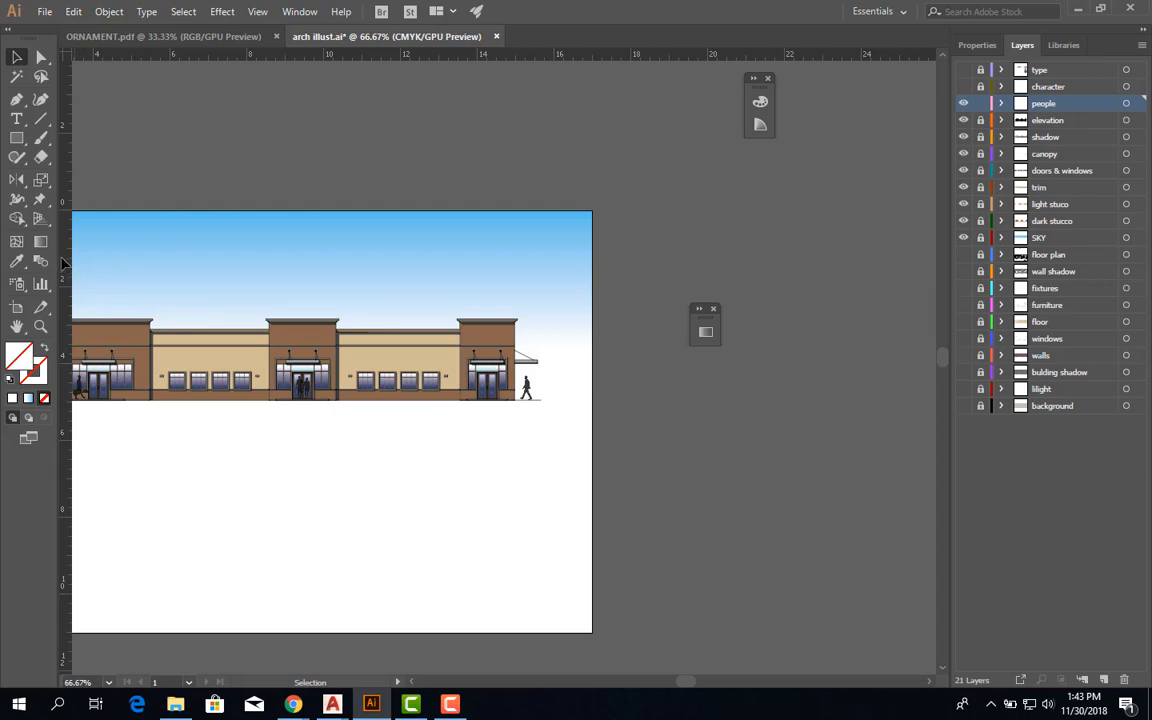
pyautogui.moveTo(63, 262); pyautogui.dragTo(656, 261)
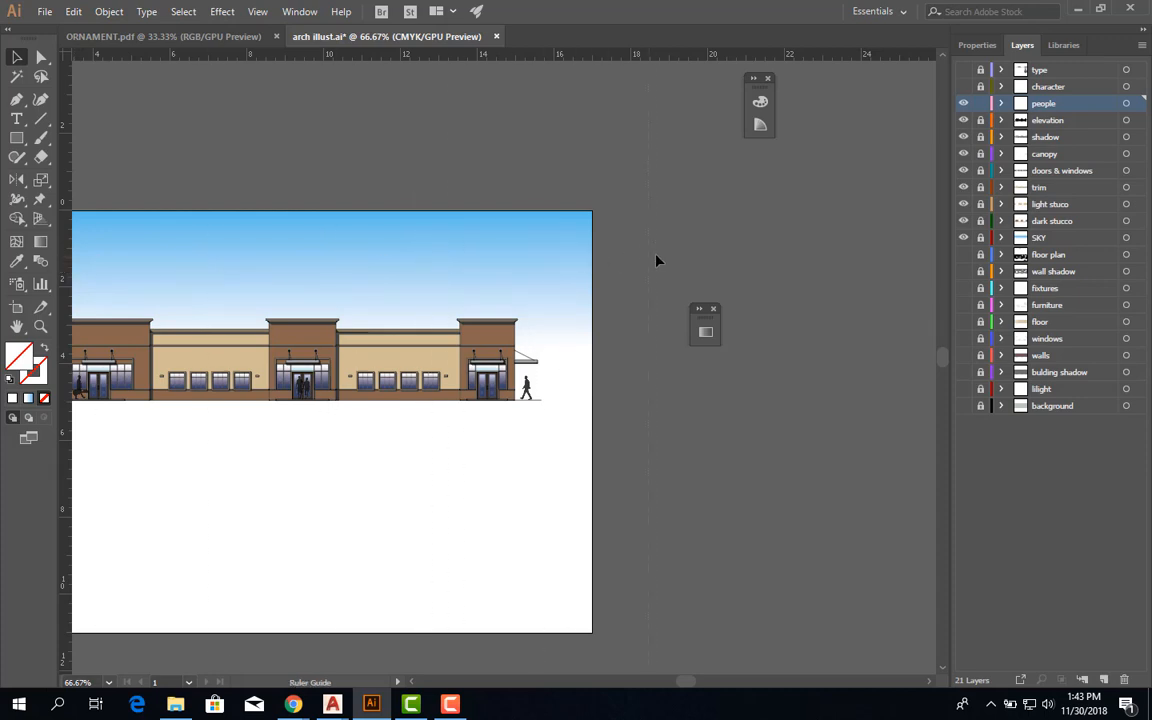
pyautogui.click(785, 218)
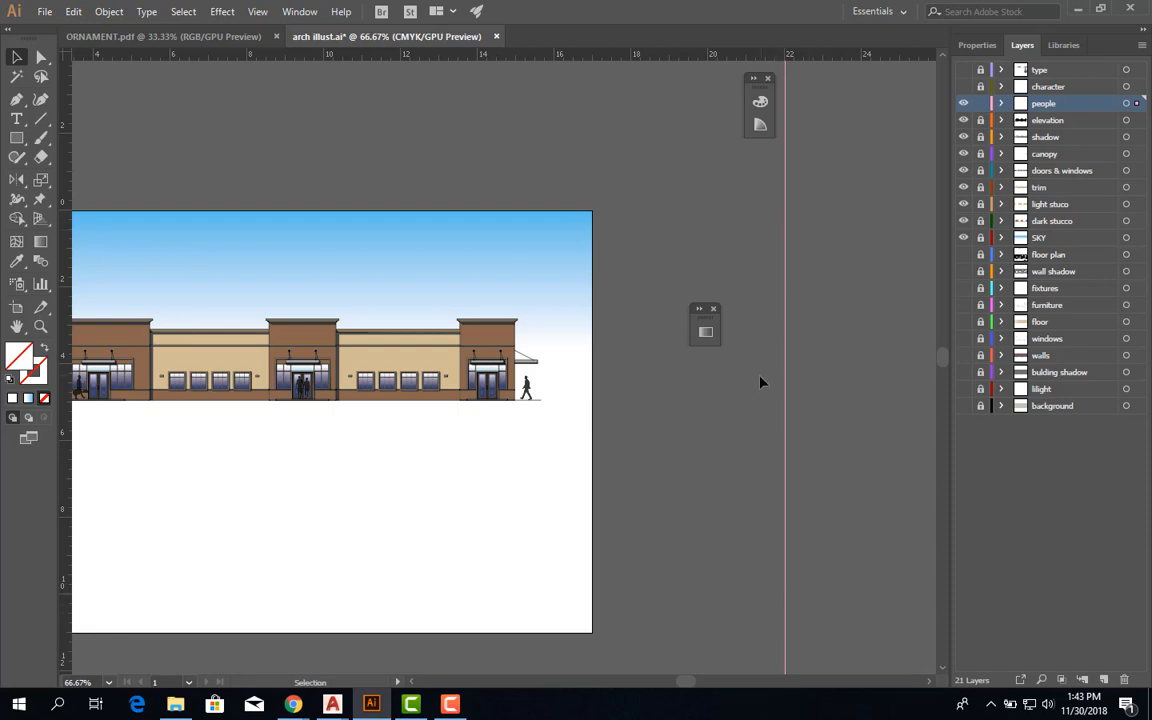
pyautogui.scroll(-1, 760, 382)
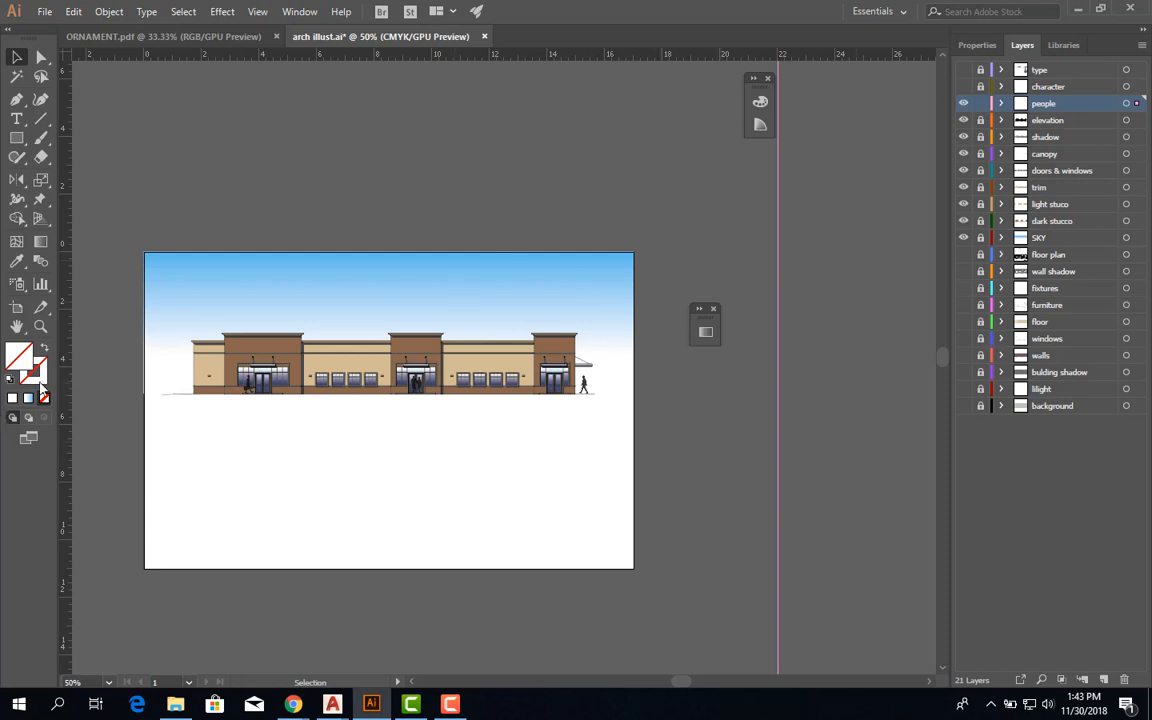
pyautogui.click(17, 308)
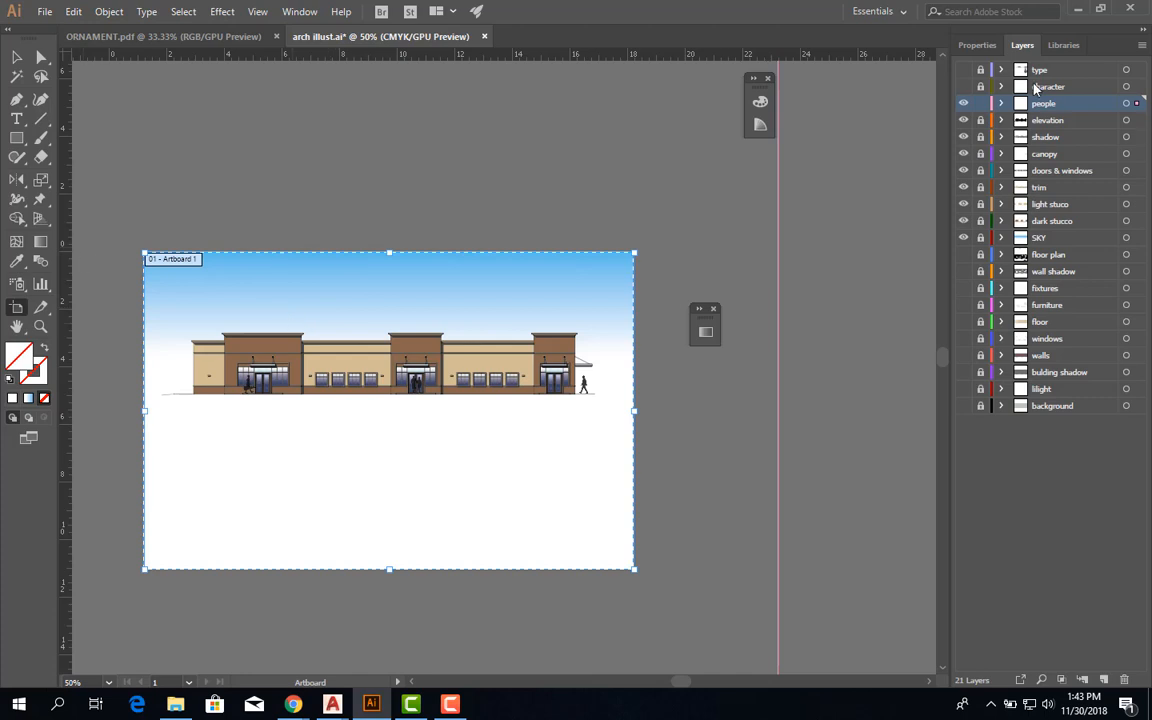
pyautogui.click(977, 45)
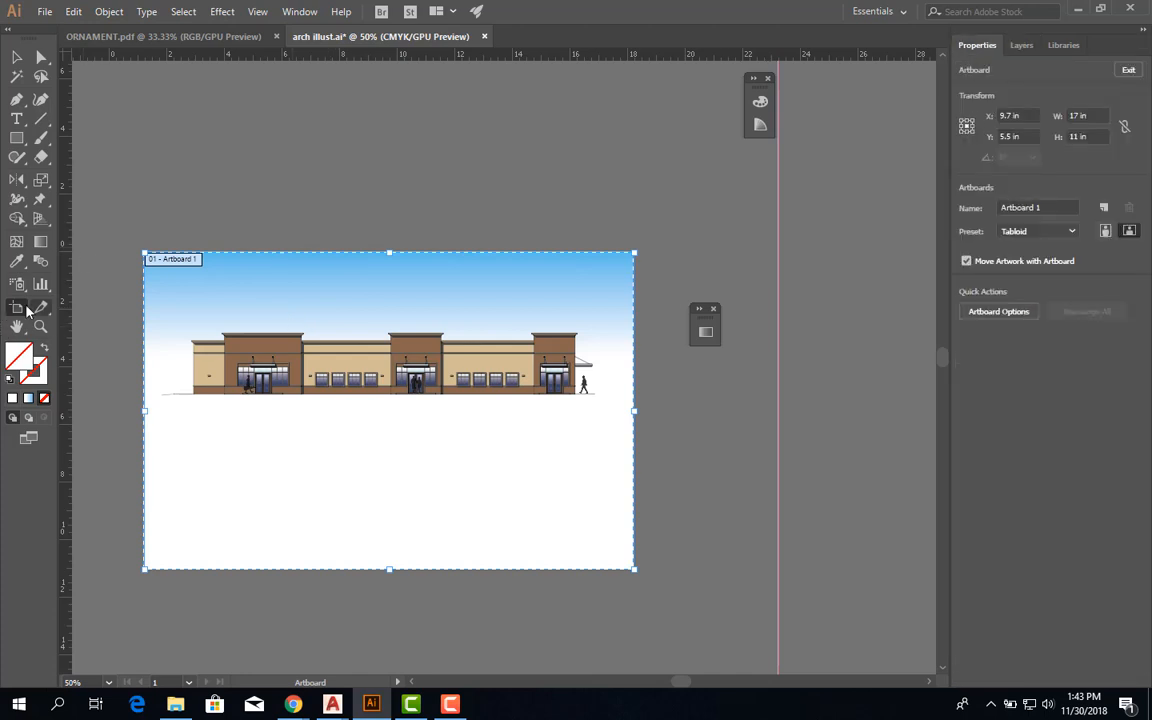
pyautogui.click(17, 57)
pyautogui.click(279, 135)
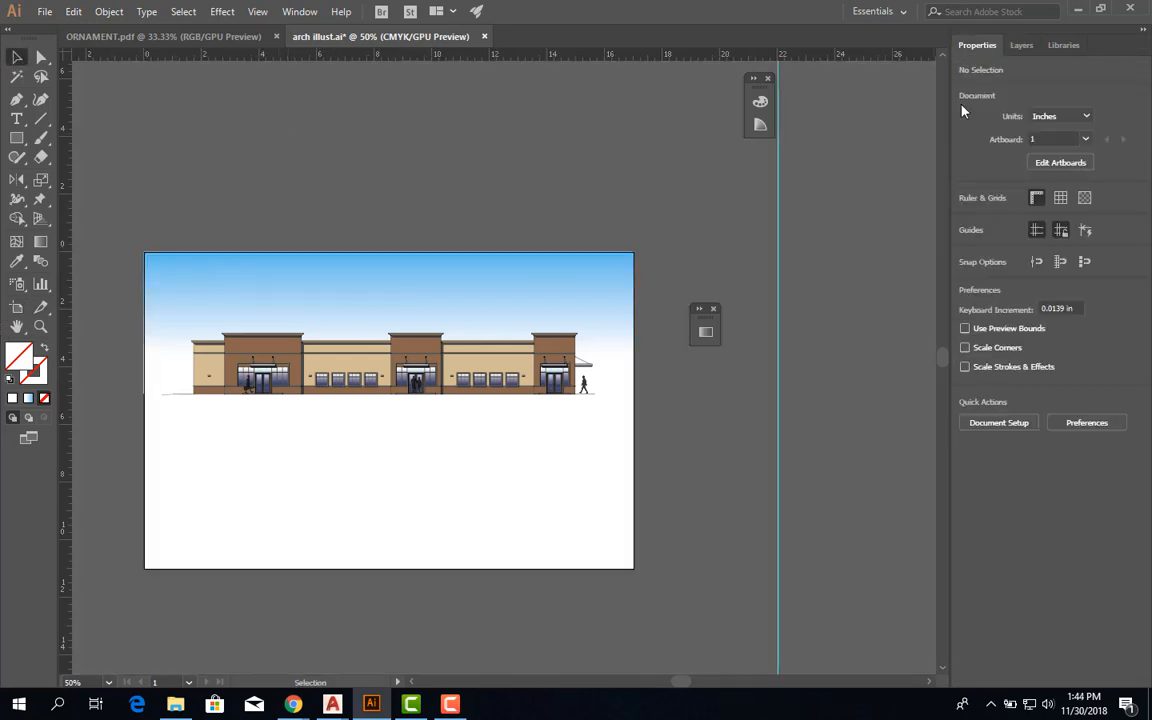
pyautogui.click(1061, 164)
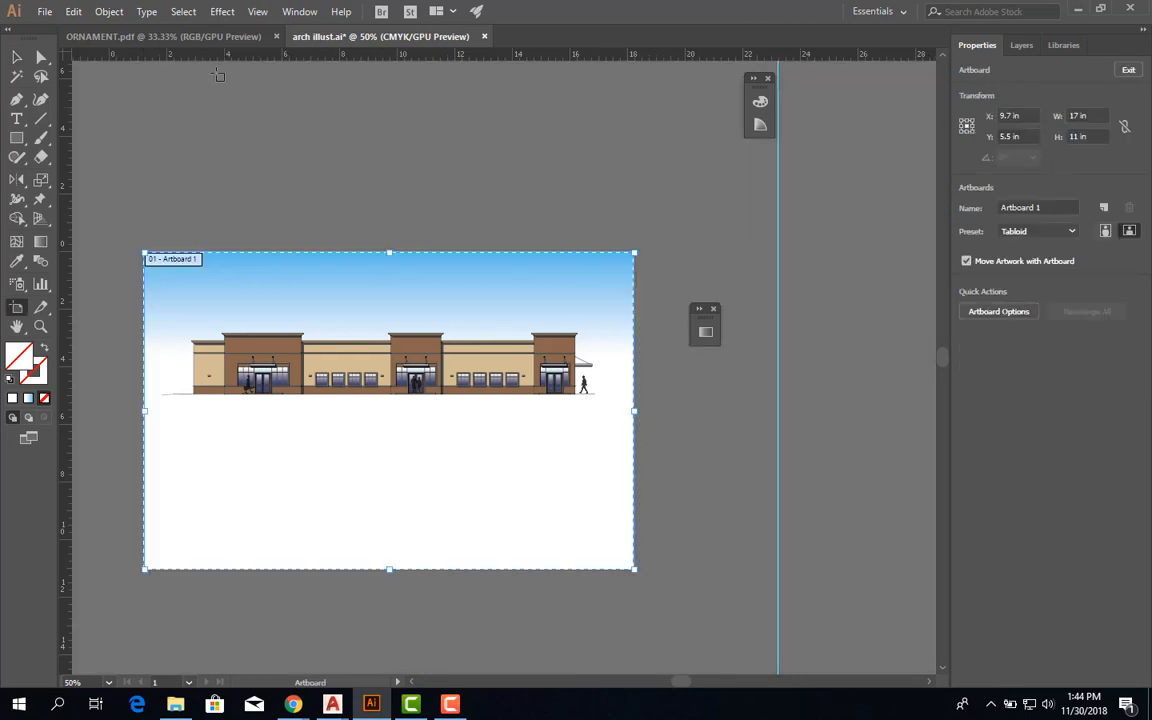
pyautogui.click(17, 58)
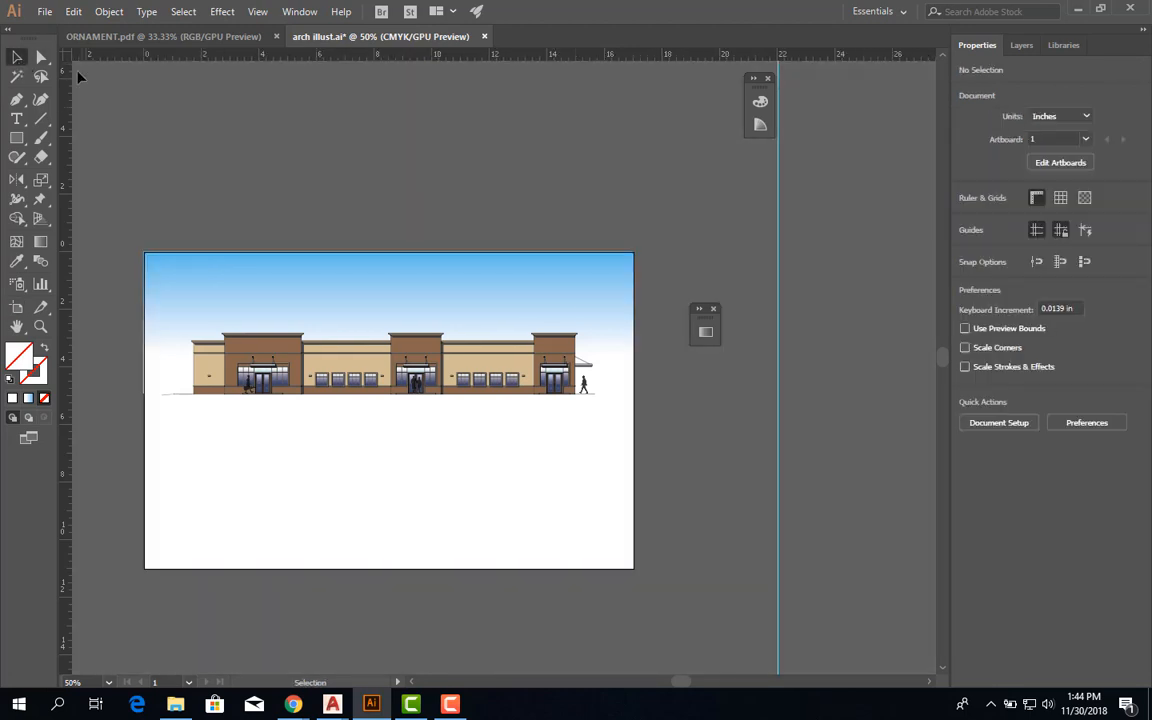
# Extend the artboard's right edge toward the vertical guide, making it about 21.75 in wide, and leave artboard editing.
pyautogui.click(16, 307)
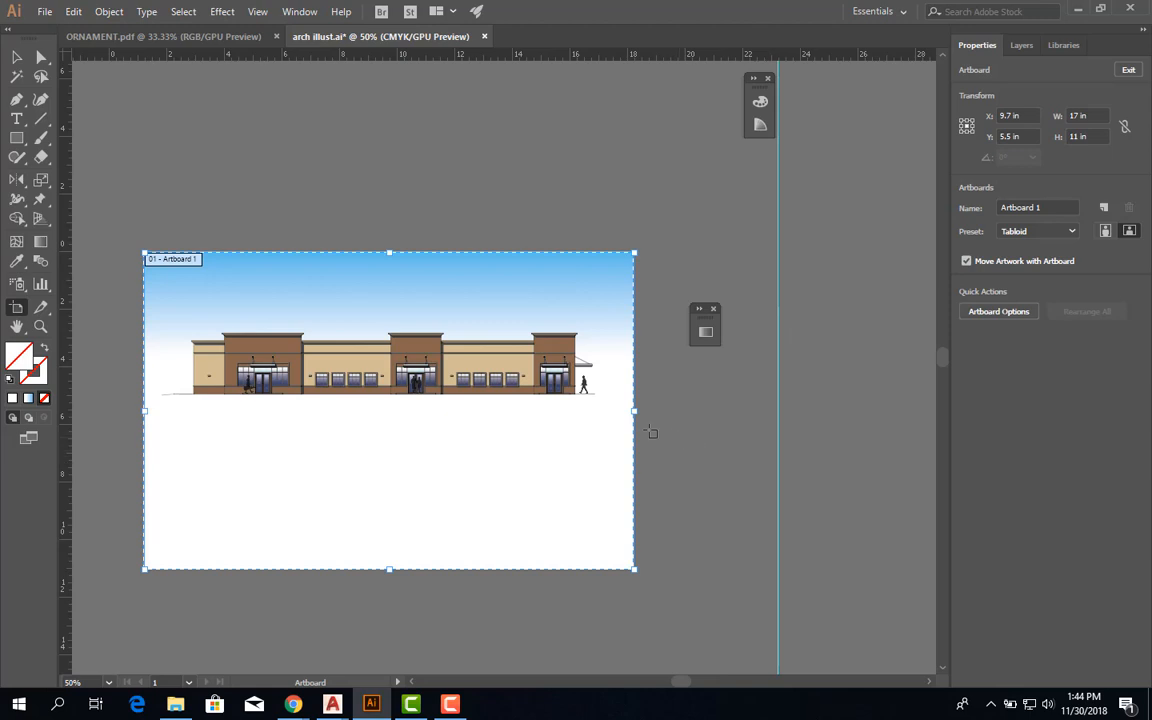
pyautogui.moveTo(634, 413); pyautogui.dragTo(771, 419)
pyautogui.press('v')
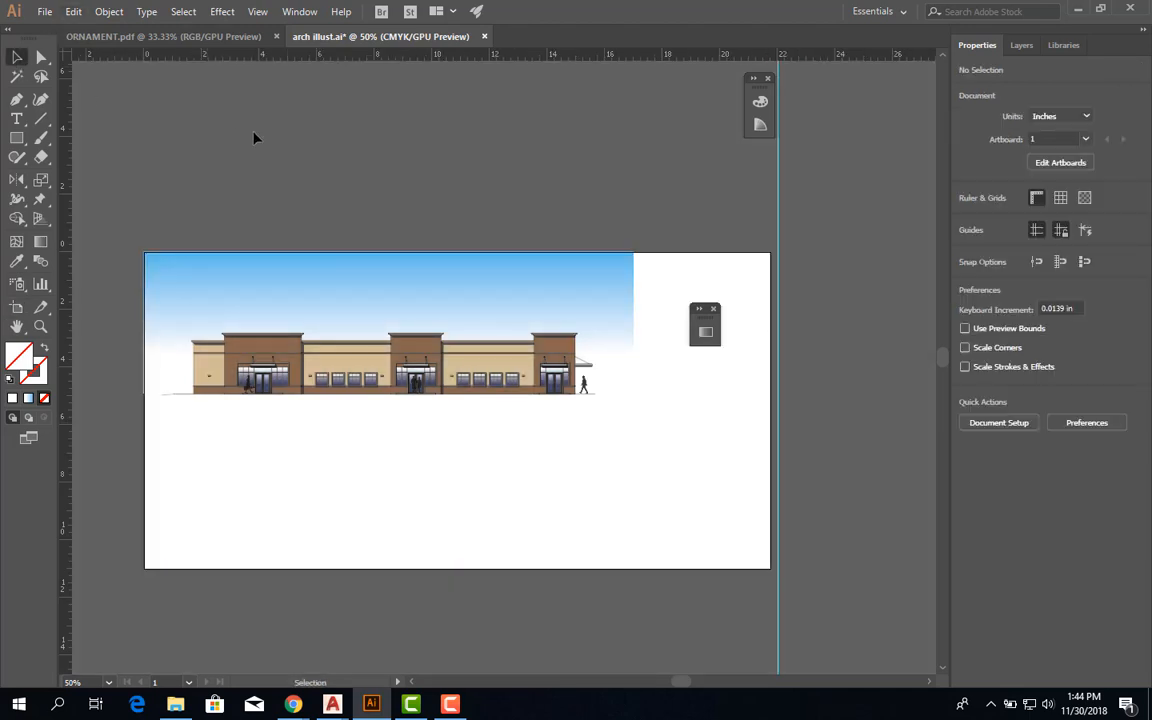
# Turn on Snap to Grid for the document.
pyautogui.click(294, 13)
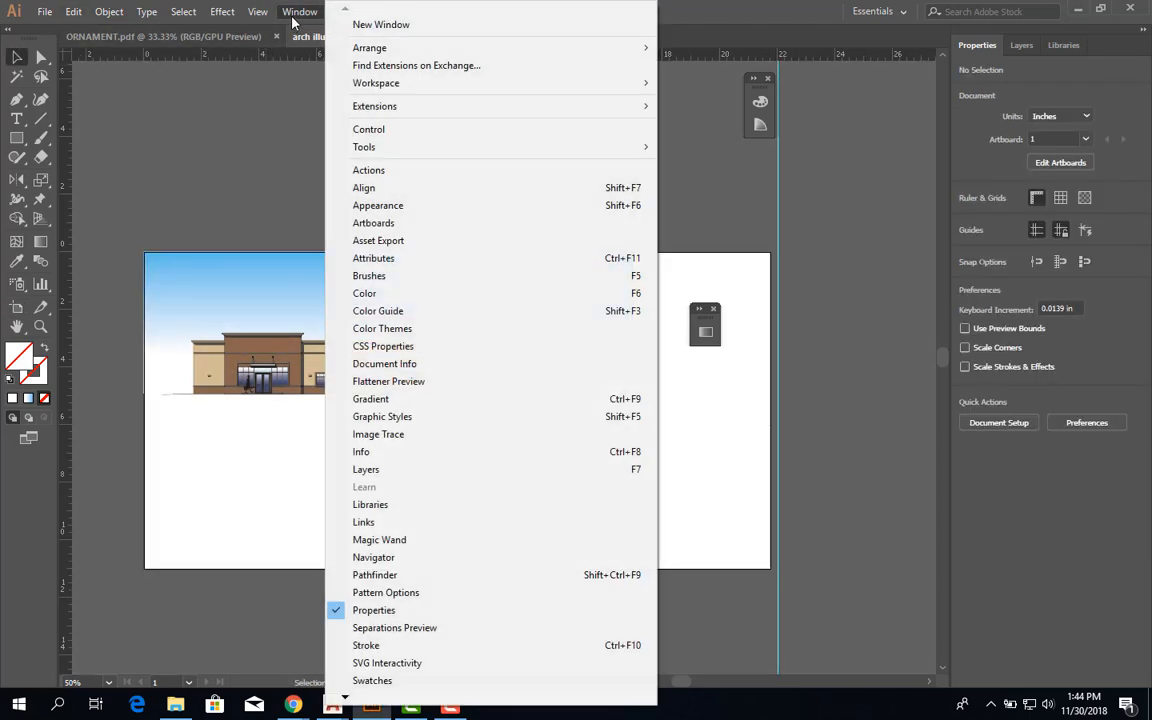
pyautogui.moveTo(268, 17)
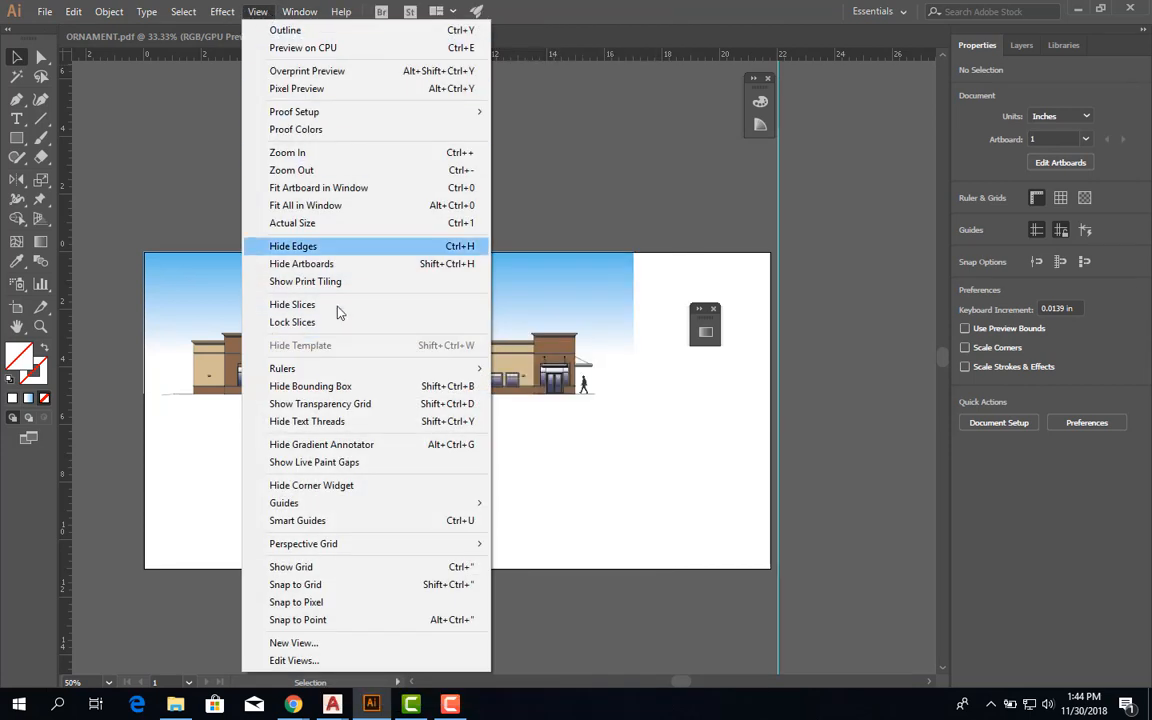
pyautogui.click(297, 588)
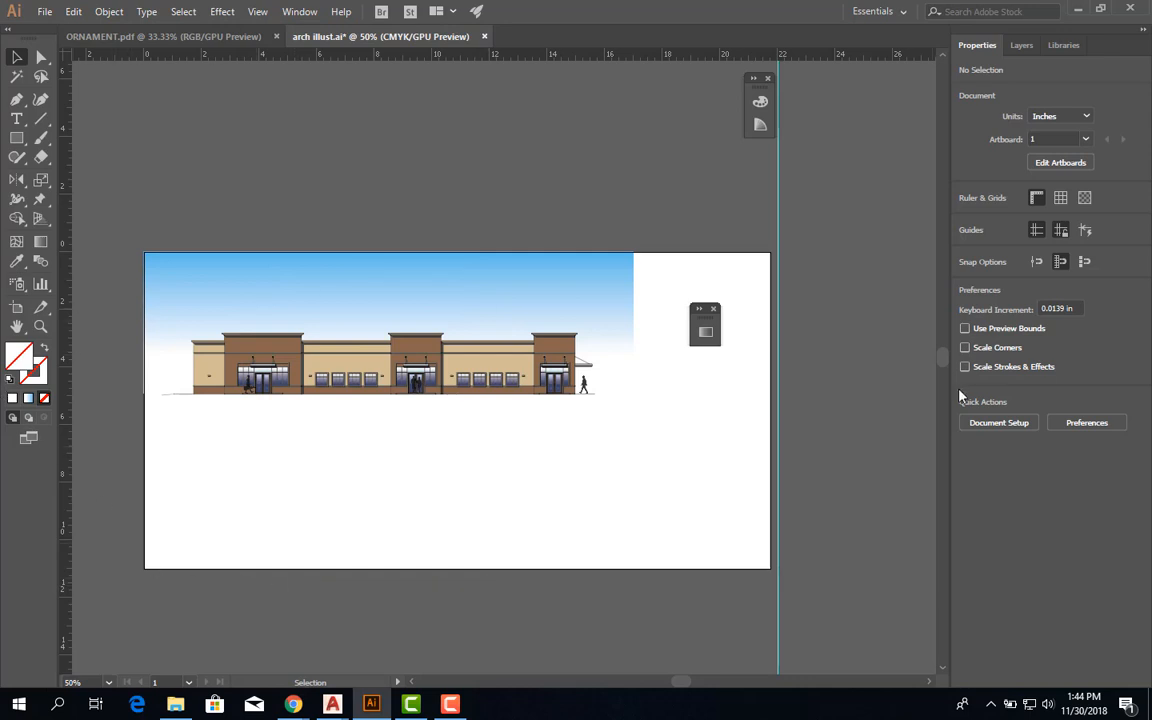
# Try to align the artboard's right edge with the 22 in guide, making the artboard about 21.93 in wide.
pyautogui.click(14, 314)
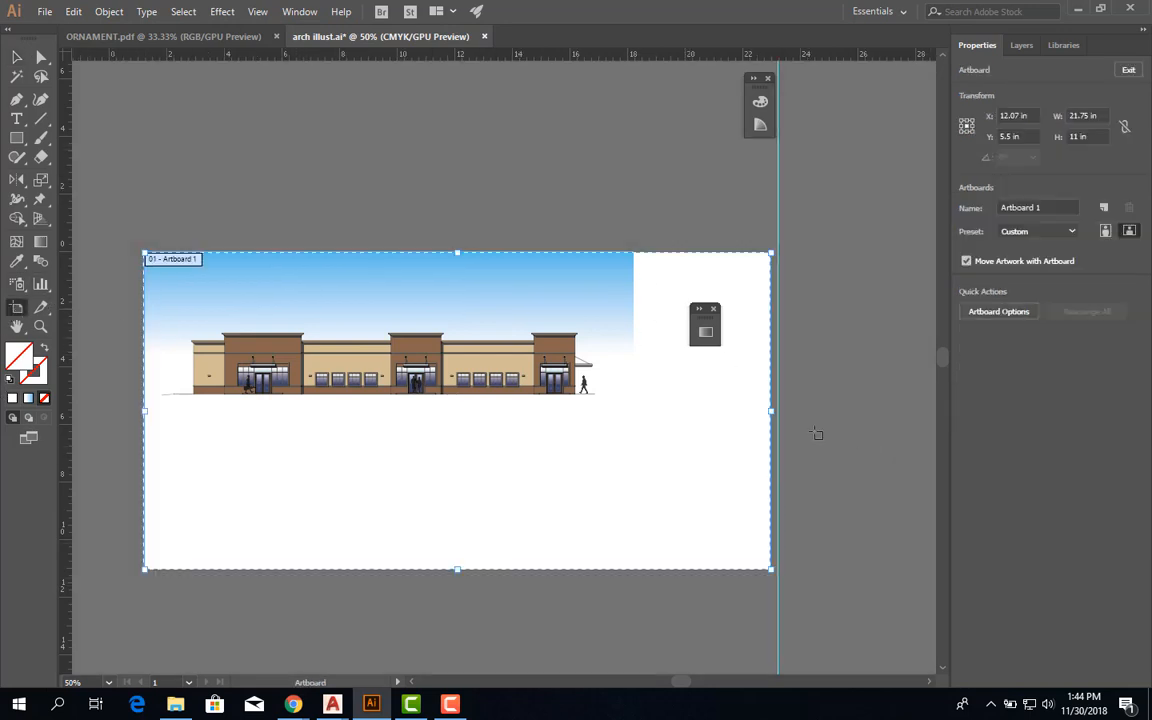
pyautogui.moveTo(771, 411)
pyautogui.mouseDown()
pyautogui.moveTo(790, 415)
pyautogui.moveTo(779, 422)
pyautogui.mouseUp()
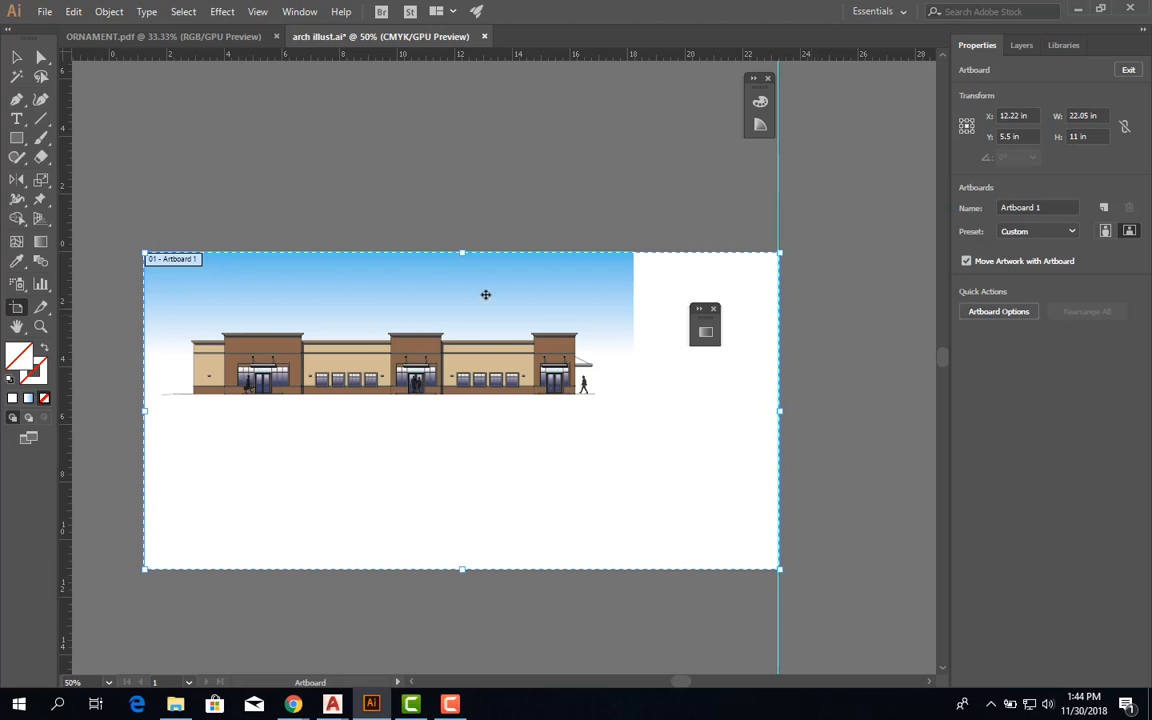
pyautogui.scroll(7, 779, 399)
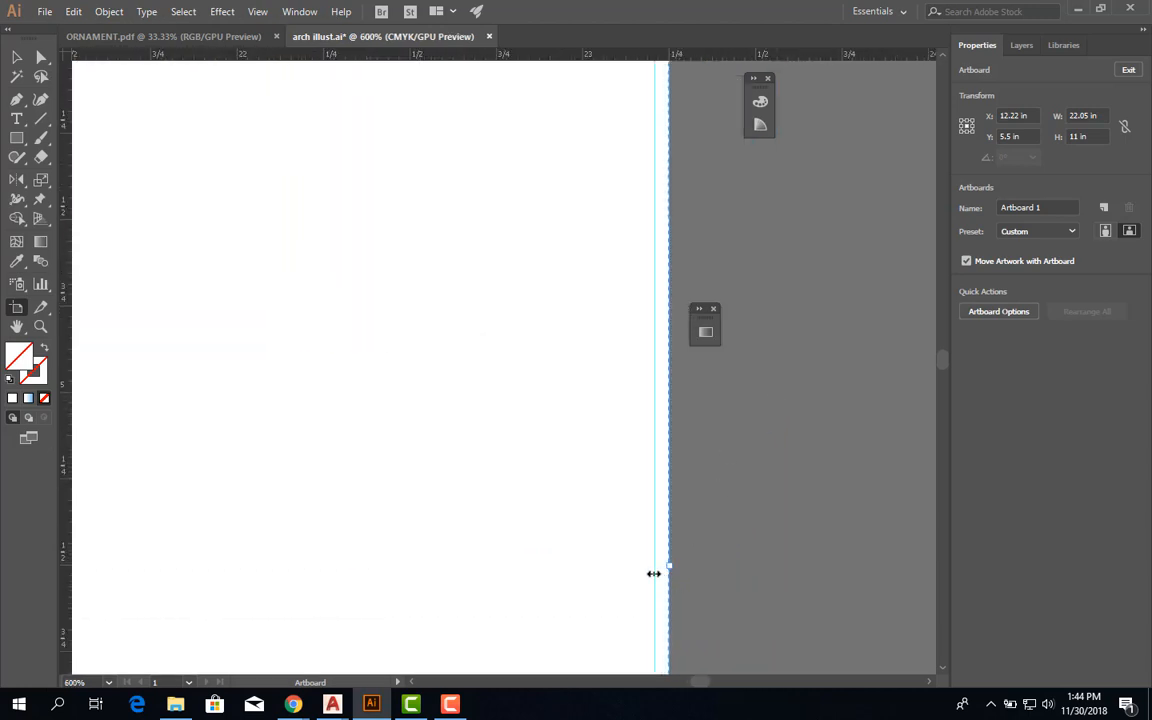
pyautogui.moveTo(653, 573); pyautogui.dragTo(625, 565)
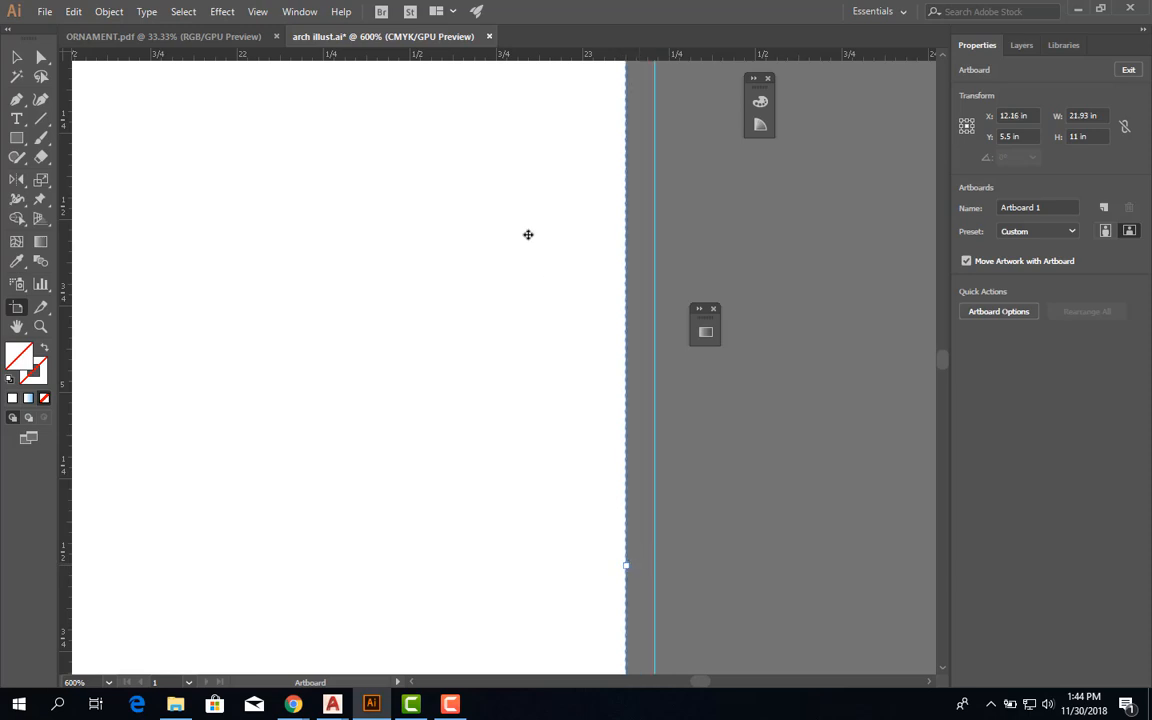
# Turn off Snap to Grid and turn on Snap to Point for the document.
pyautogui.click(293, 12)
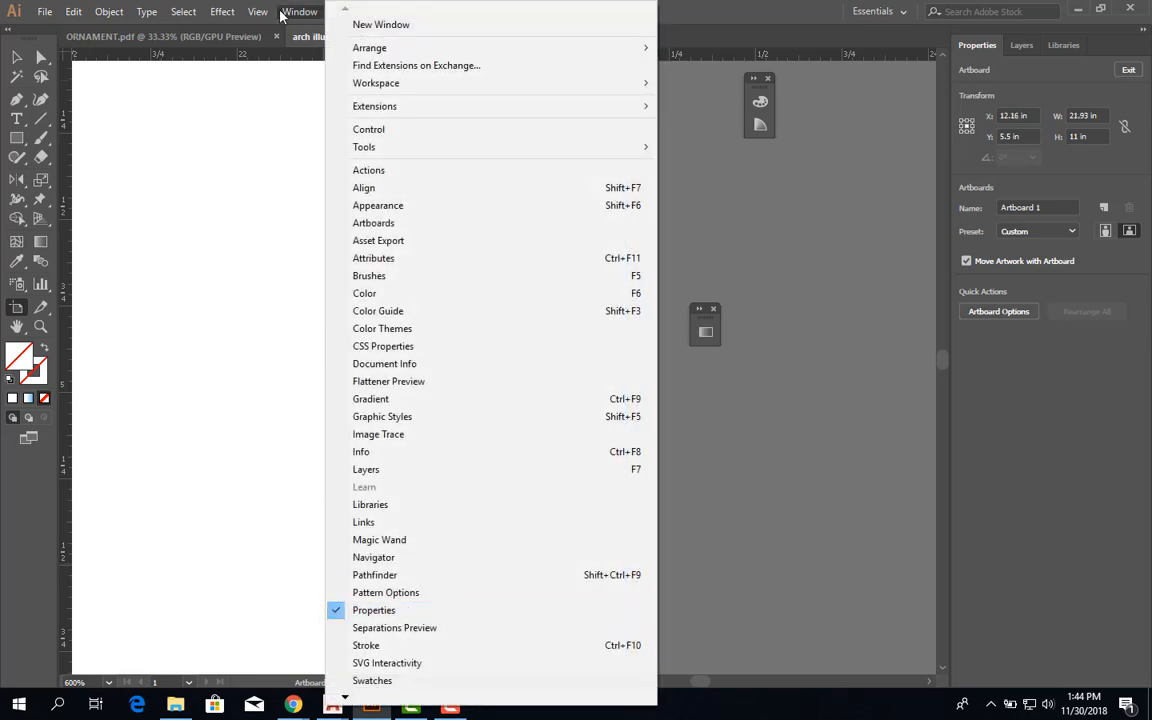
pyautogui.moveTo(258, 11)
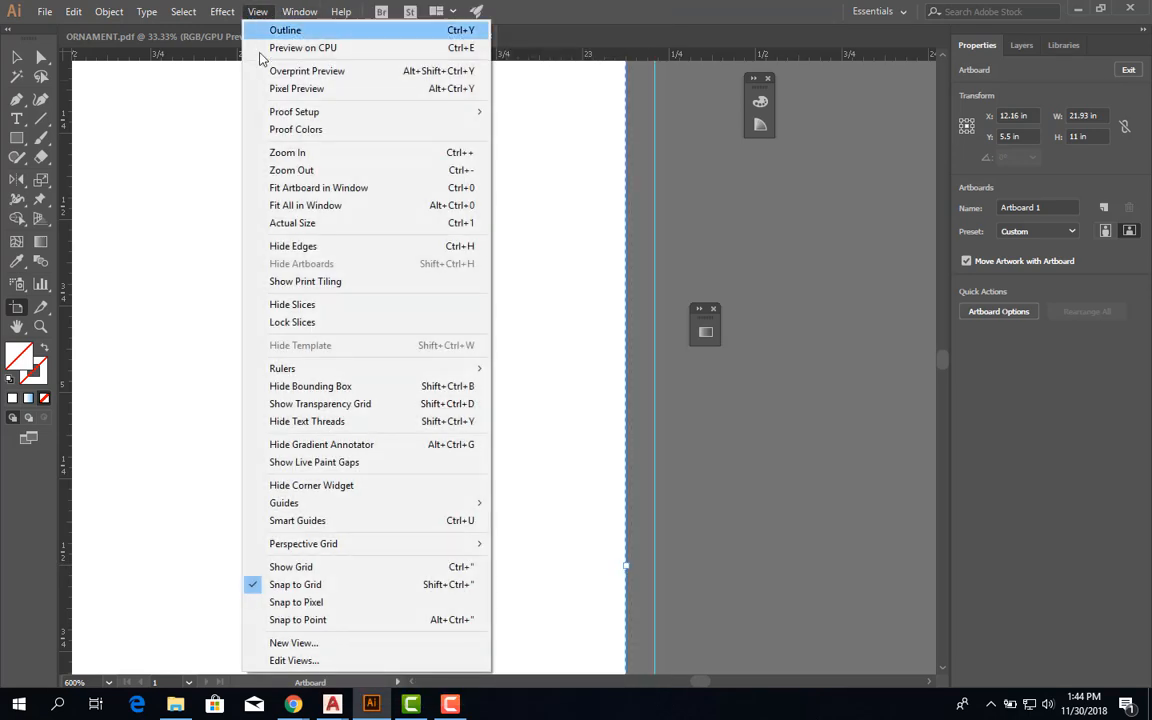
pyautogui.click(302, 588)
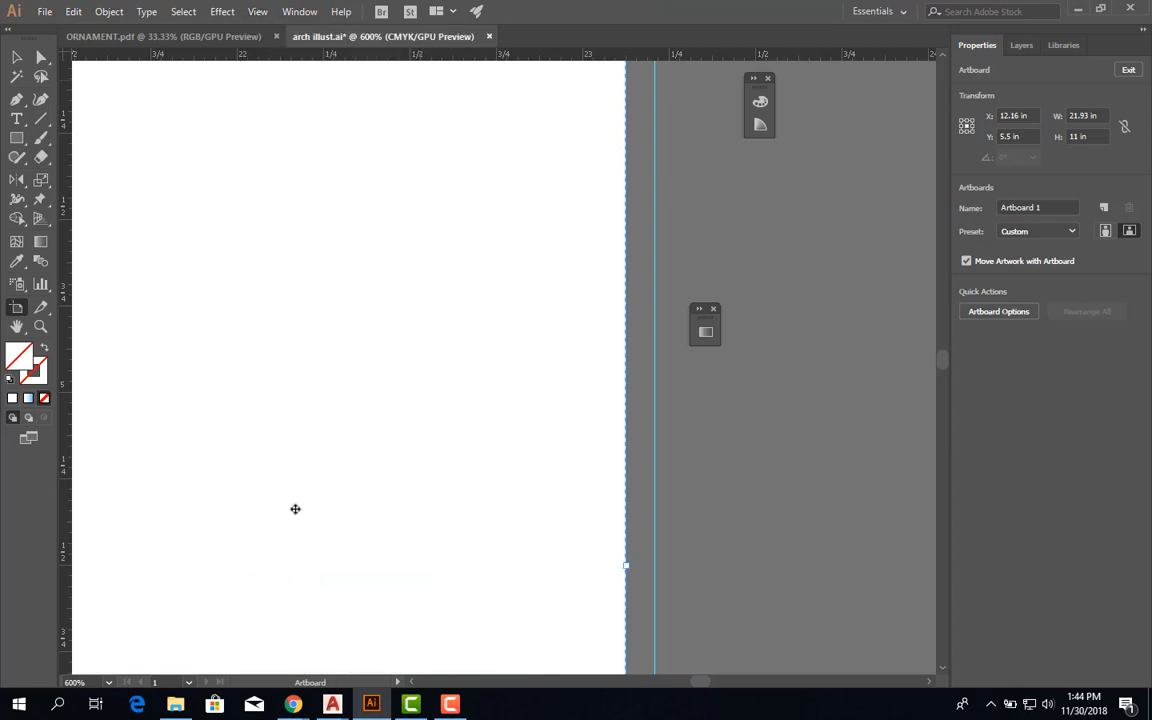
pyautogui.click(258, 12)
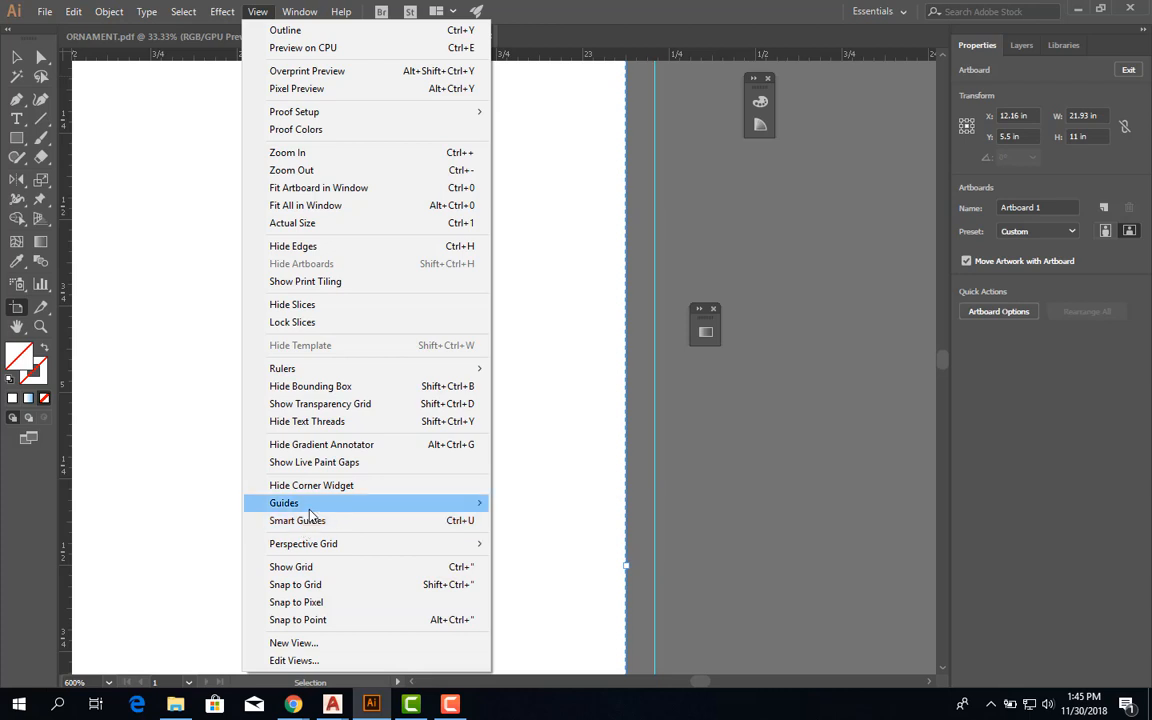
pyautogui.moveTo(309, 508)
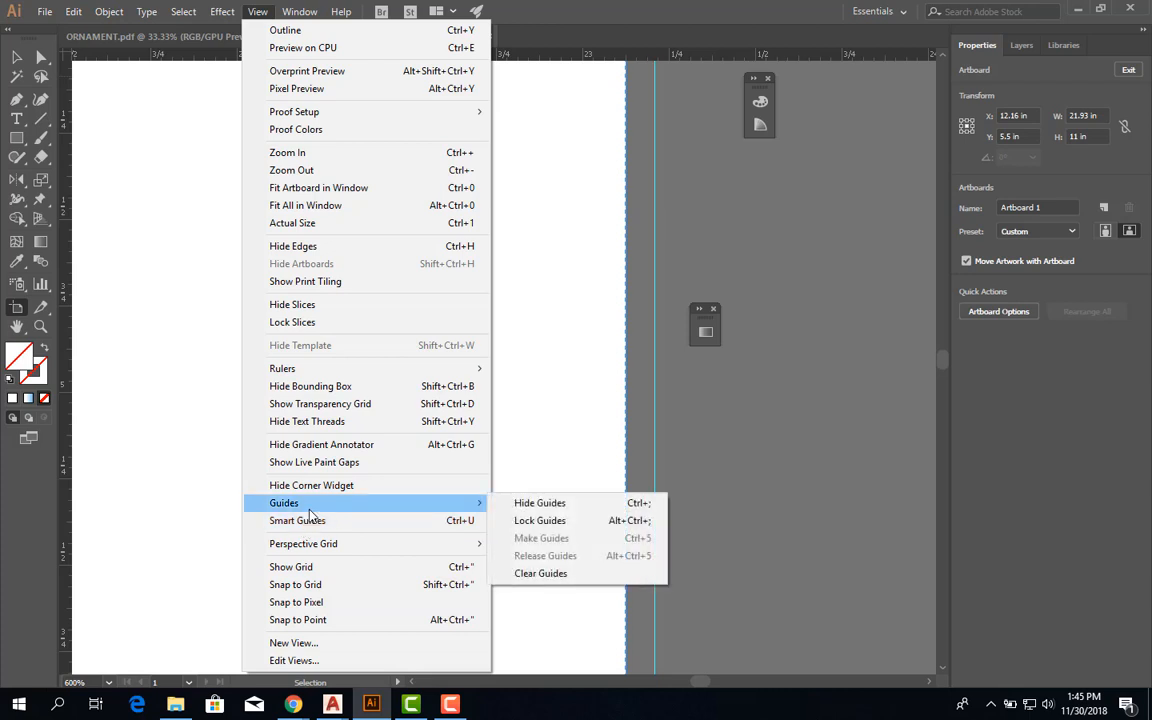
pyautogui.click(324, 620)
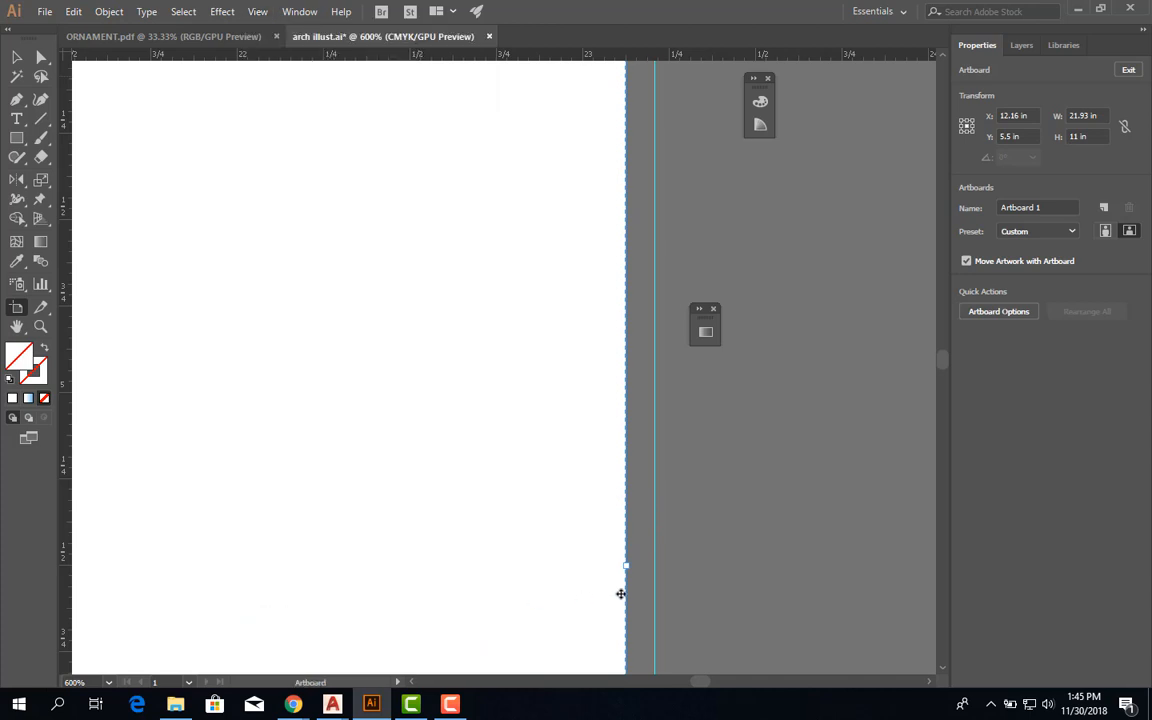
# Extend the artboard's right edge to the vertical guide, making it about 22.01 in wide, and leave artboard editing.
pyautogui.moveTo(626, 563); pyautogui.dragTo(654, 567)
pyautogui.moveTo(656, 567); pyautogui.dragTo(655, 567)
pyautogui.click(17, 57)
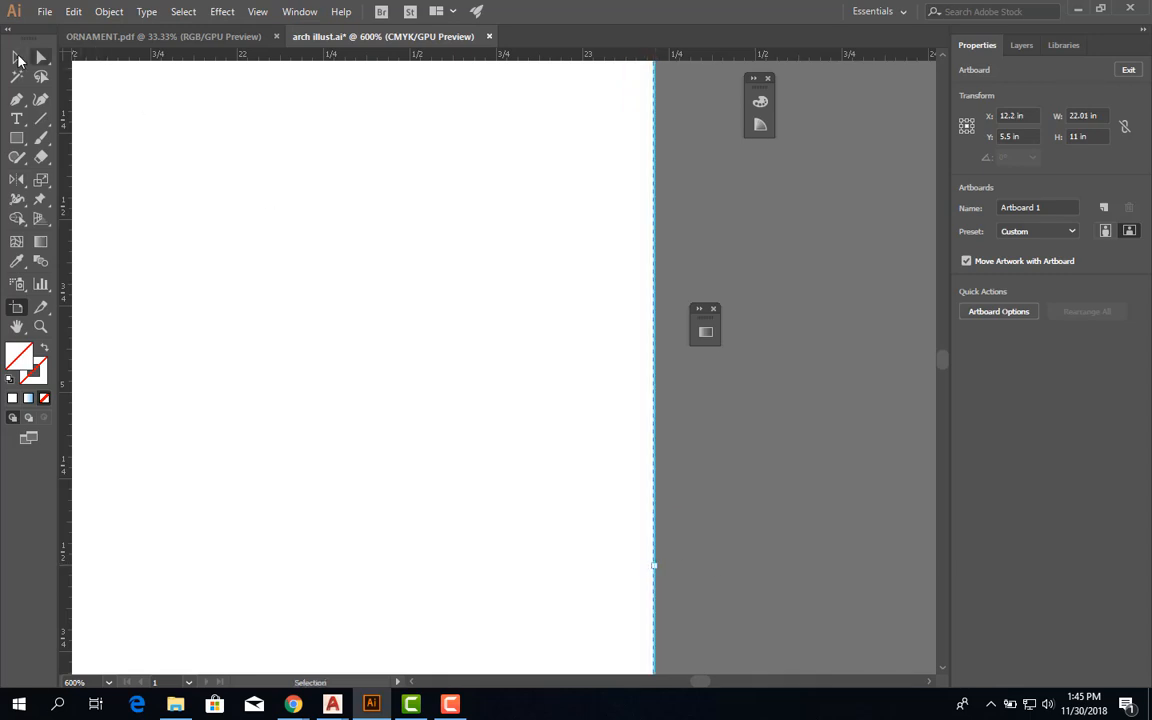
# Reopen artboard editing, snap the artboard's right edge exactly onto the 22 in guide, and leave artboard editing.
pyautogui.scroll(6, 658, 481)
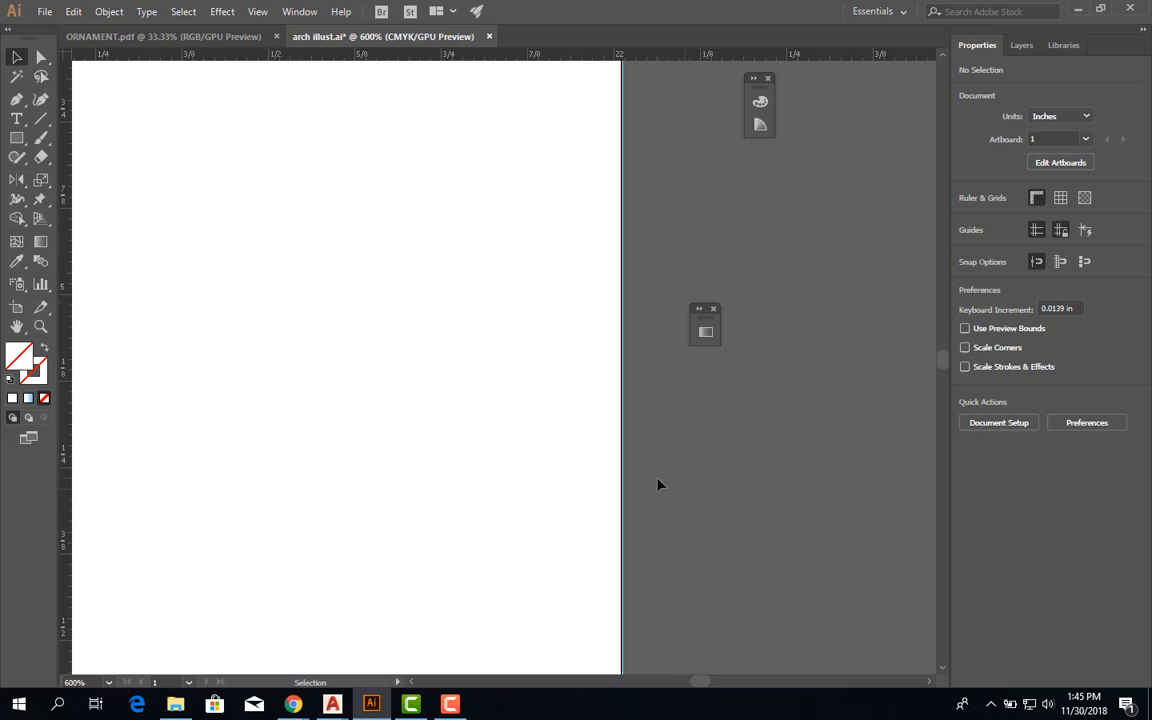
pyautogui.scroll(2, 566, 466)
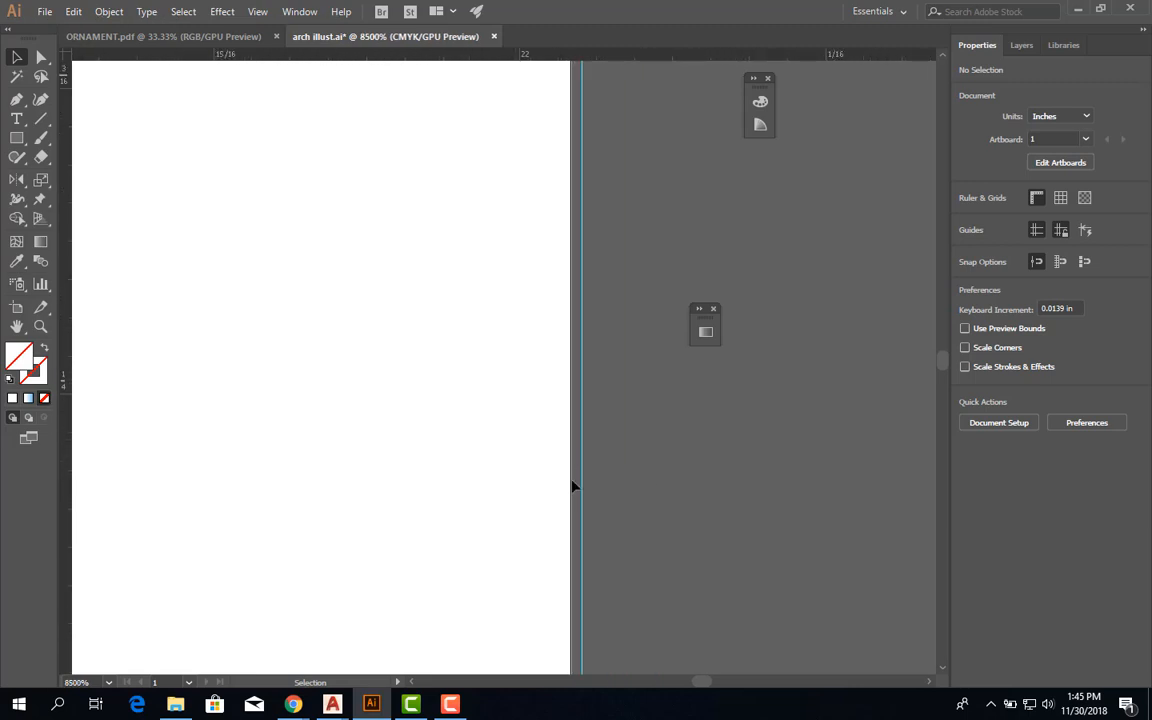
pyautogui.click(1065, 163)
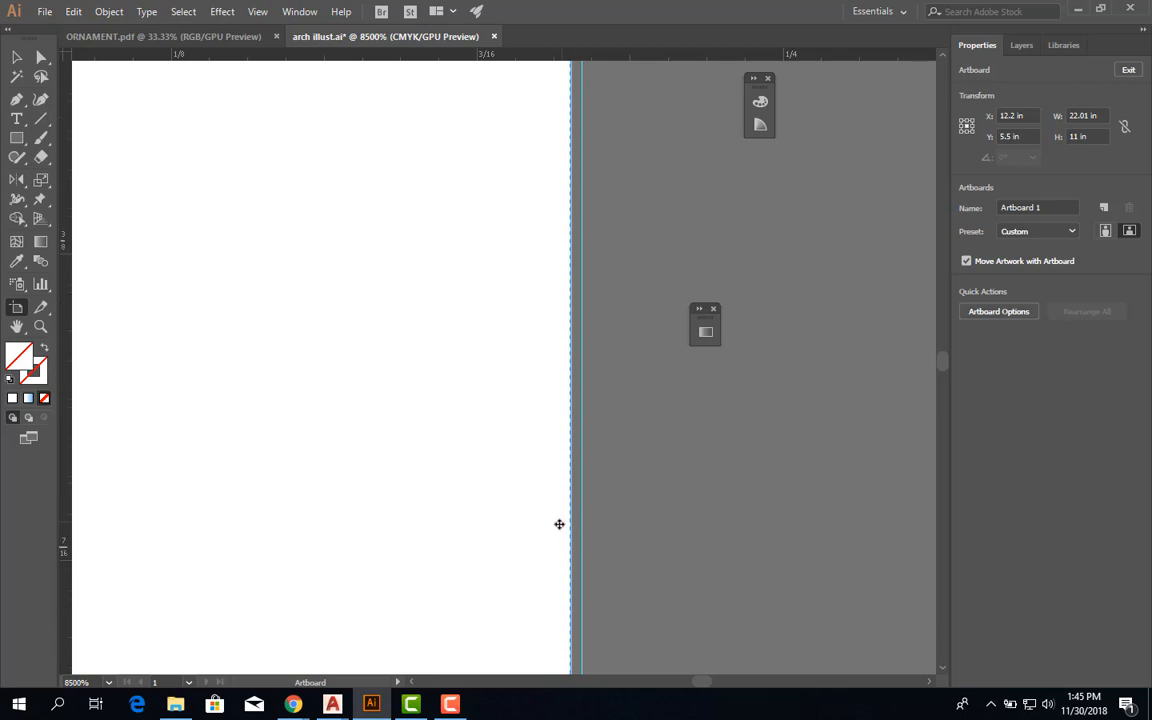
pyautogui.scroll(-2, 561, 527)
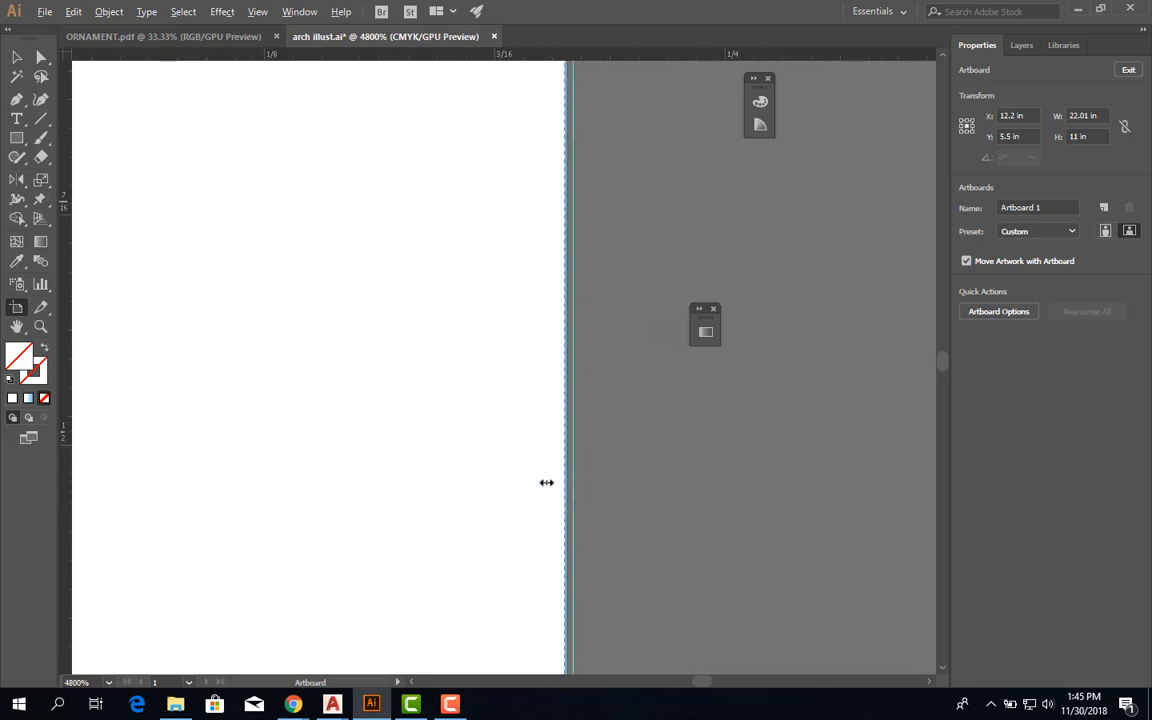
pyautogui.scroll(1, 545, 483)
pyautogui.scroll(-1, 543, 483)
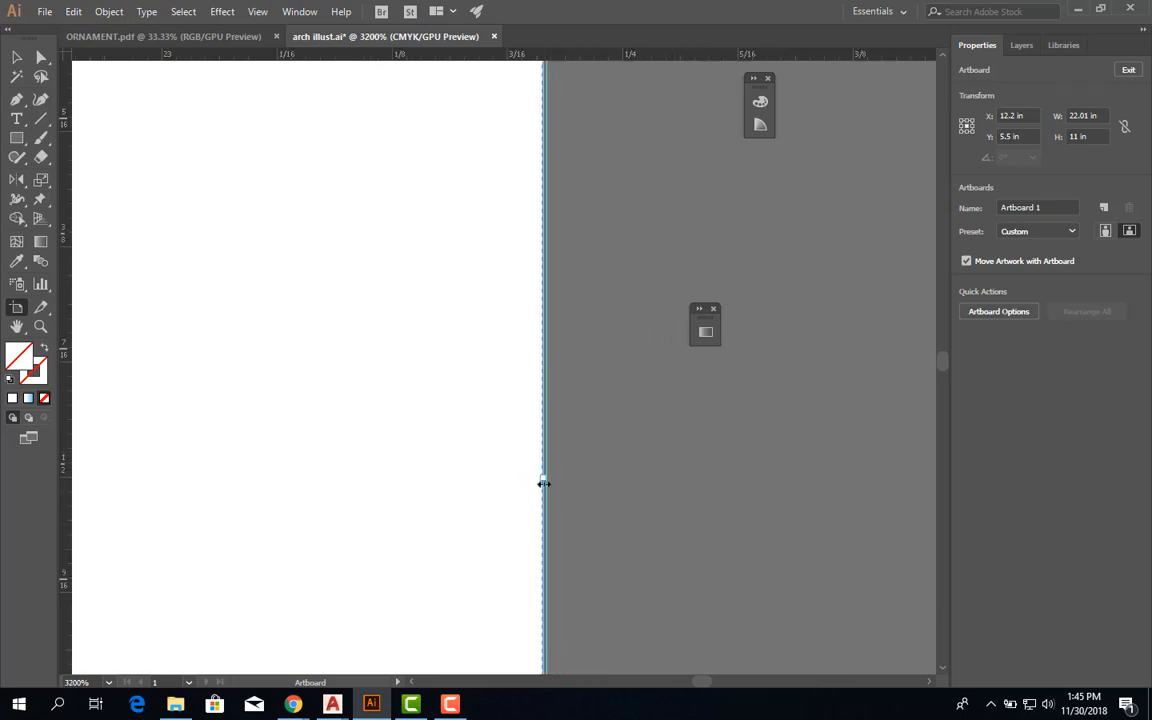
pyautogui.moveTo(544, 481); pyautogui.dragTo(547, 481)
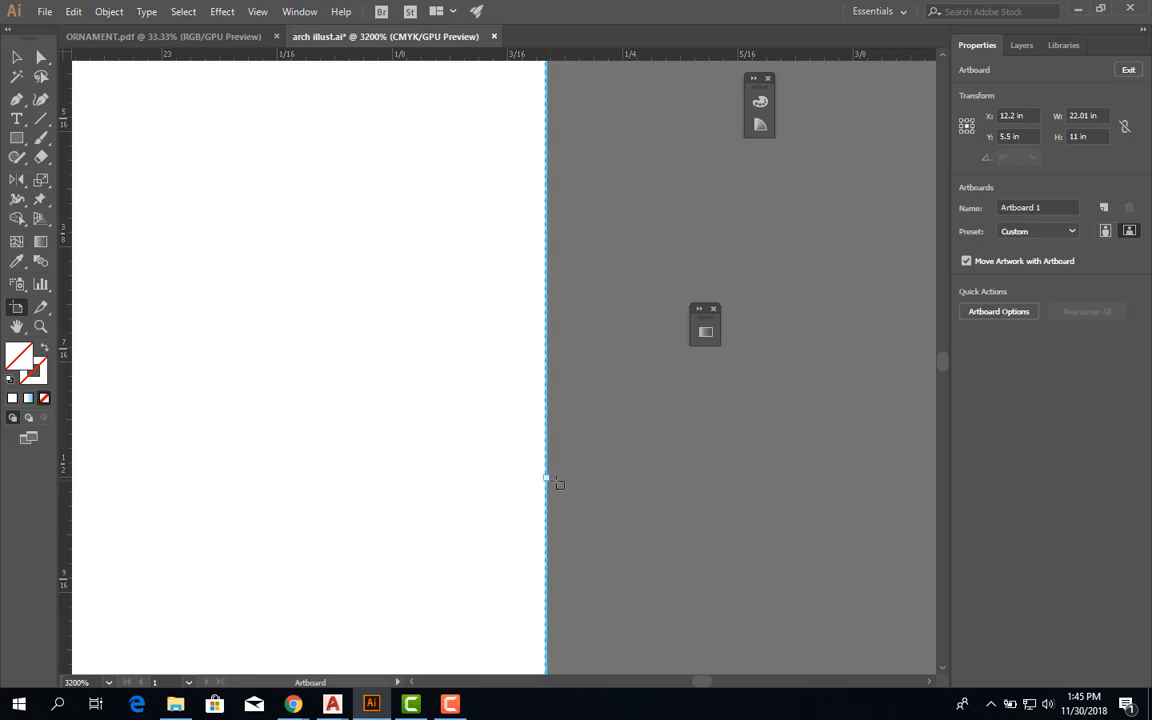
pyautogui.press('v')
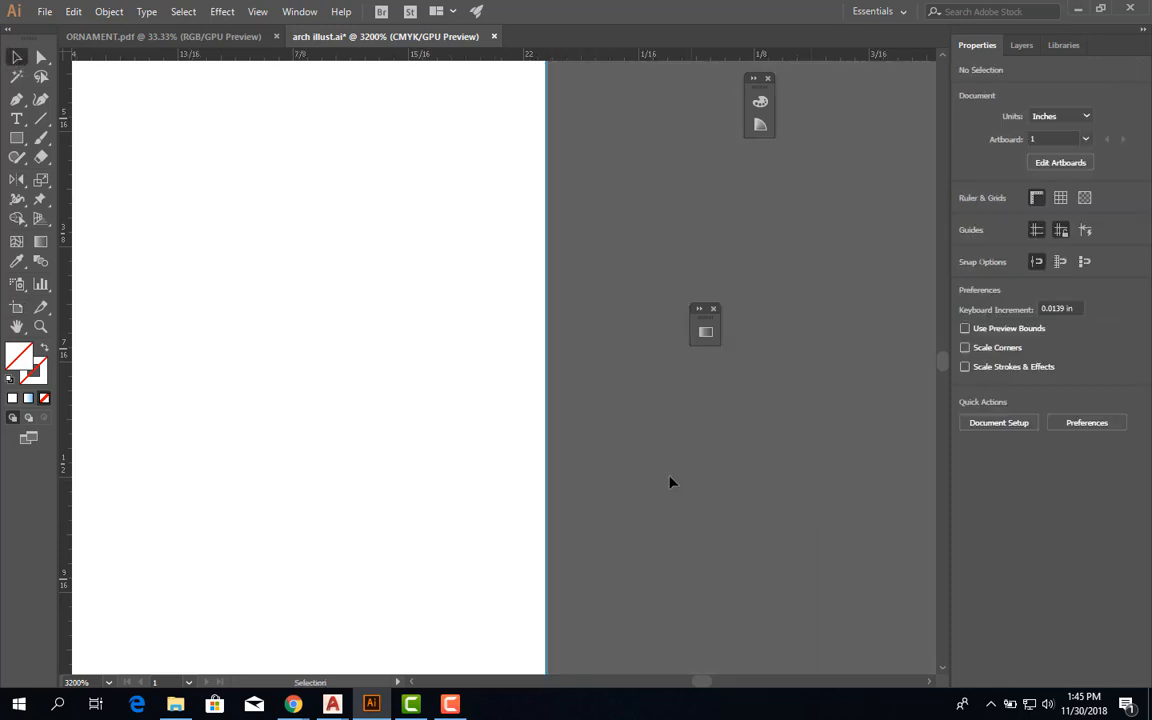
# Show the type layer with the title and save-the-date panel, unlock it, and make it the active layer.
pyautogui.scroll(-3, 620, 461)
pyautogui.scroll(-5, 620, 461)
pyautogui.scroll(-1, 317, 399)
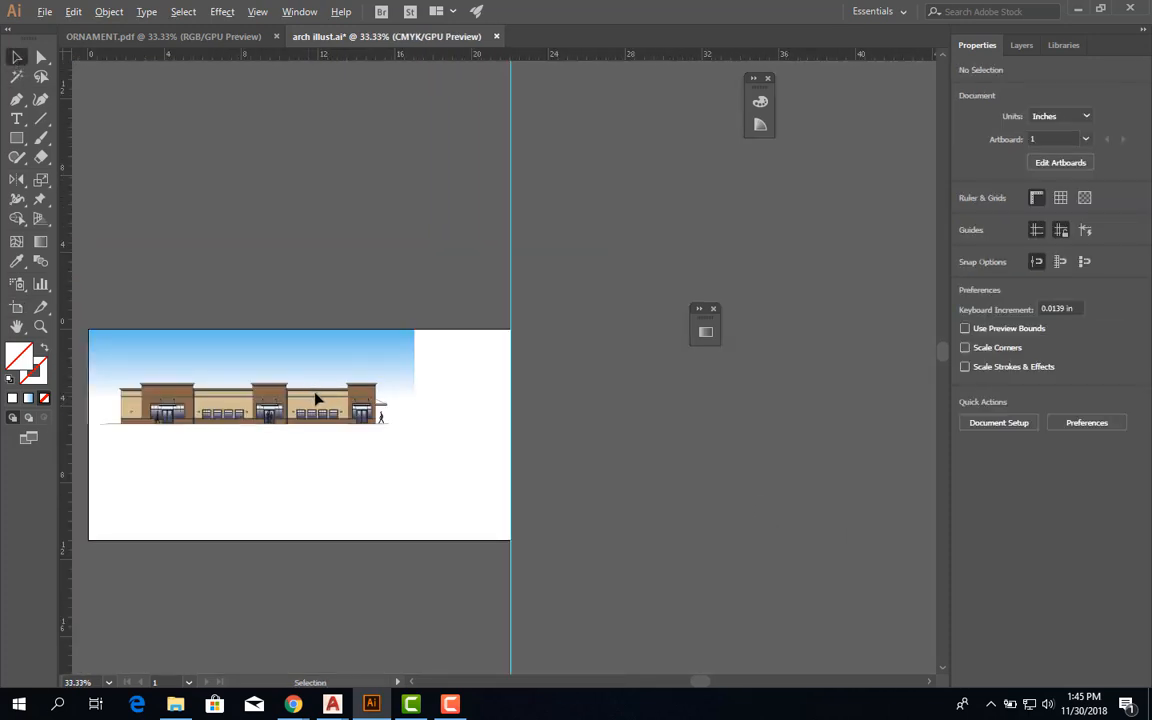
pyautogui.moveTo(214, 376); pyautogui.dragTo(284, 387)
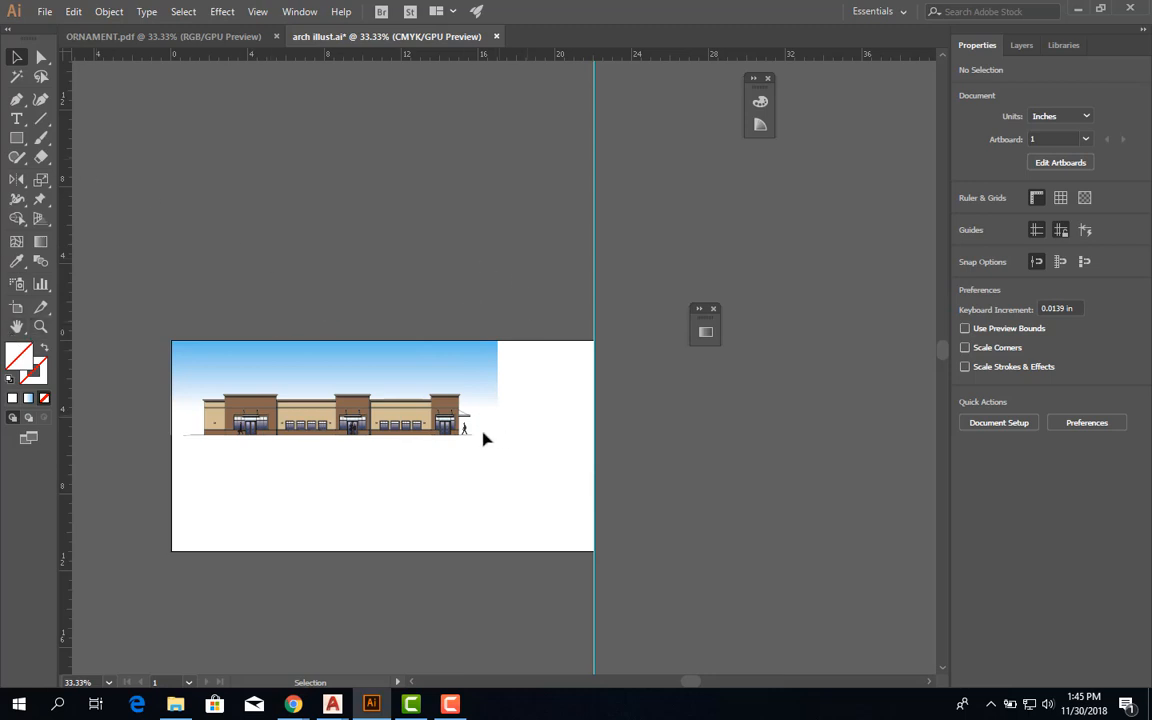
pyautogui.scroll(1, 506, 442)
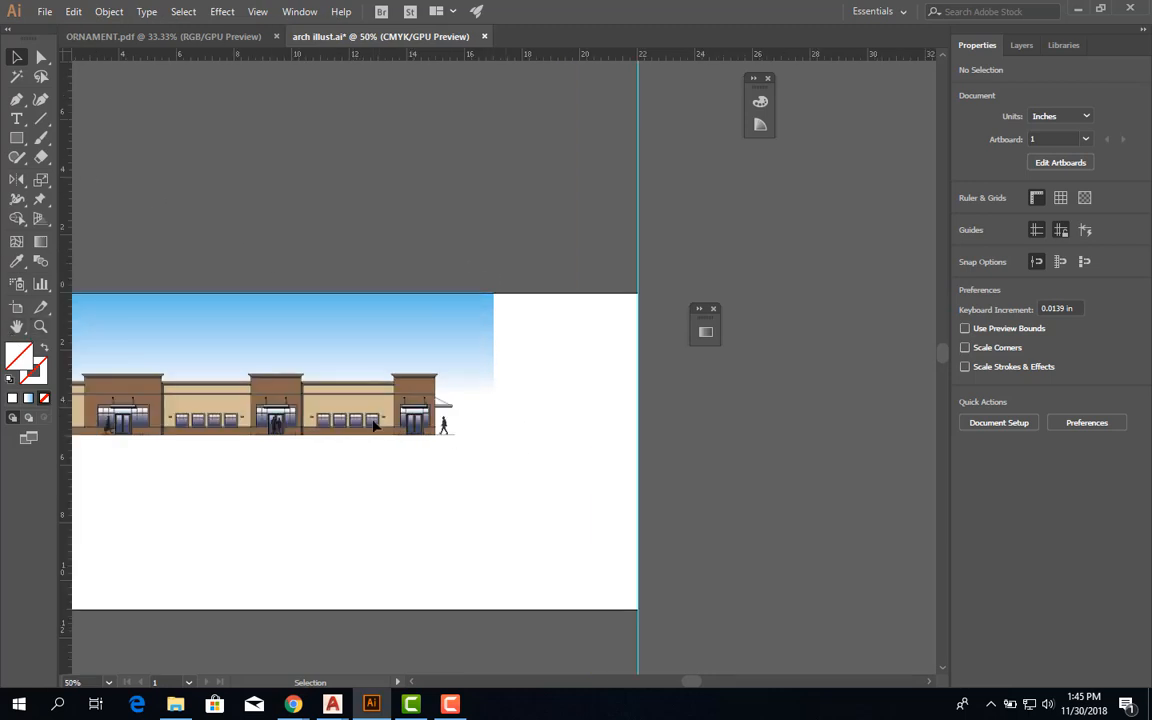
pyautogui.moveTo(346, 418); pyautogui.dragTo(495, 356)
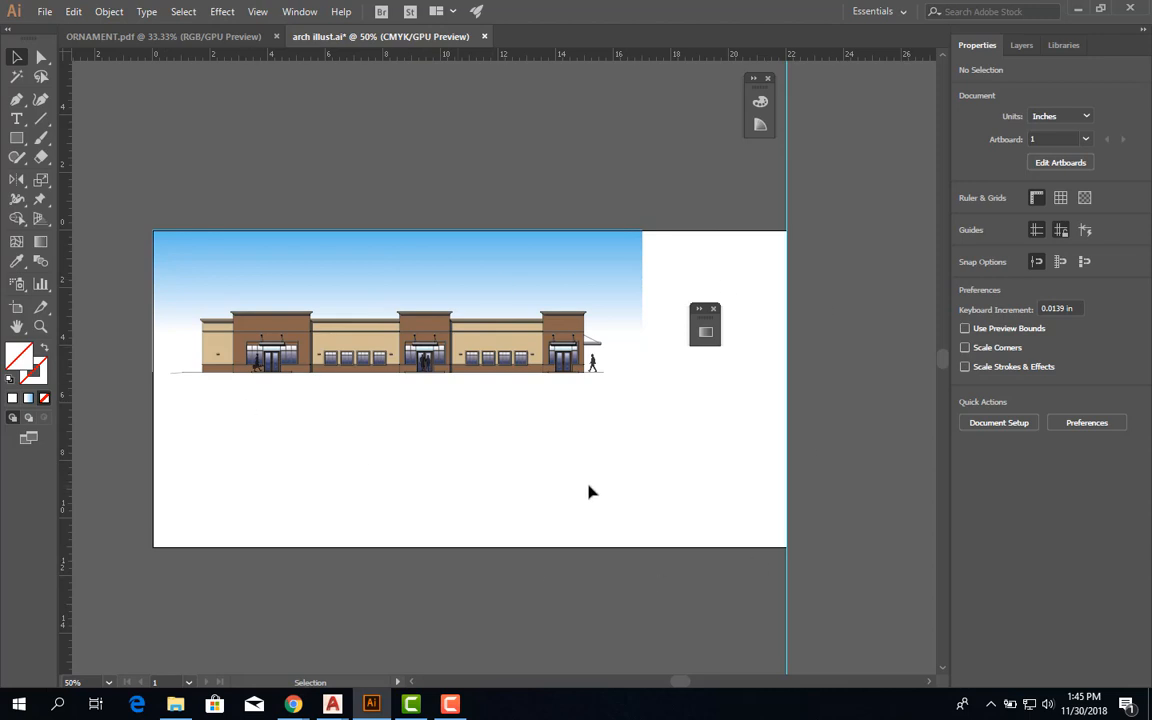
pyautogui.scroll(1, 614, 476)
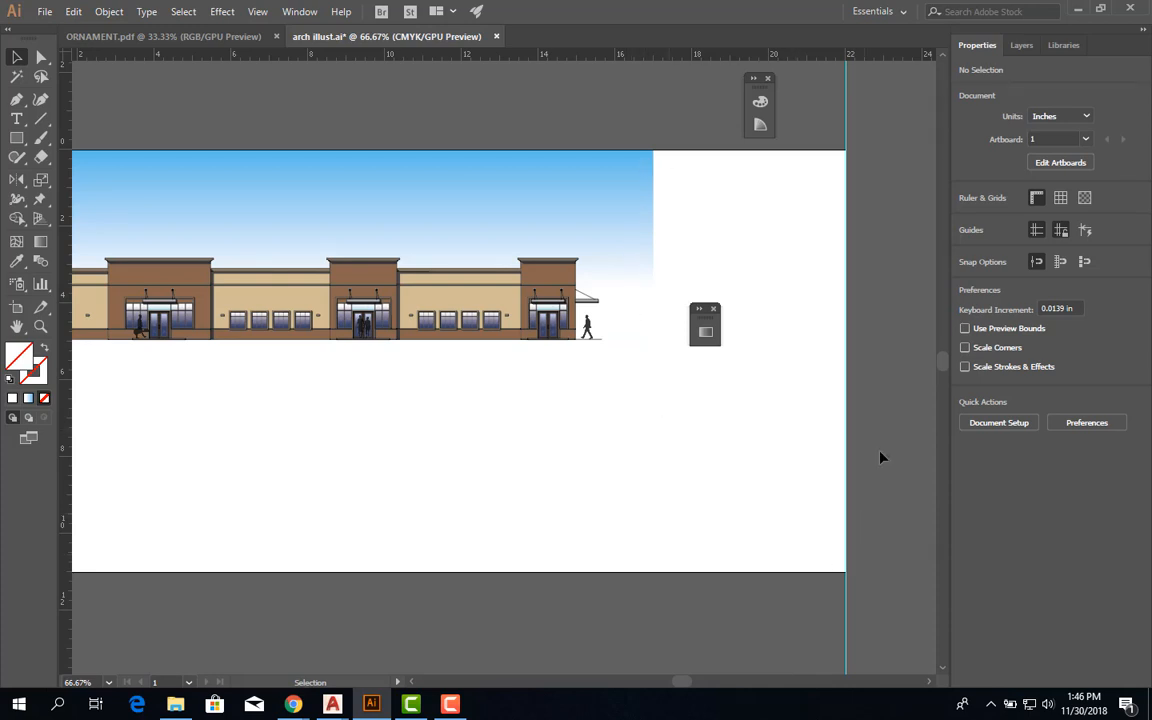
pyautogui.click(1021, 45)
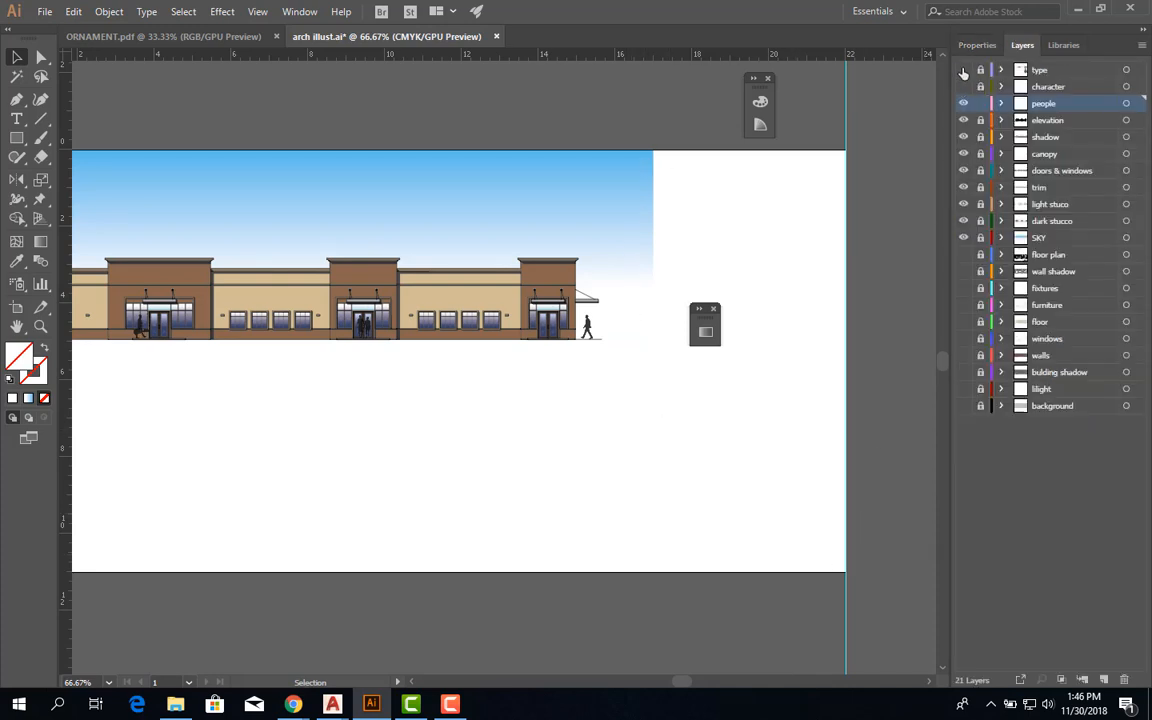
pyautogui.click(963, 71)
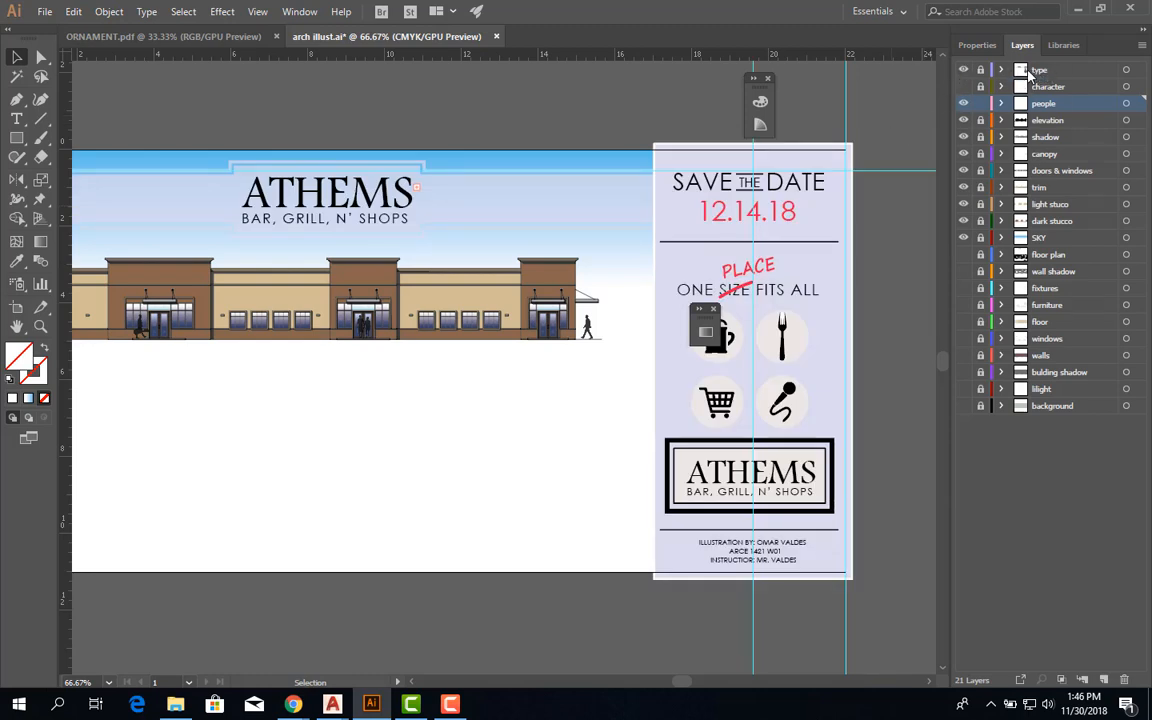
pyautogui.click(1046, 72)
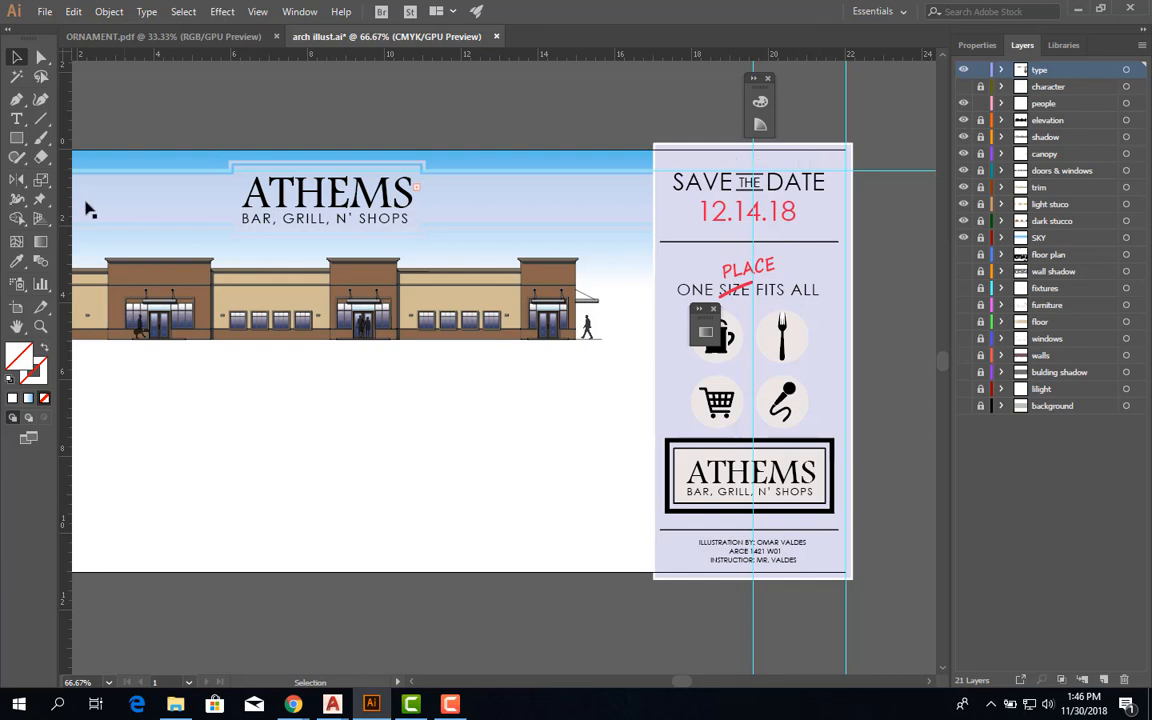
pyautogui.click(16, 137)
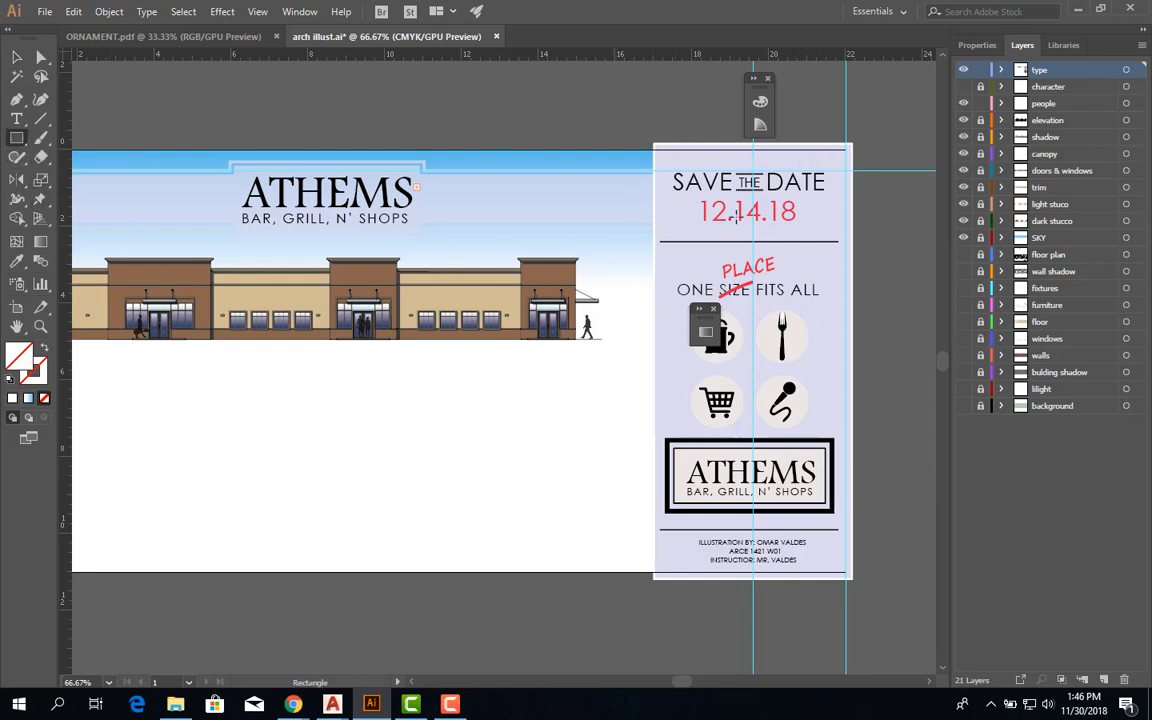
pyautogui.click(16, 57)
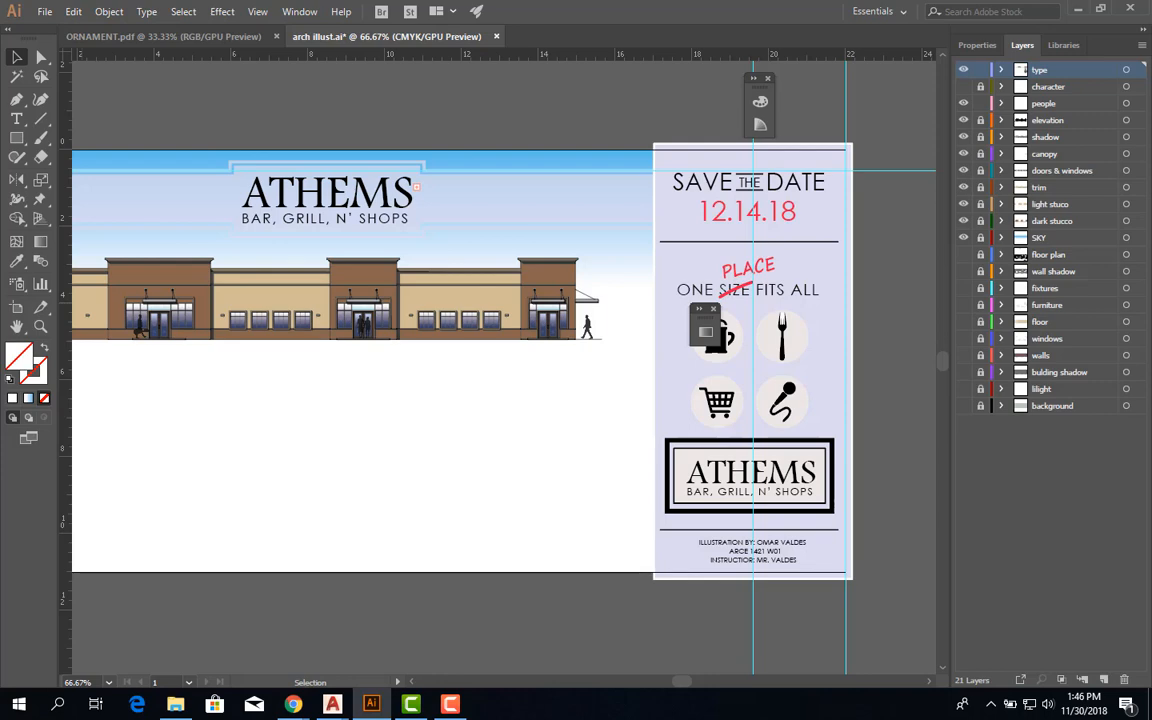
# Examine the coming-soon sign reference photo in Chrome and return to Illustrator.
pyautogui.moveTo(1151, 210); pyautogui.dragTo(190, 77)
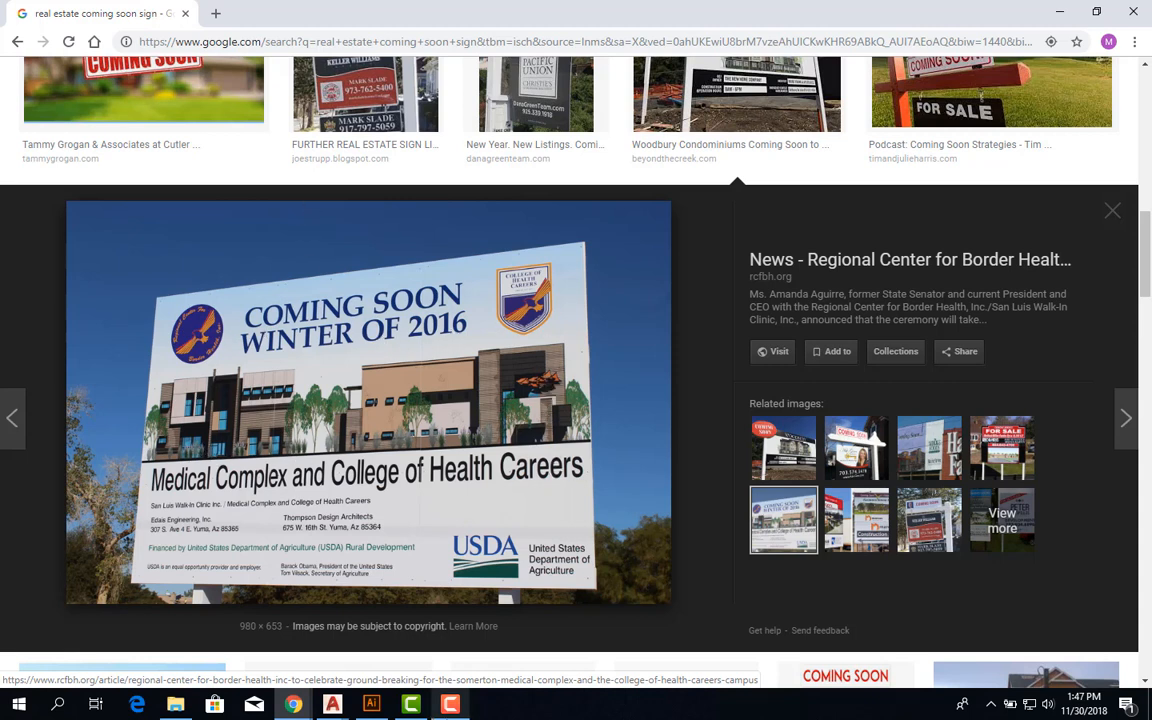
pyautogui.click(364, 706)
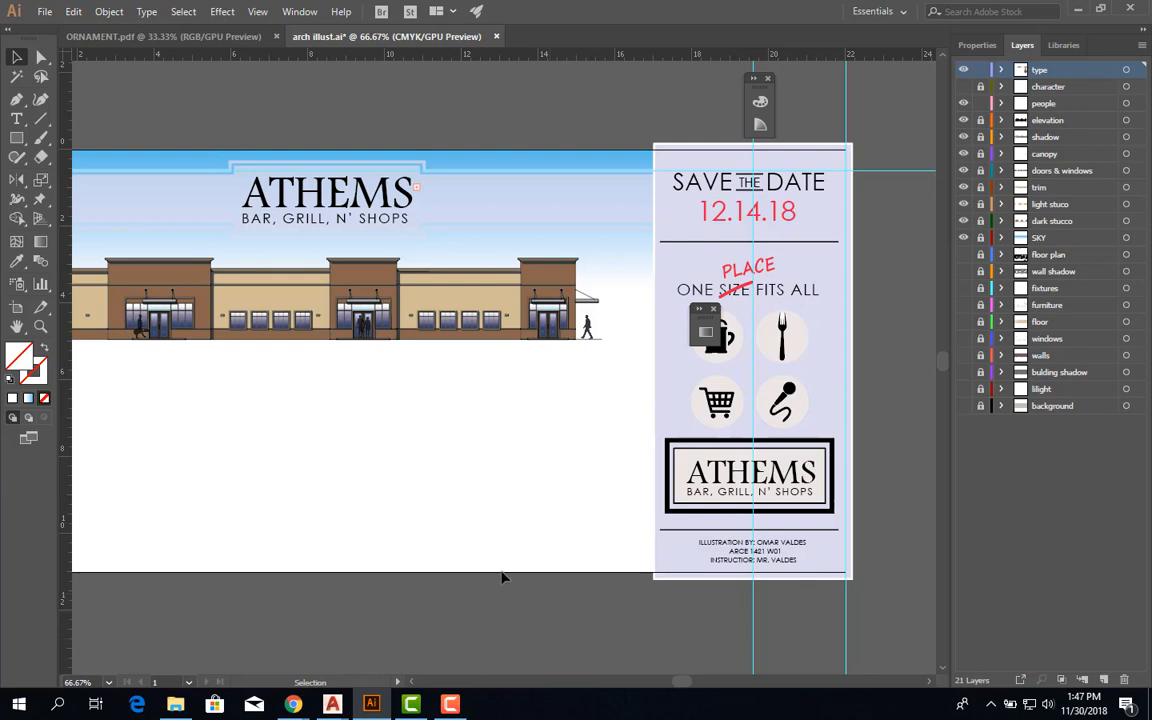
# Review the whole poster layout on the artboard and switch to Chrome to compare it with the coming-soon sign photo.
pyautogui.moveTo(419, 537); pyautogui.dragTo(521, 481)
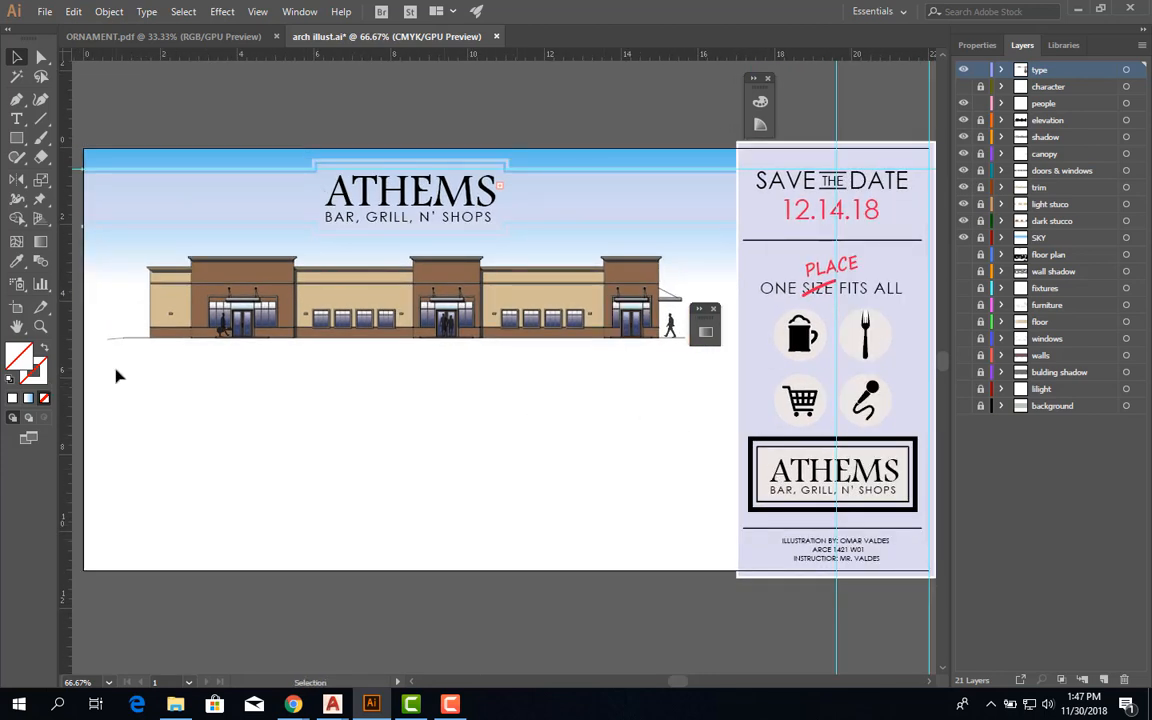
pyautogui.moveTo(369, 457); pyautogui.dragTo(399, 442)
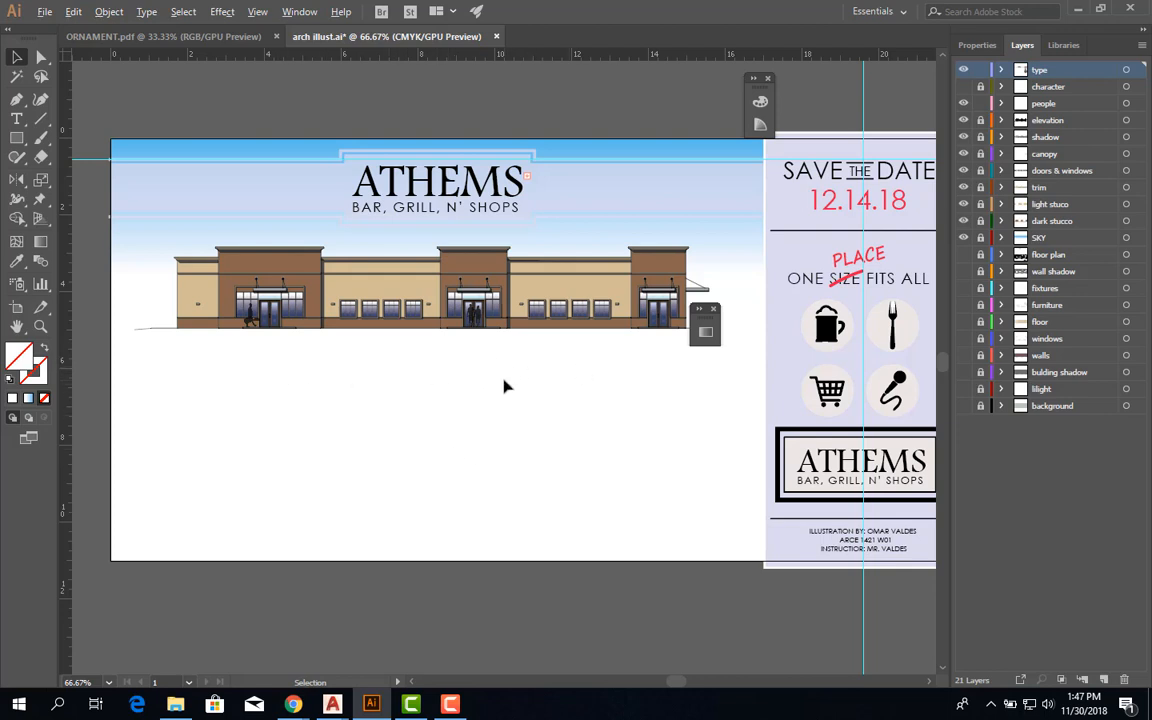
pyautogui.scroll(-2, 504, 386)
pyautogui.scroll(1, 504, 386)
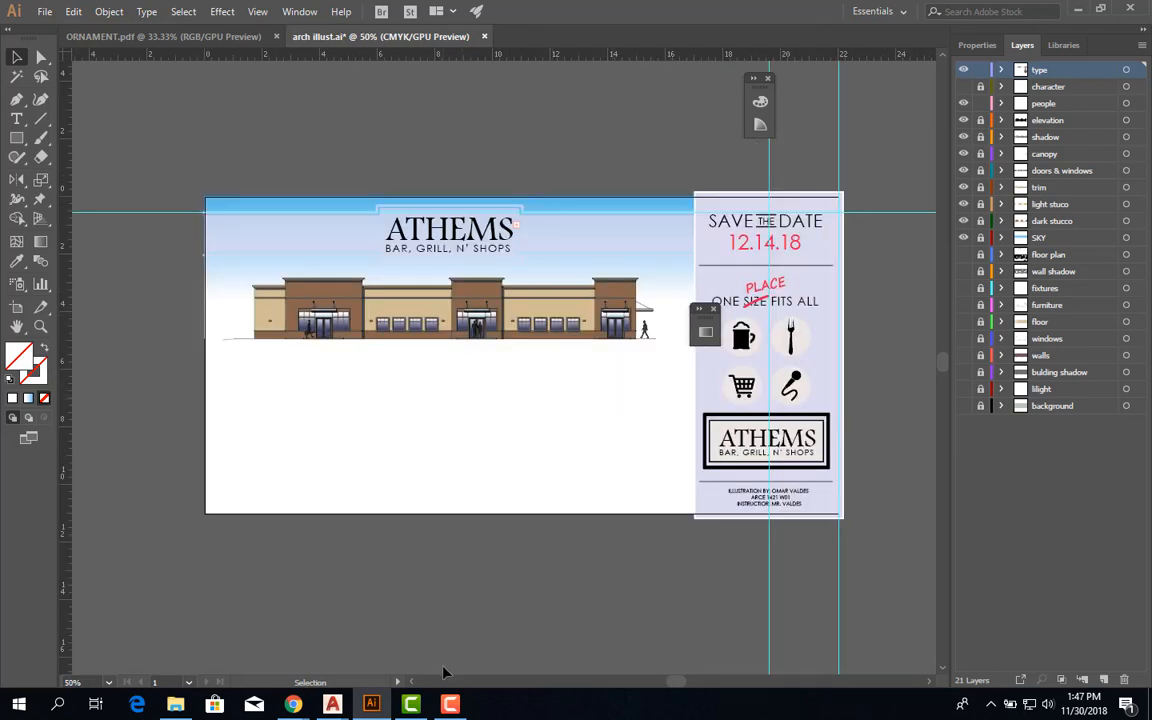
pyautogui.moveTo(293, 704)
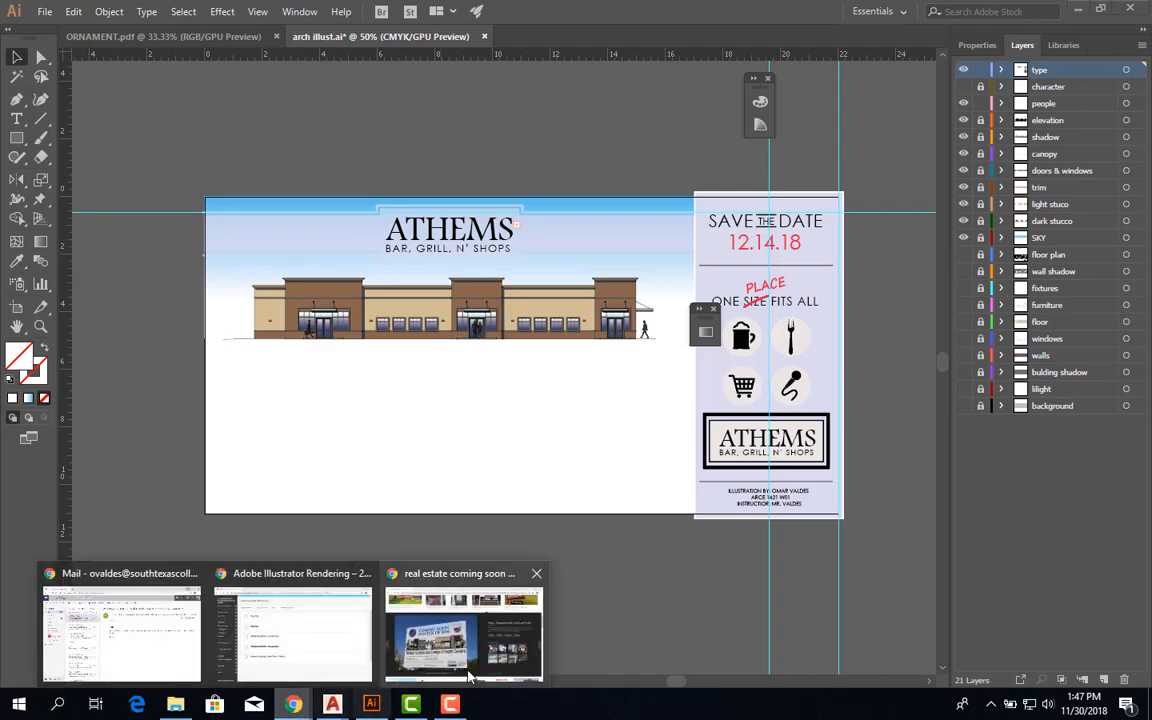
pyautogui.click(469, 640)
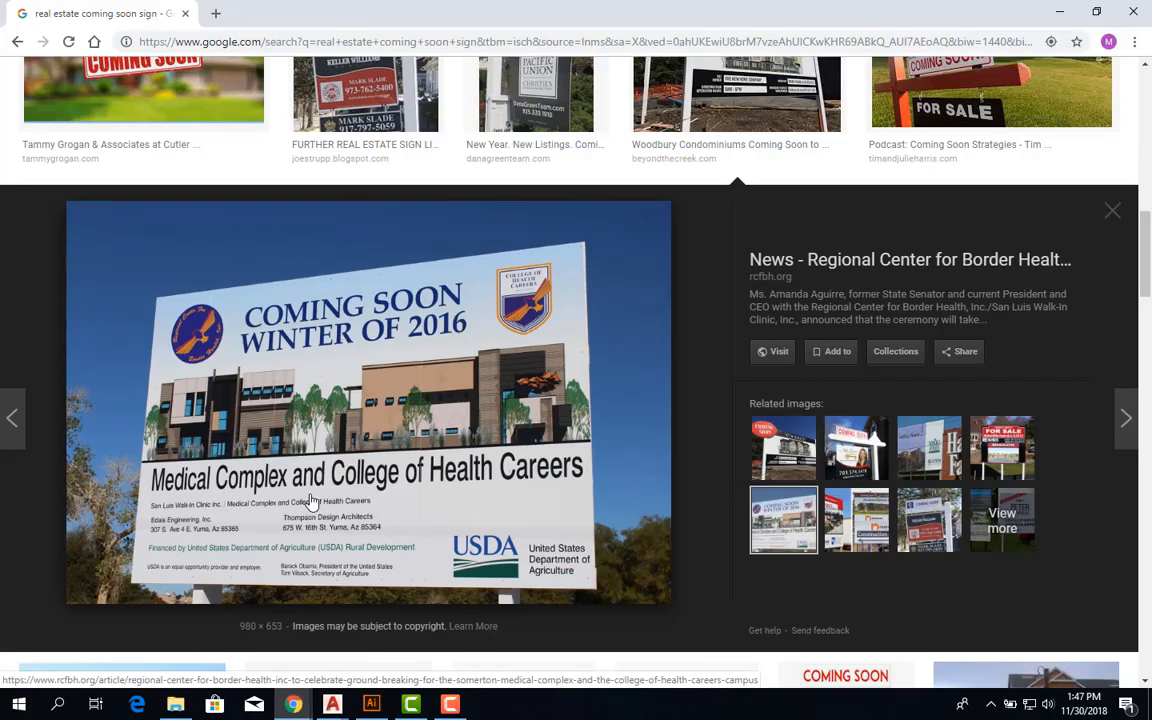
# Compare the Keller Williams and Woodbury coming-soon sign photos and look through more of the image results.
pyautogui.click(940, 535)
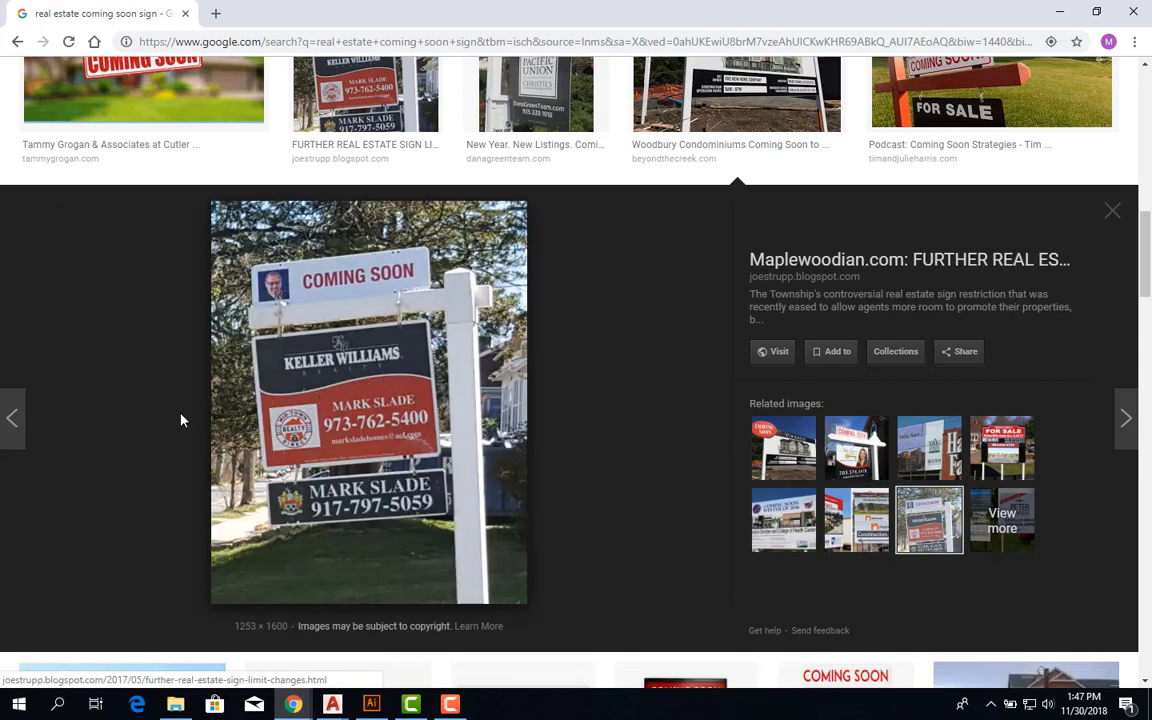
pyautogui.scroll(5, 478, 400)
pyautogui.scroll(-3, 552, 390)
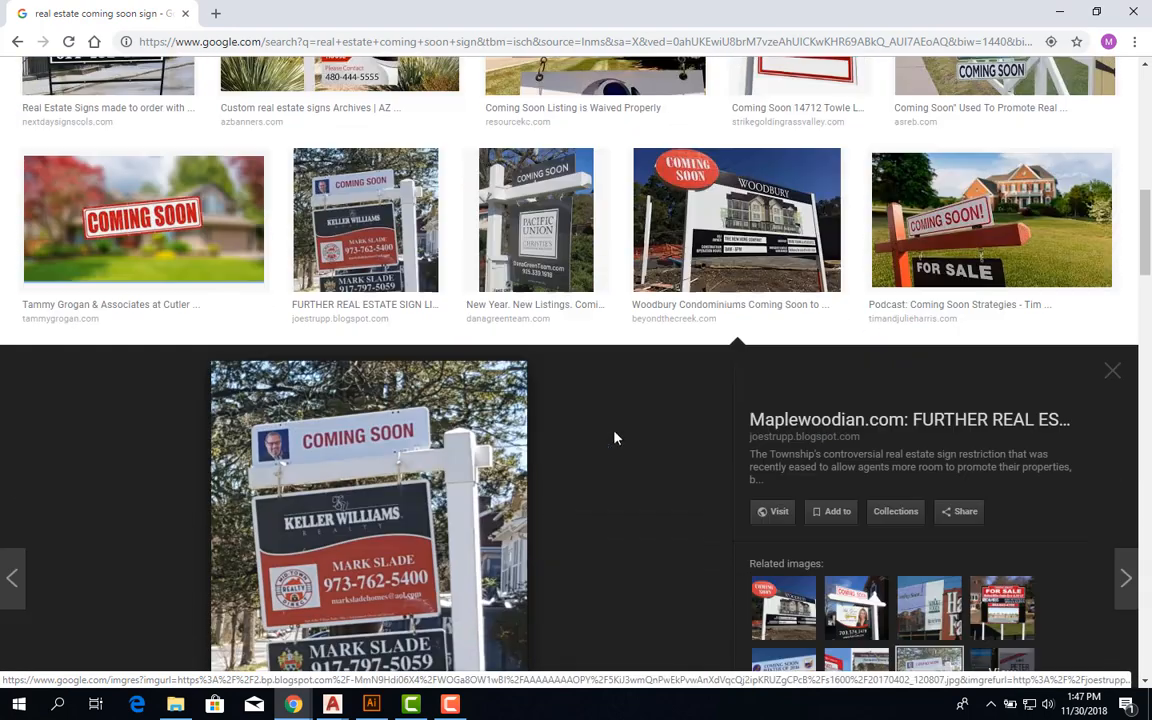
pyautogui.click(698, 218)
pyautogui.scroll(-3, 730, 415)
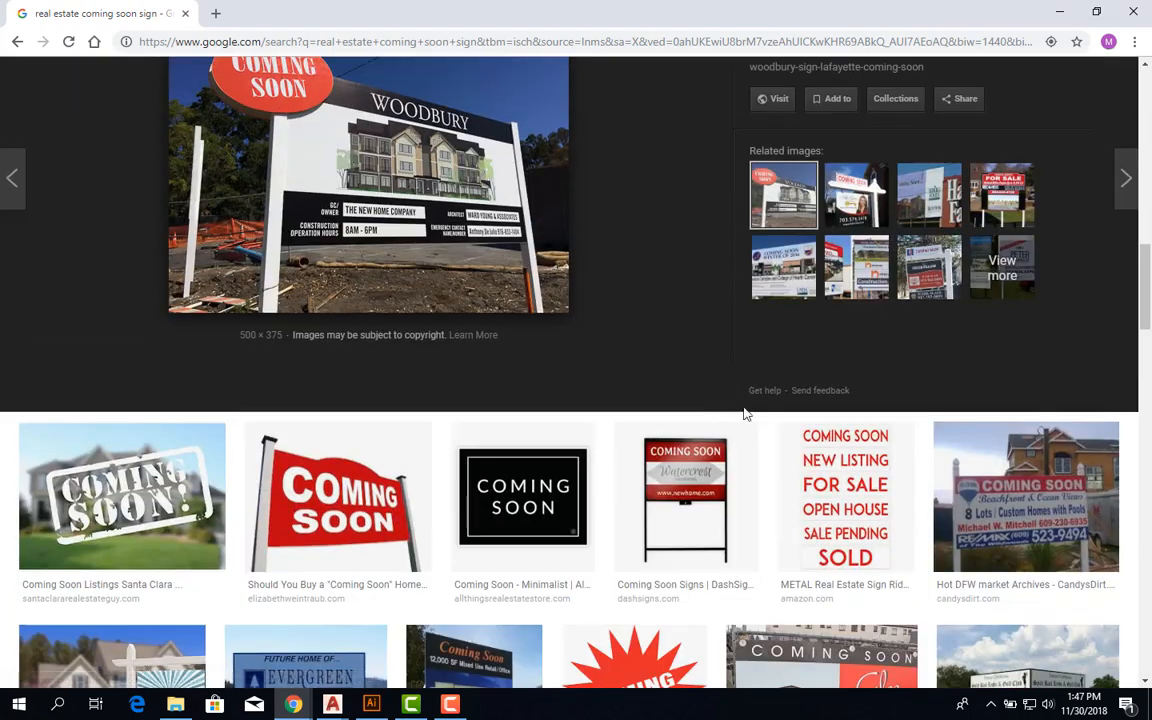
pyautogui.scroll(-5, 797, 404)
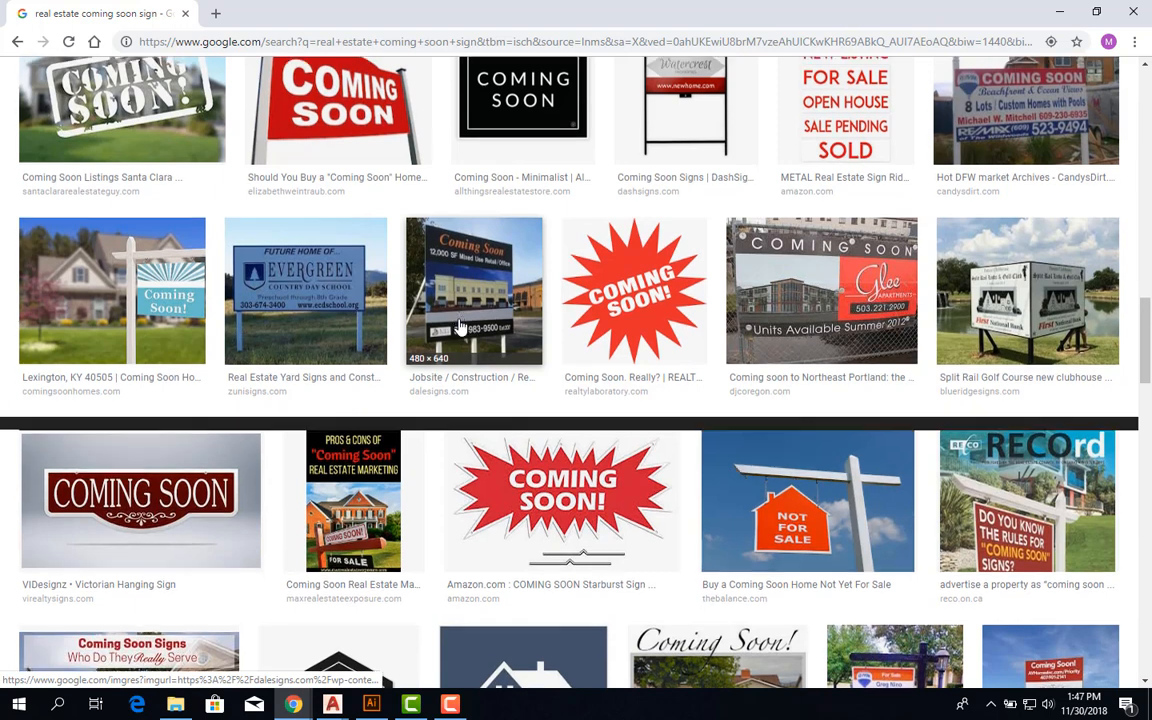
# Compare the layouts of the 12,000 SF mixed-use retail/office, Thousand Oaks Marketplace and Woodbury Condominiums coming-soon signs.
pyautogui.click(460, 328)
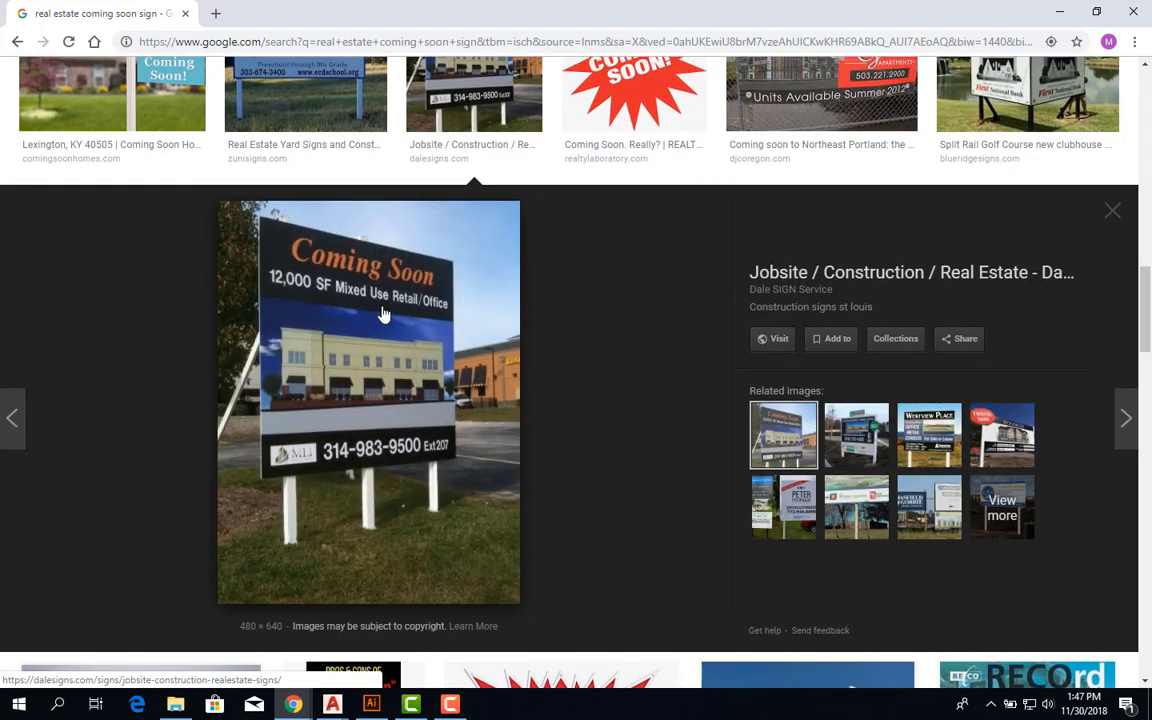
pyautogui.click(760, 431)
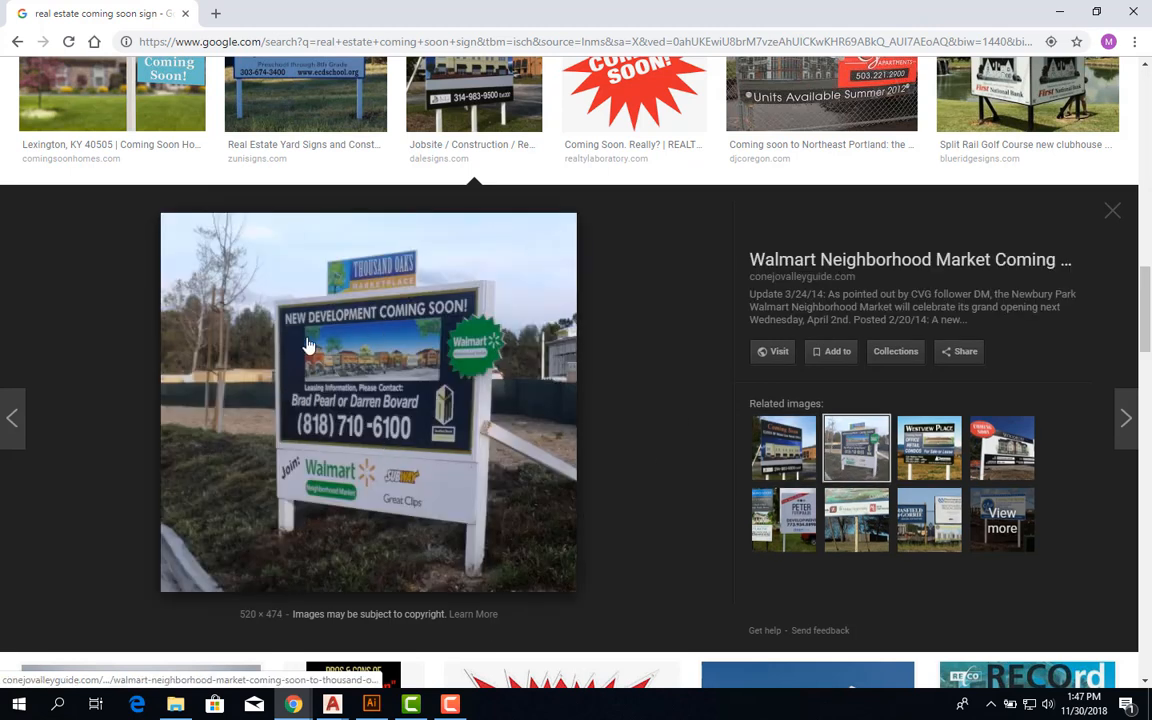
pyautogui.click(765, 435)
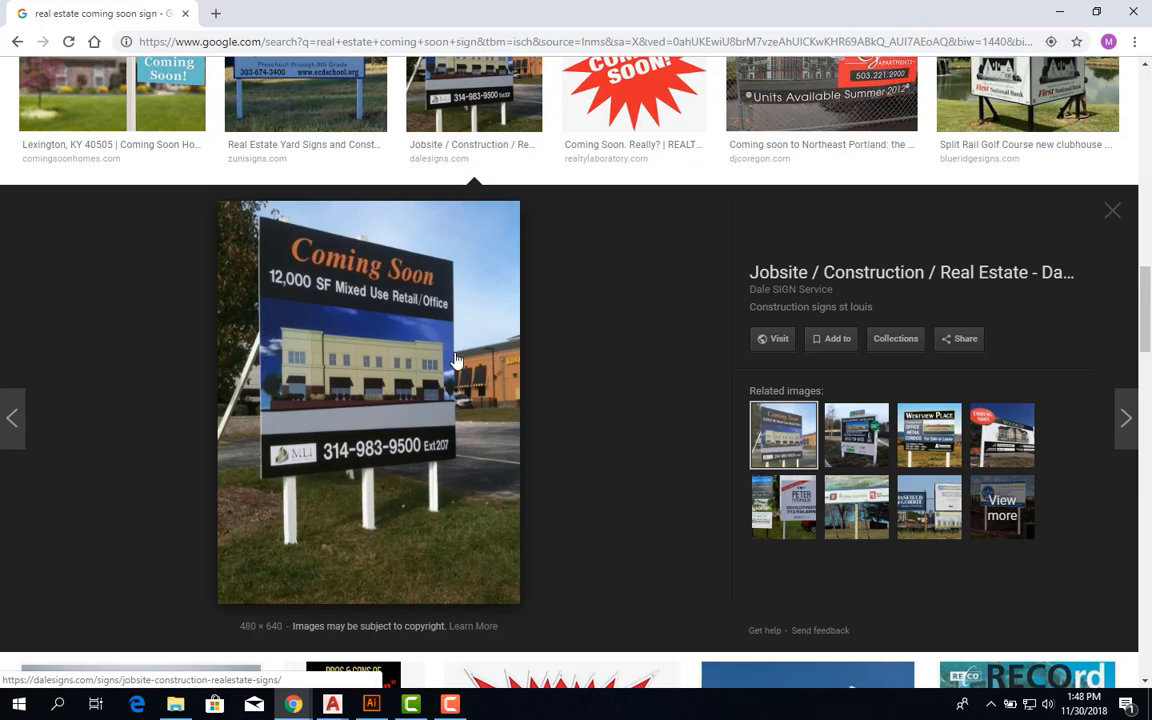
pyautogui.click(852, 435)
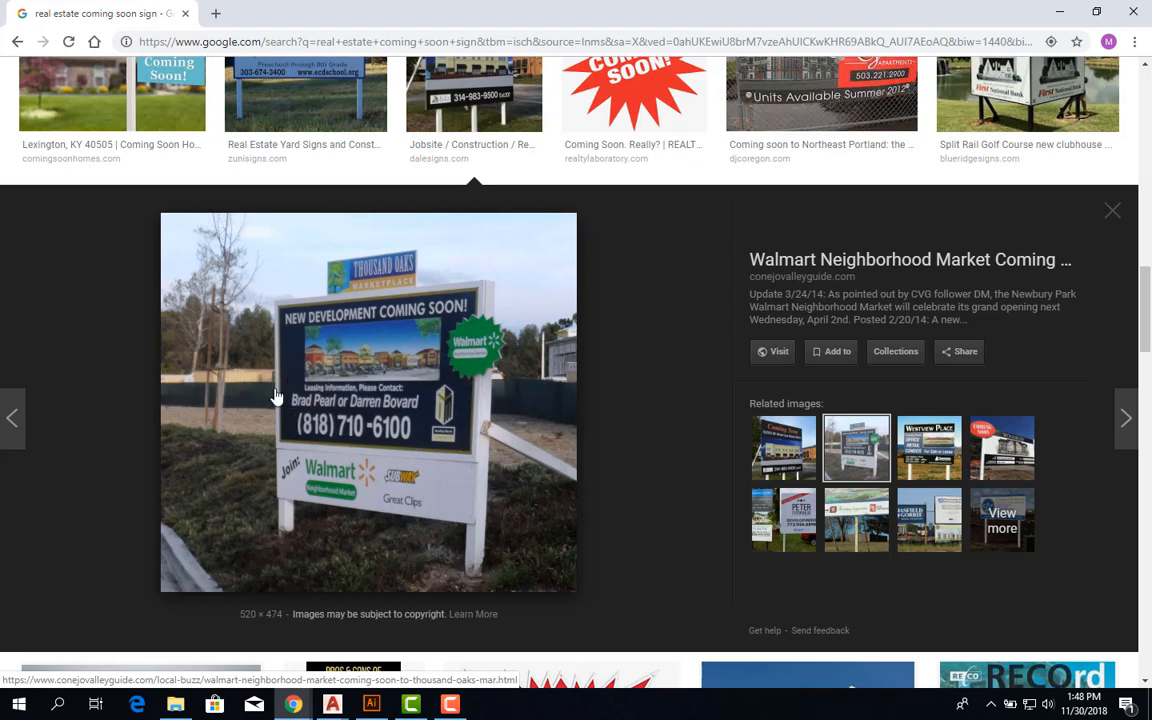
pyautogui.click(1002, 447)
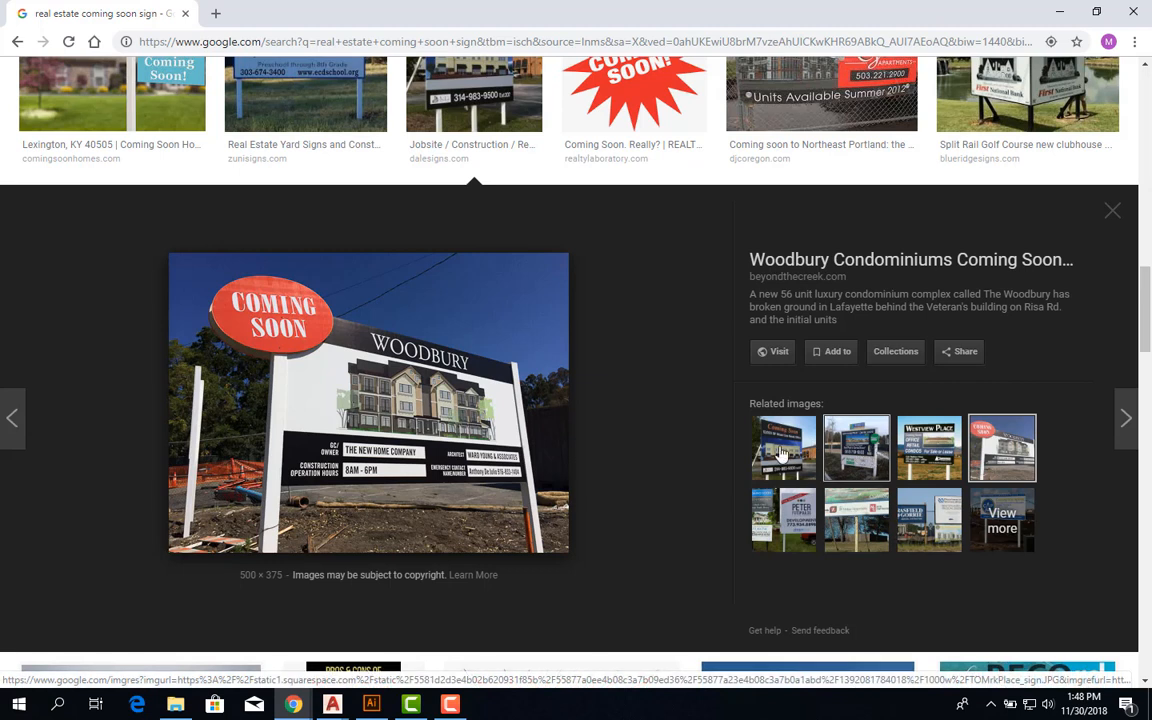
pyautogui.click(810, 537)
pyautogui.click(857, 450)
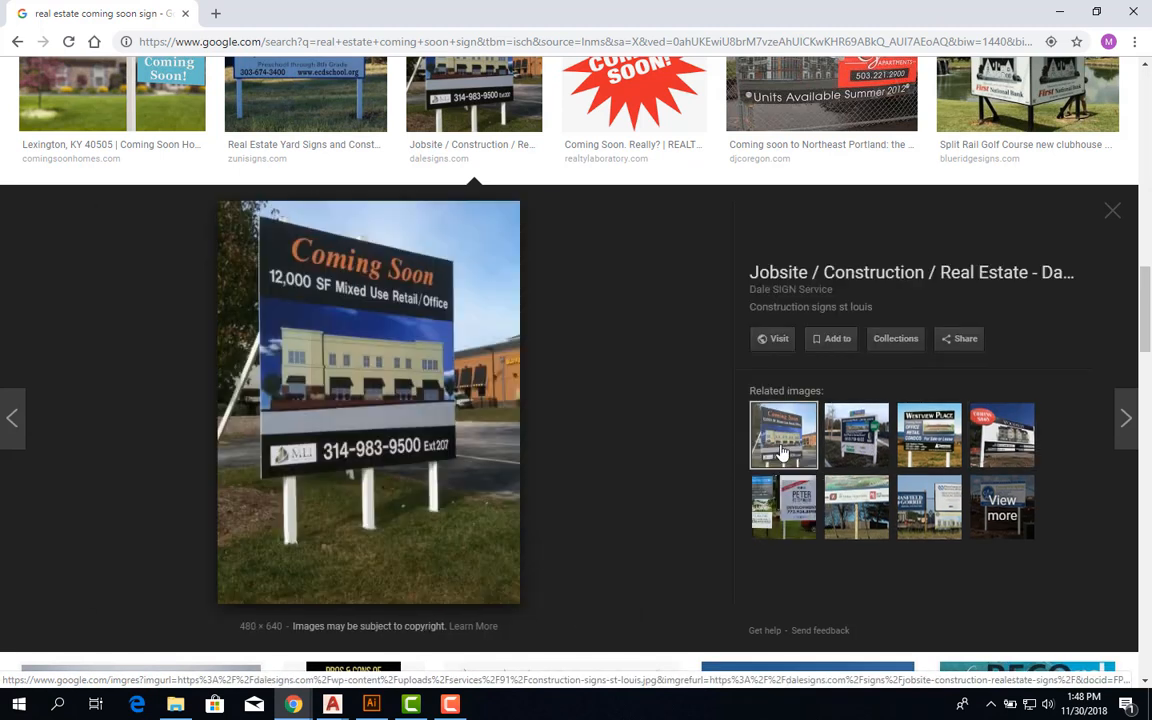
pyautogui.click(857, 450)
pyautogui.click(929, 437)
pyautogui.click(1004, 445)
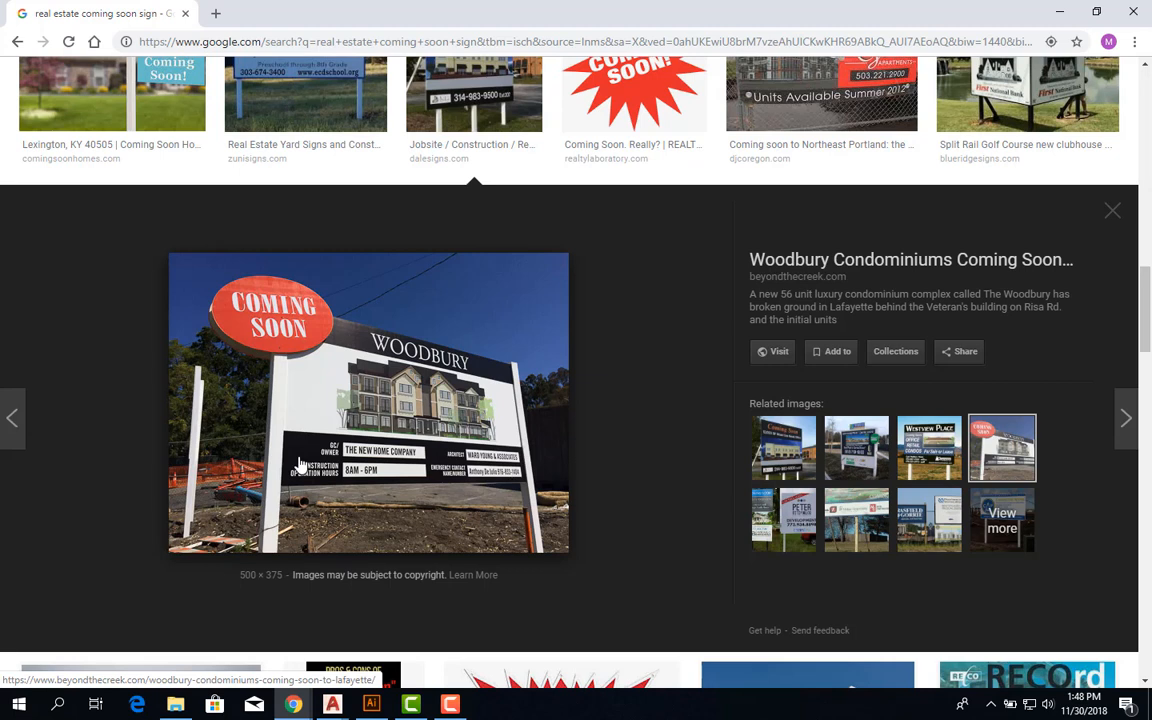
# Look through the surrounding image results, examine the Glee Apartments sign, and reopen the Woodbury Condominiums sign photo for comparison.
pyautogui.scroll(1, 697, 447)
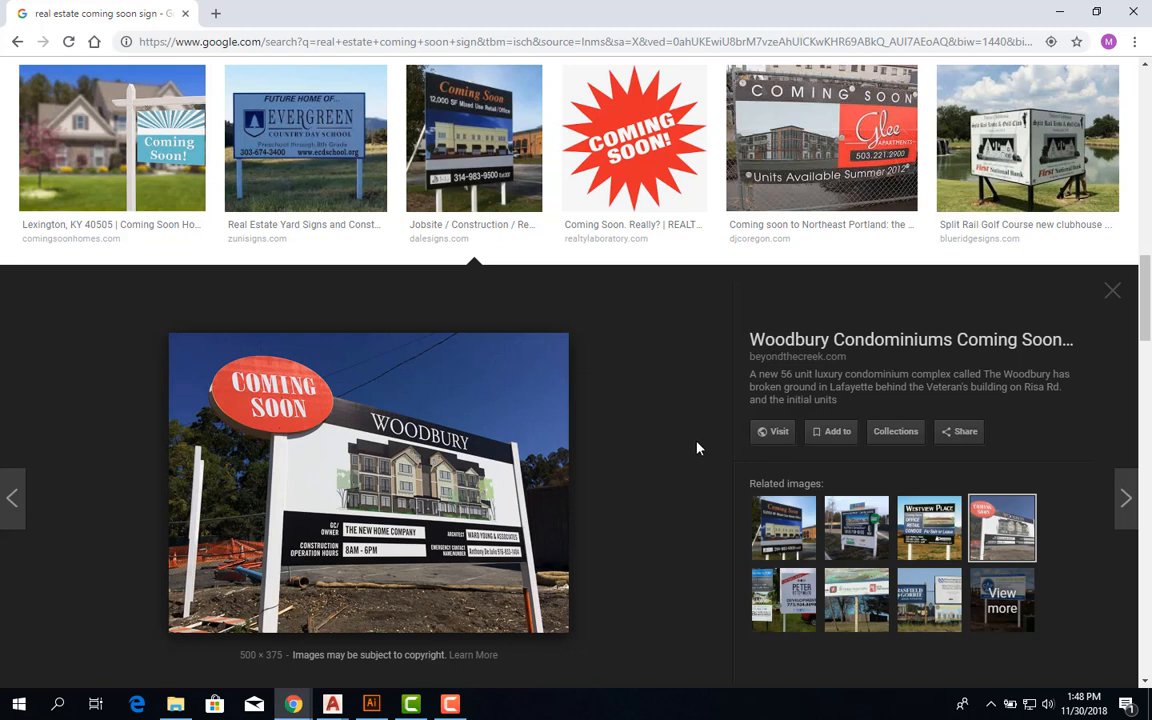
pyautogui.scroll(-2, 698, 448)
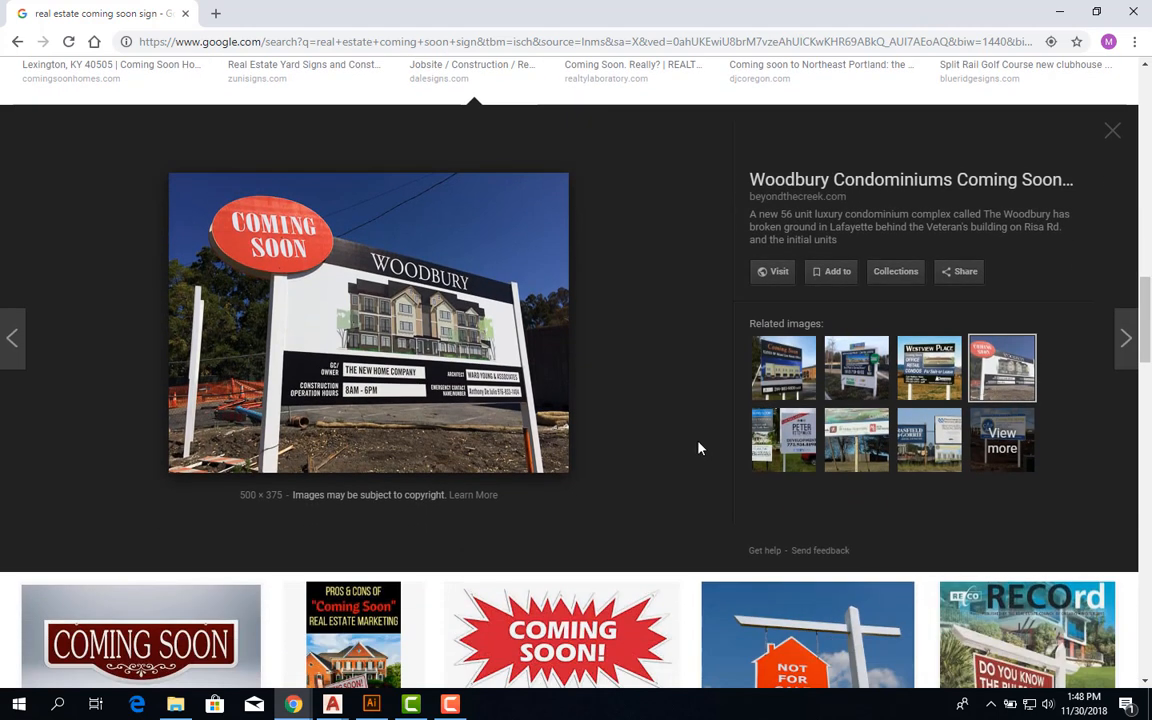
pyautogui.scroll(-1, 698, 448)
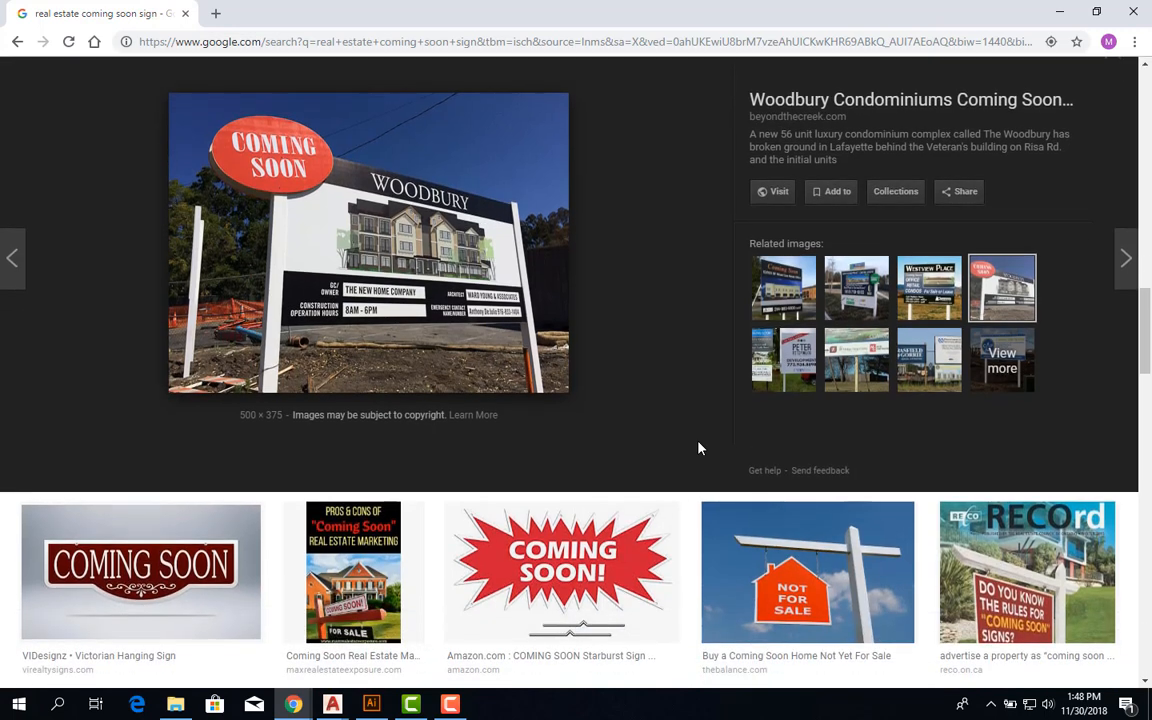
pyautogui.scroll(-3, 698, 448)
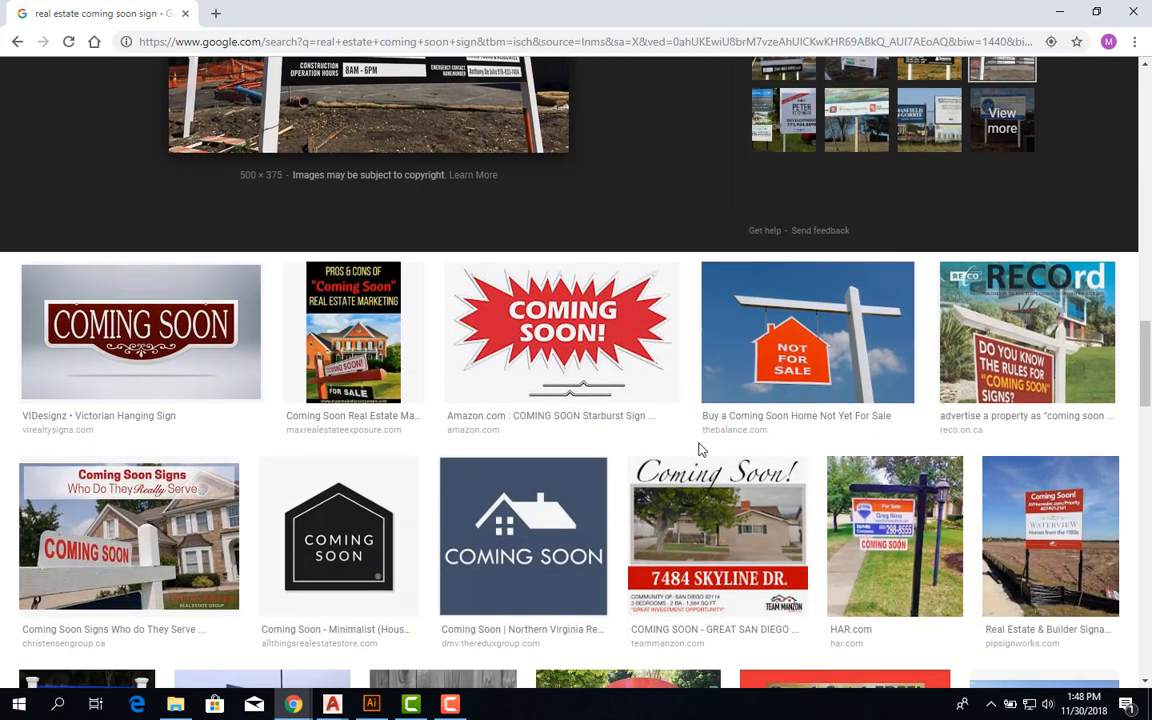
pyautogui.scroll(8, 700, 449)
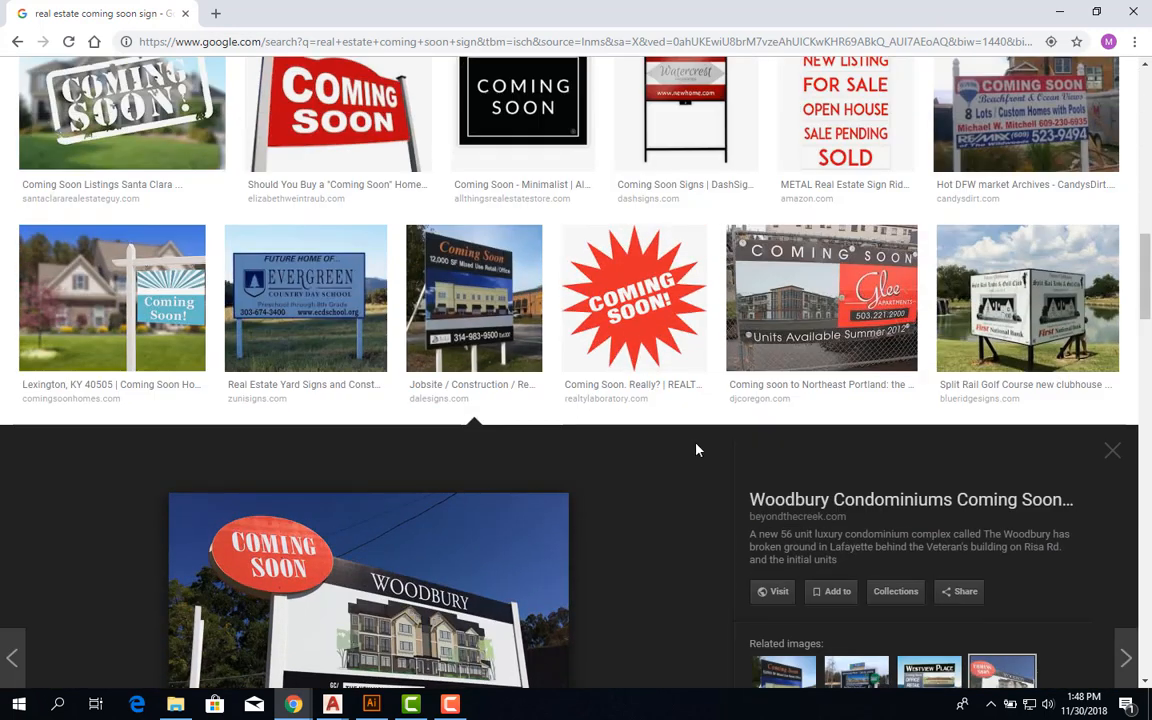
pyautogui.scroll(-1, 429, 588)
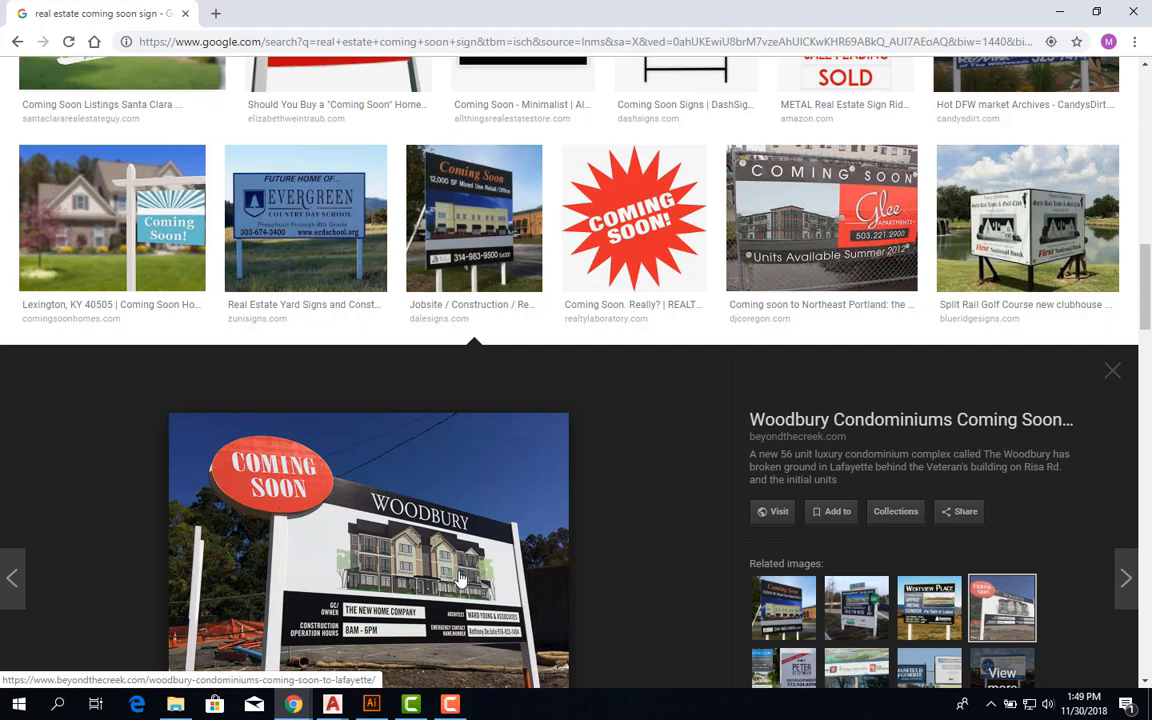
pyautogui.scroll(1, 550, 402)
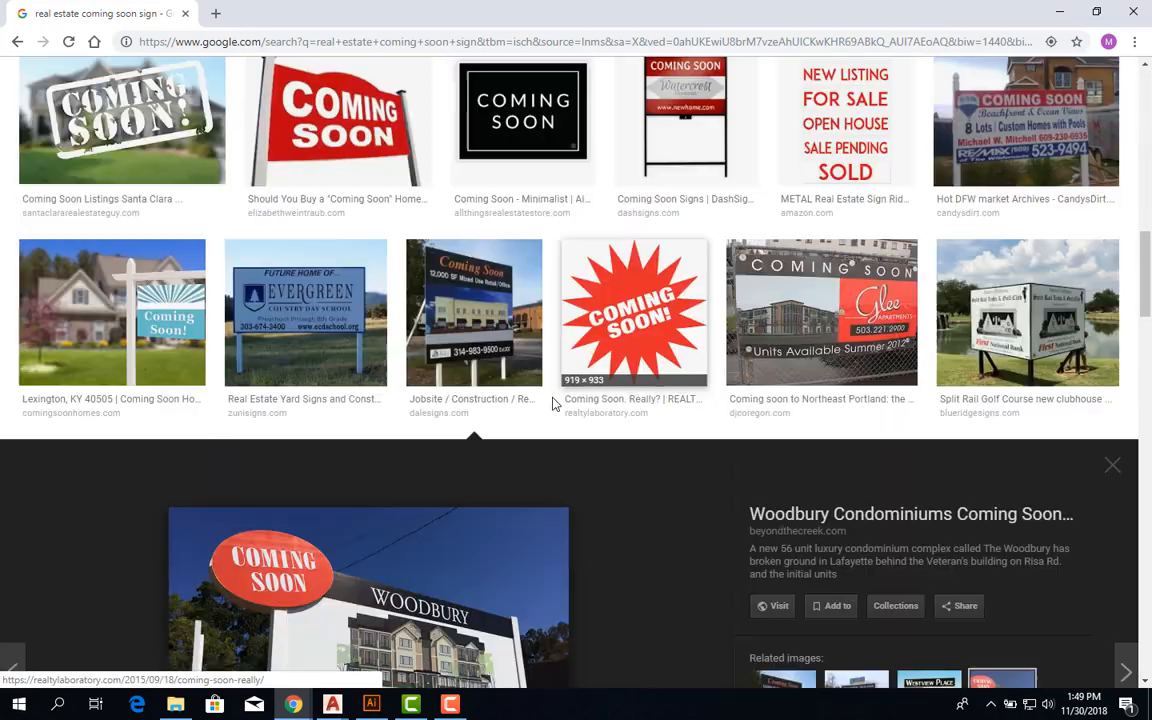
pyautogui.scroll(-1, 427, 469)
pyautogui.scroll(-1, 427, 469)
pyautogui.scroll(-1, 766, 417)
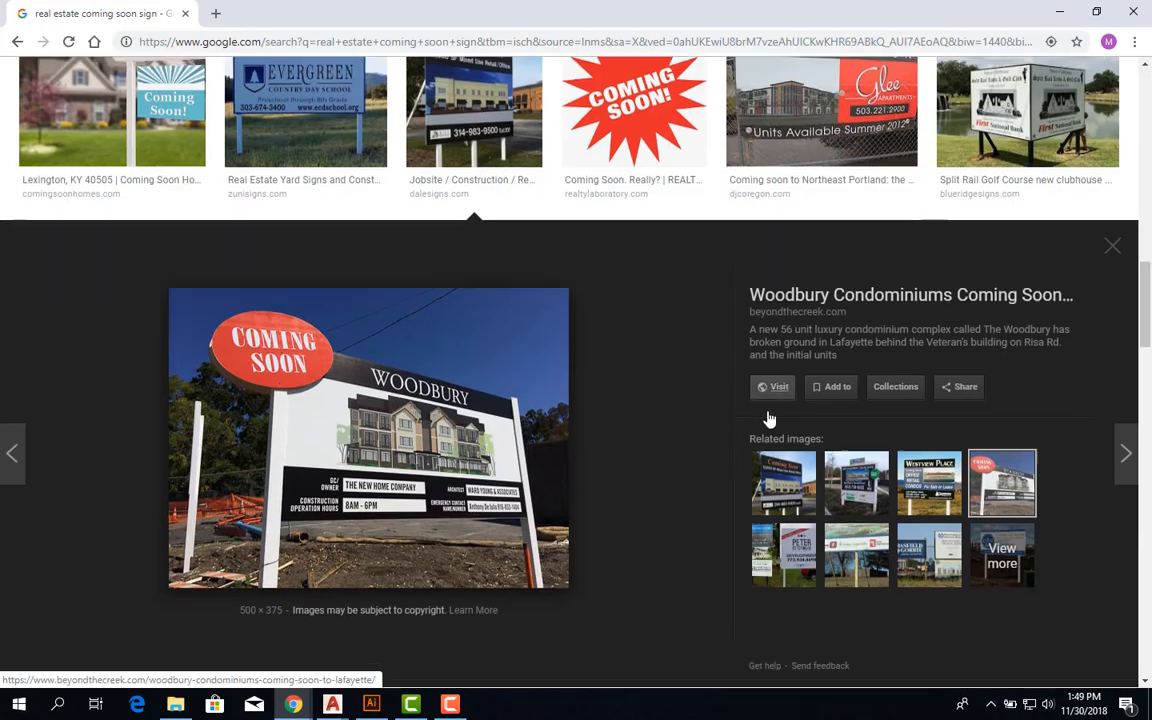
pyautogui.click(810, 82)
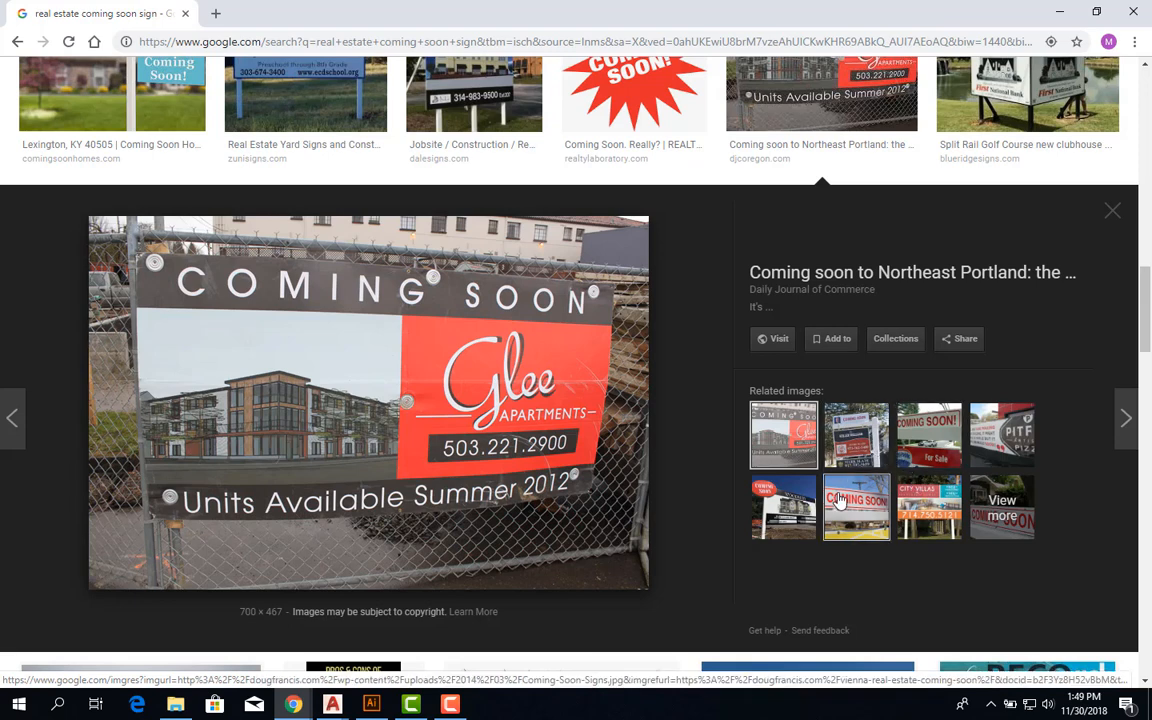
pyautogui.click(797, 505)
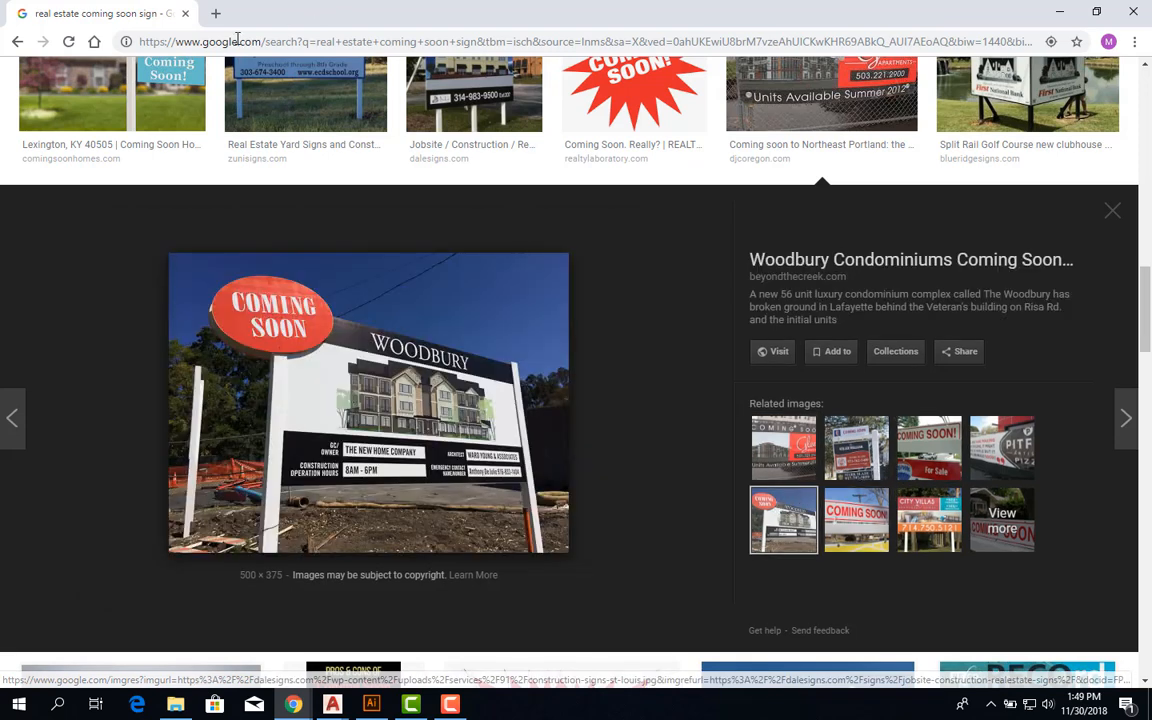
# Switch to Illustrator and show all hidden layers from floor plan down to background, checking the plan beneath the elevation.
pyautogui.hotkey('alt', 'Tab')
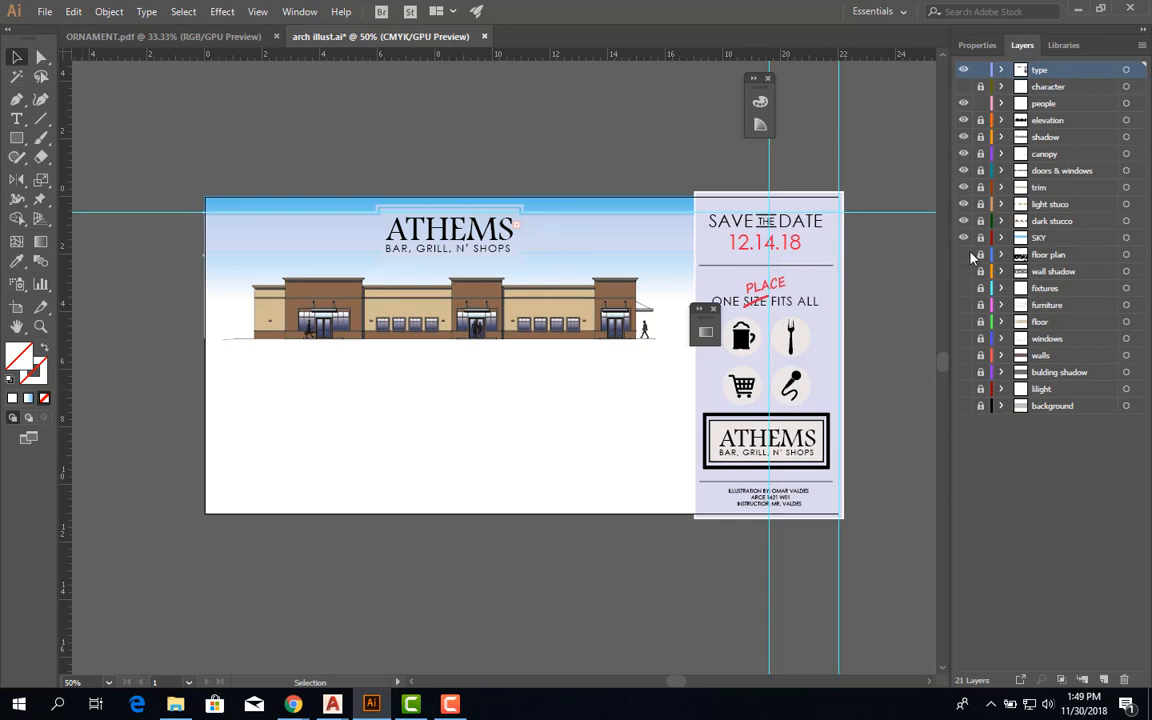
pyautogui.moveTo(966, 256); pyautogui.dragTo(963, 425)
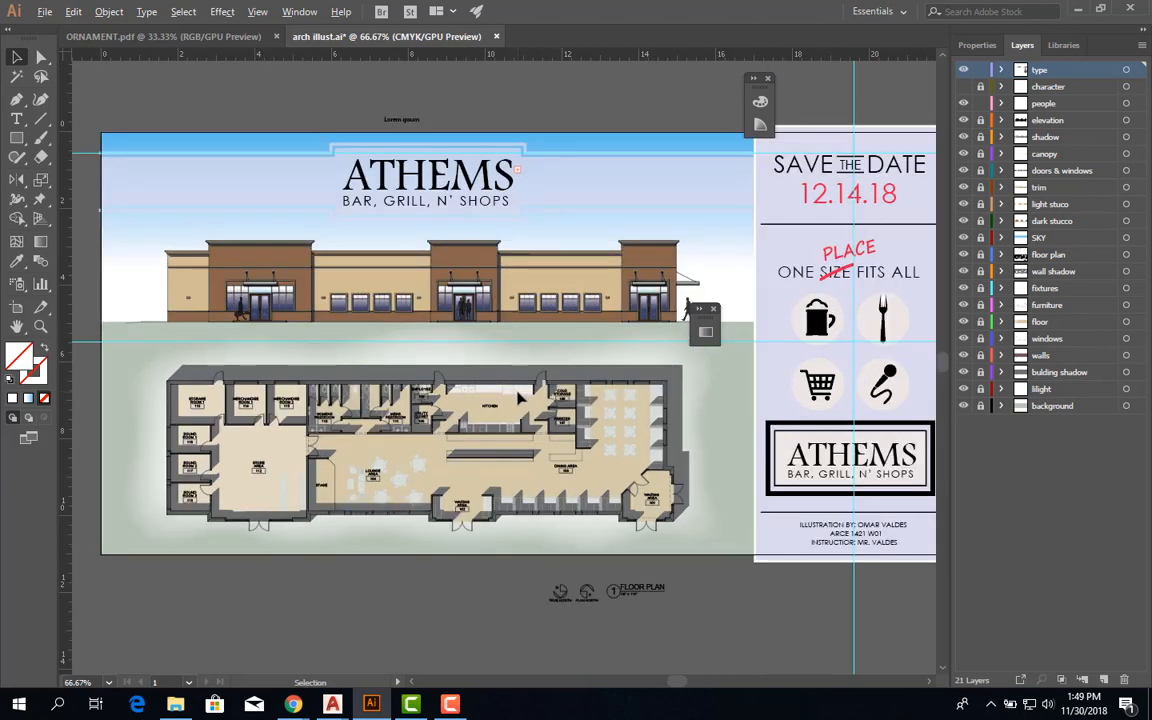
pyautogui.hotkey('ctrl', '1')
pyautogui.moveTo(656, 420); pyautogui.dragTo(690, 444)
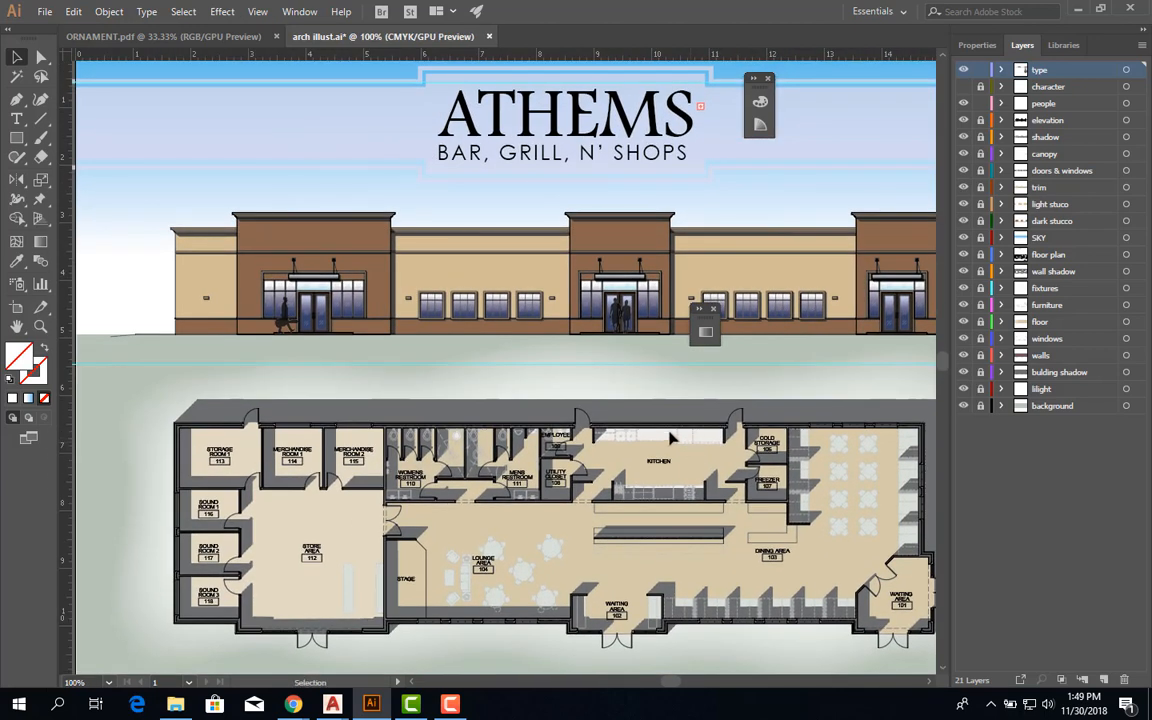
pyautogui.hotkey('ctrl', '-')
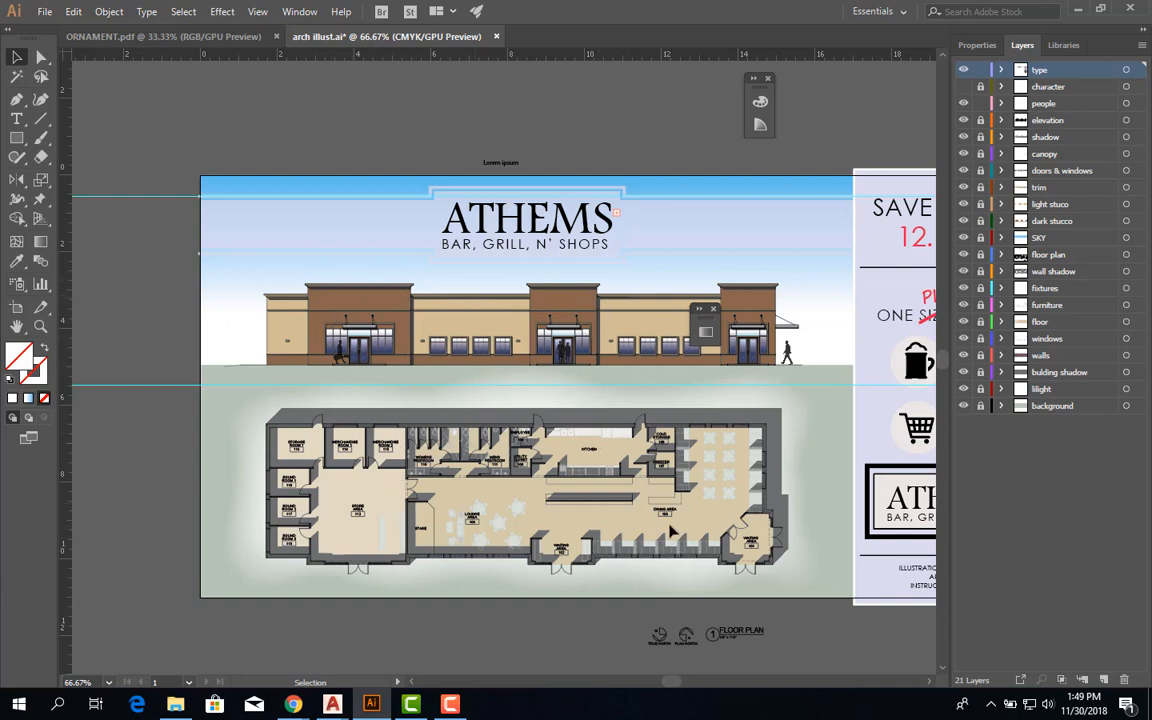
# Examine the save-the-date panel's icons, framed ATHEMS logo and credits, and review how the panel relates to the title, elevation and floor plan.
pyautogui.moveTo(652, 439); pyautogui.dragTo(518, 474)
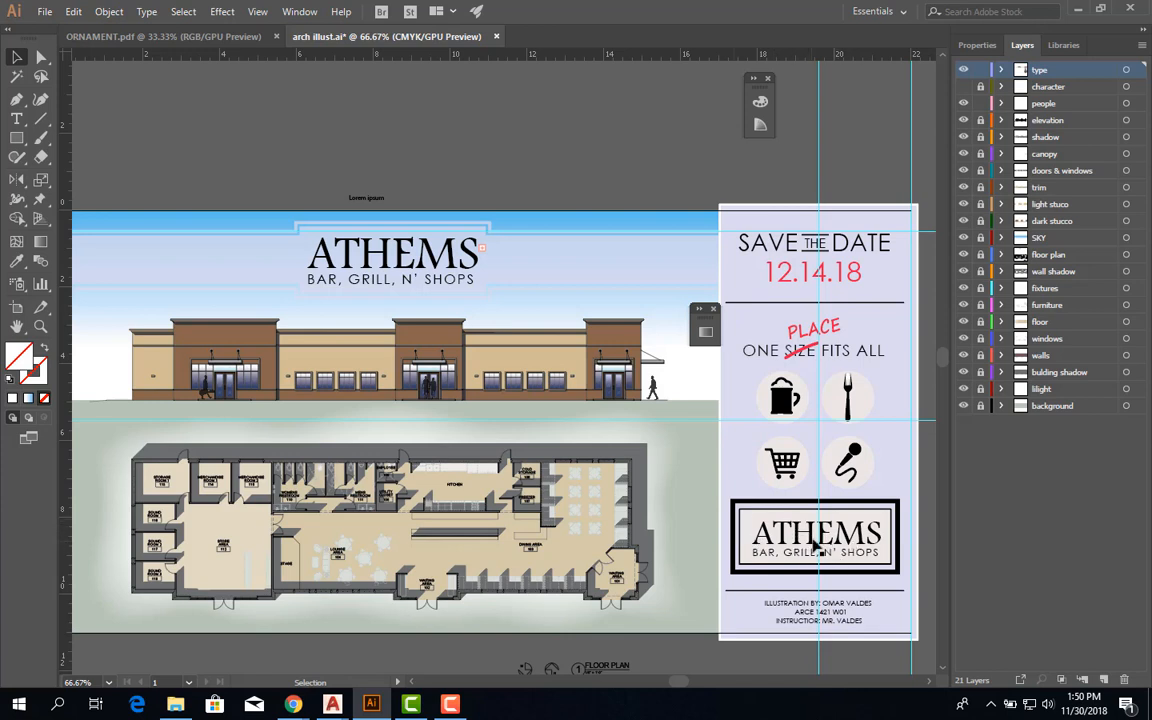
pyautogui.scroll(2, 818, 545)
pyautogui.scroll(-1, 545, 519)
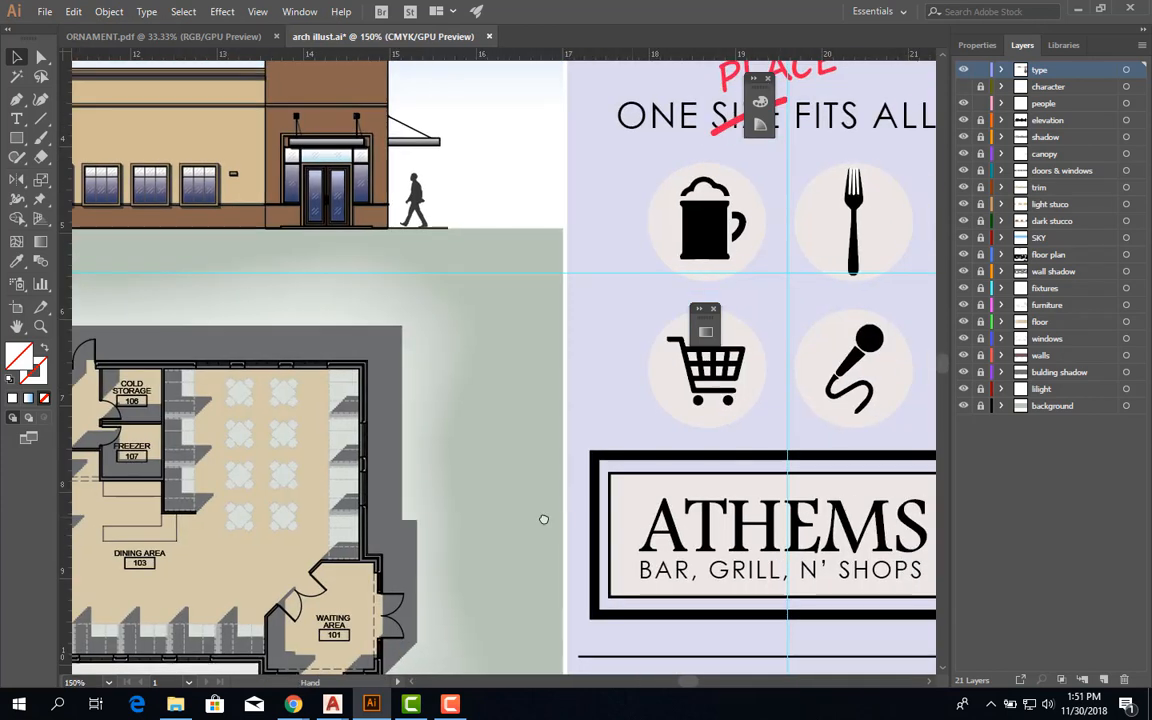
pyautogui.click(430, 476)
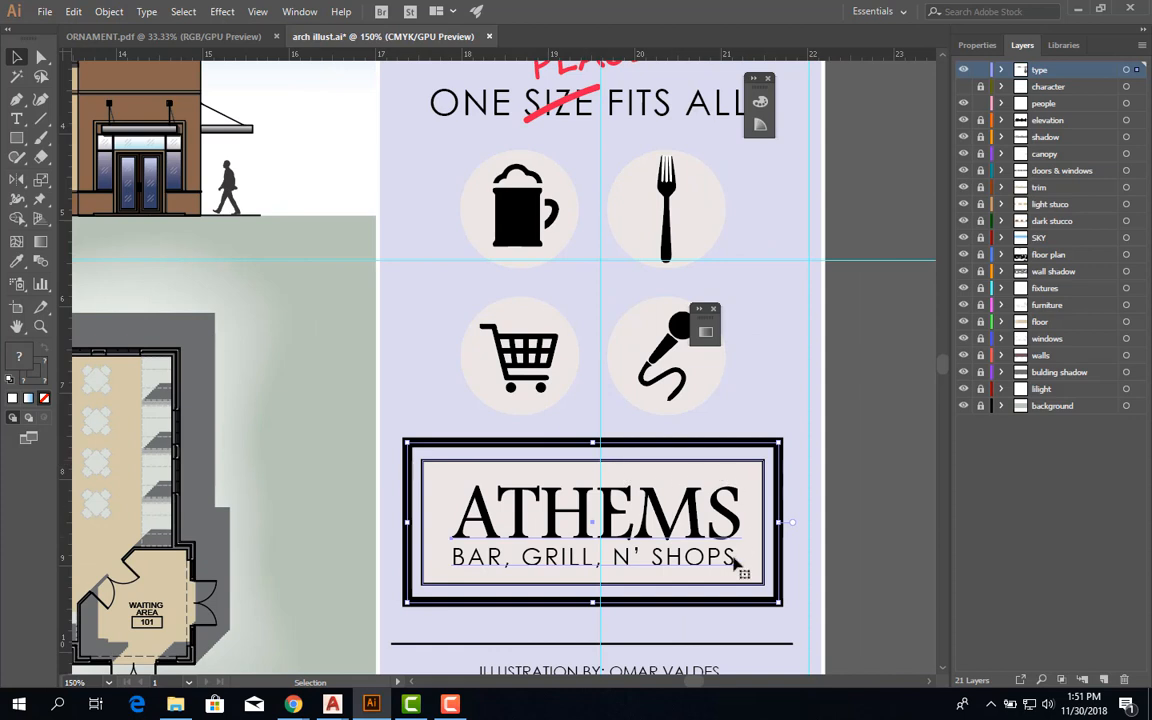
pyautogui.click(810, 478)
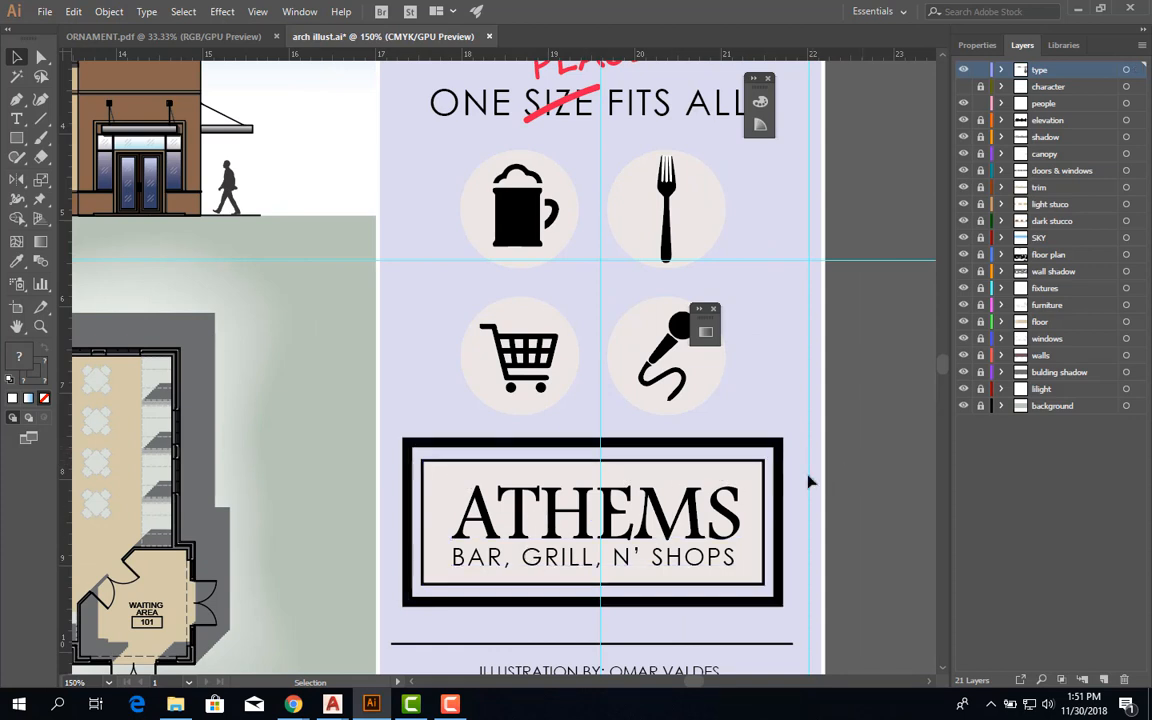
pyautogui.scroll(-1, 725, 494)
pyautogui.scroll(-1, 697, 492)
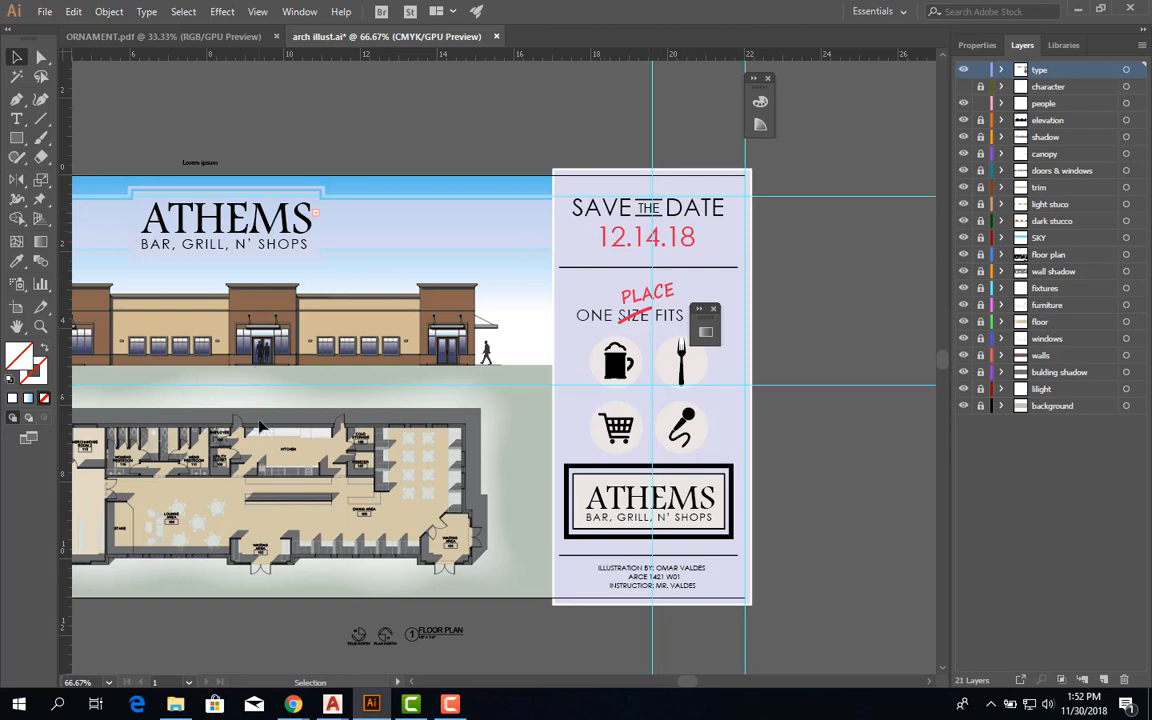
pyautogui.hscroll(-4, 220, 375)
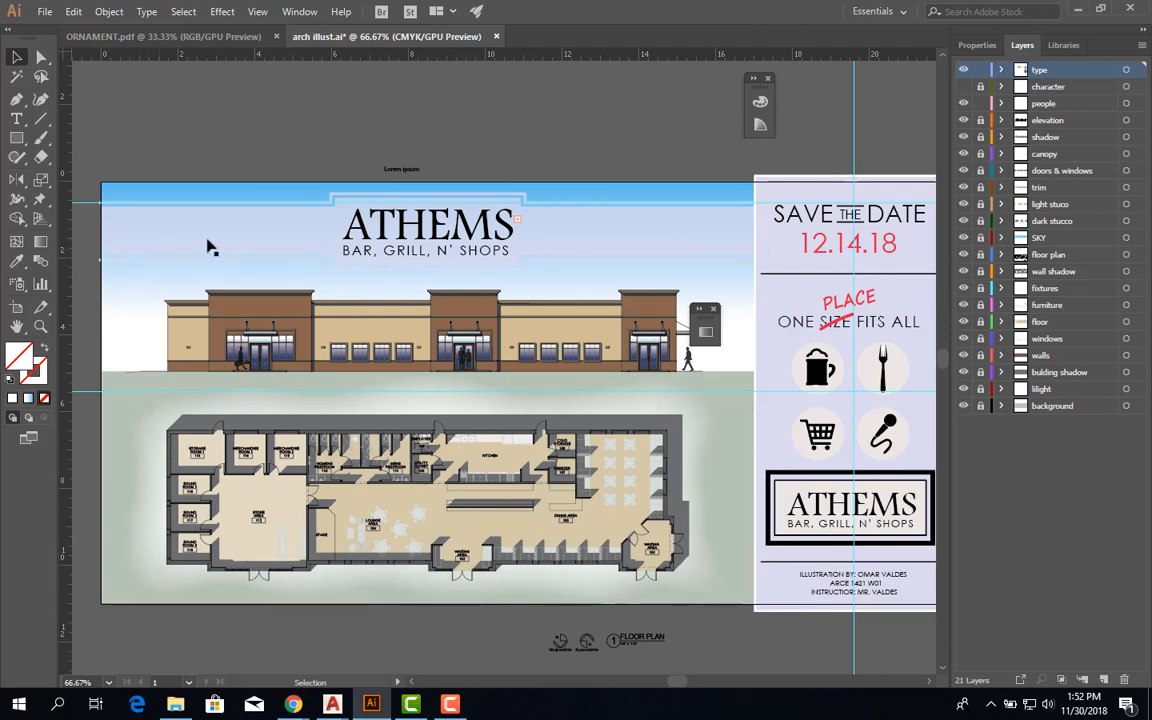
pyautogui.press('space')
pyautogui.moveTo(494, 273); pyautogui.dragTo(192, 267)
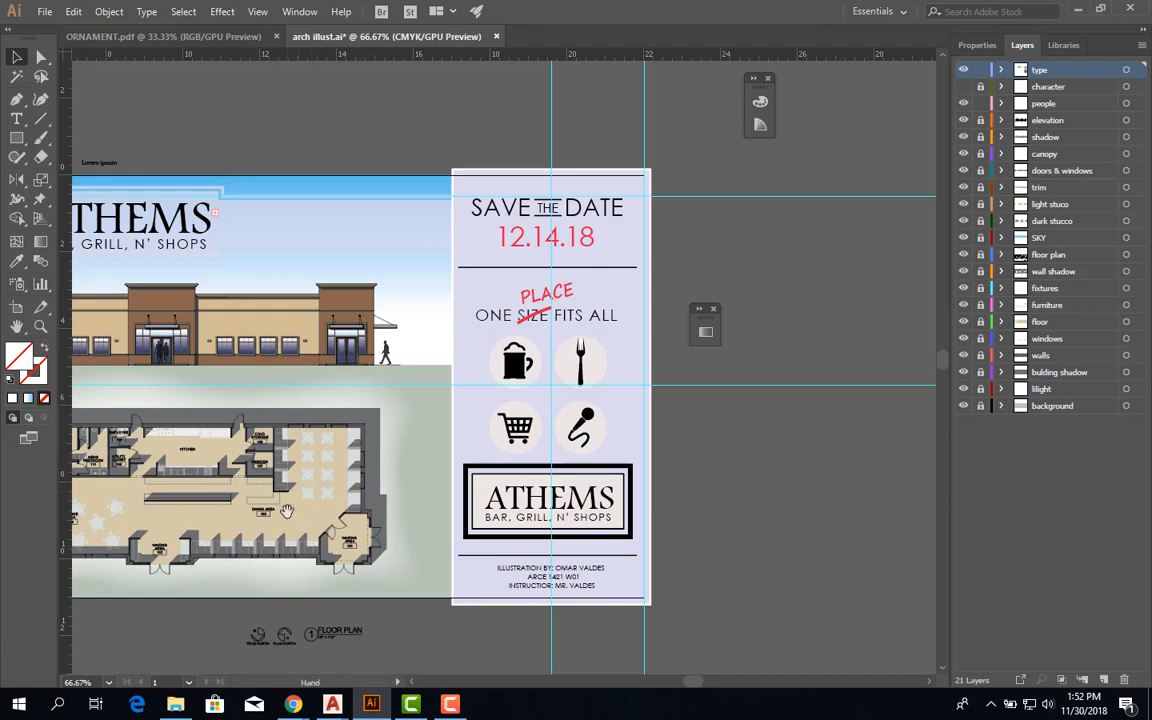
pyautogui.hscroll(-5, 314, 519)
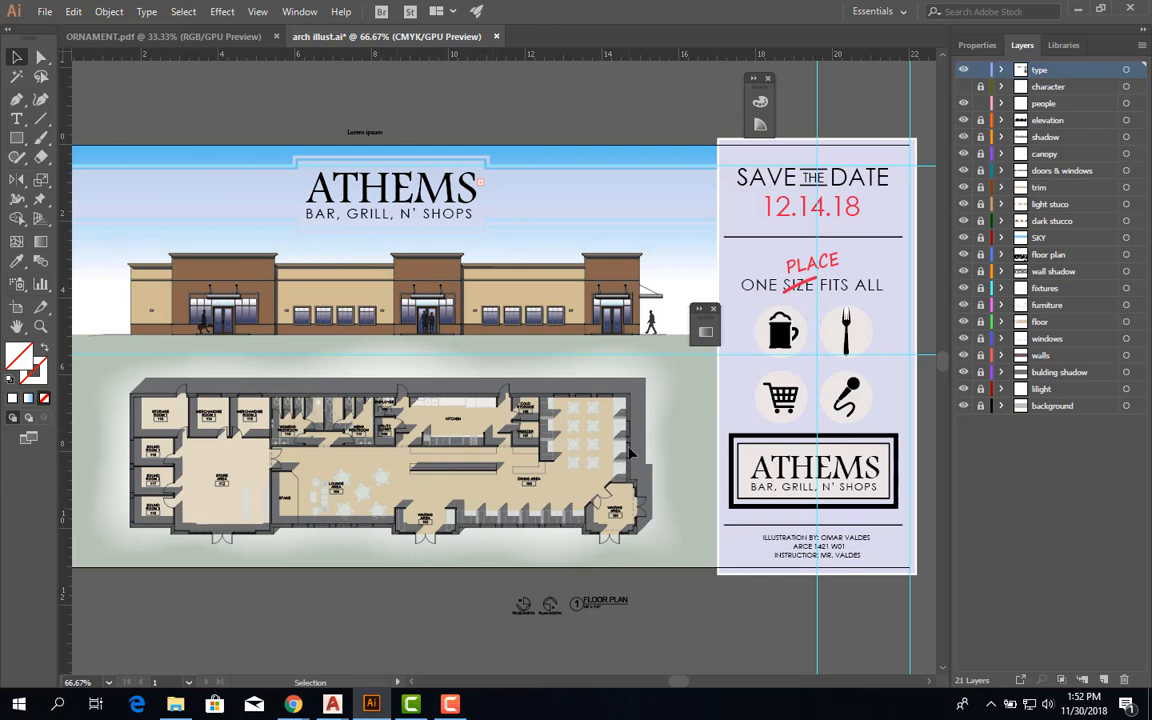
pyautogui.moveTo(585, 405); pyautogui.dragTo(396, 402)
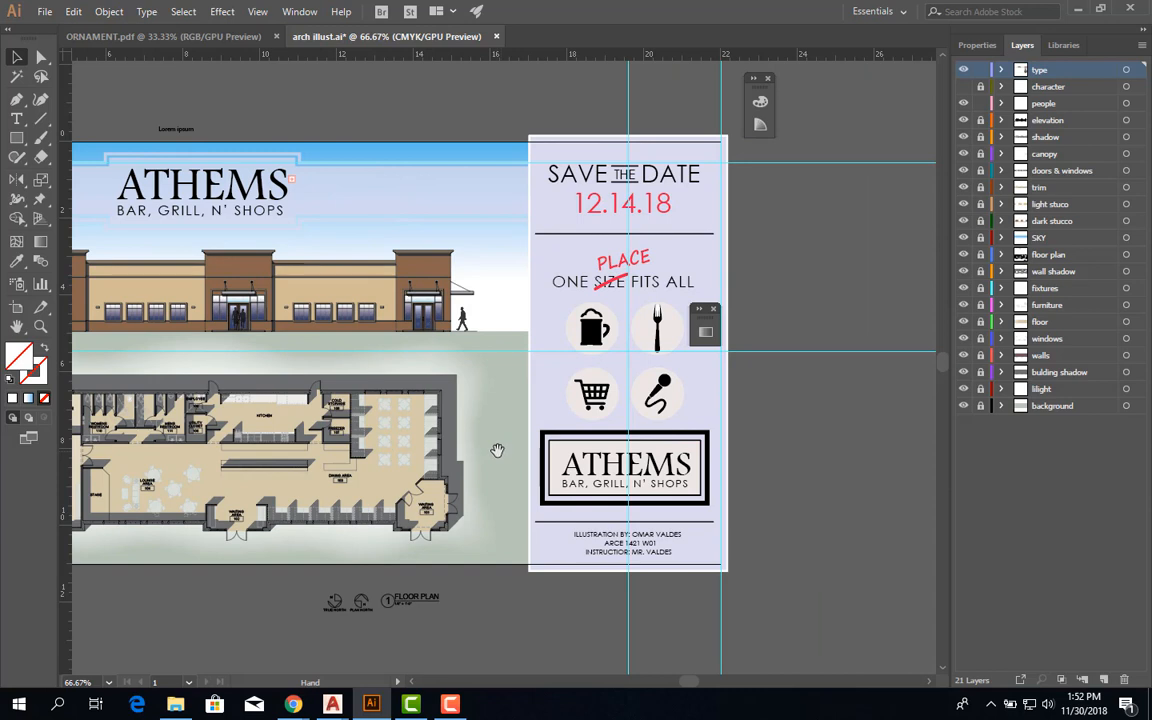
pyautogui.moveTo(497, 450); pyautogui.dragTo(457, 471)
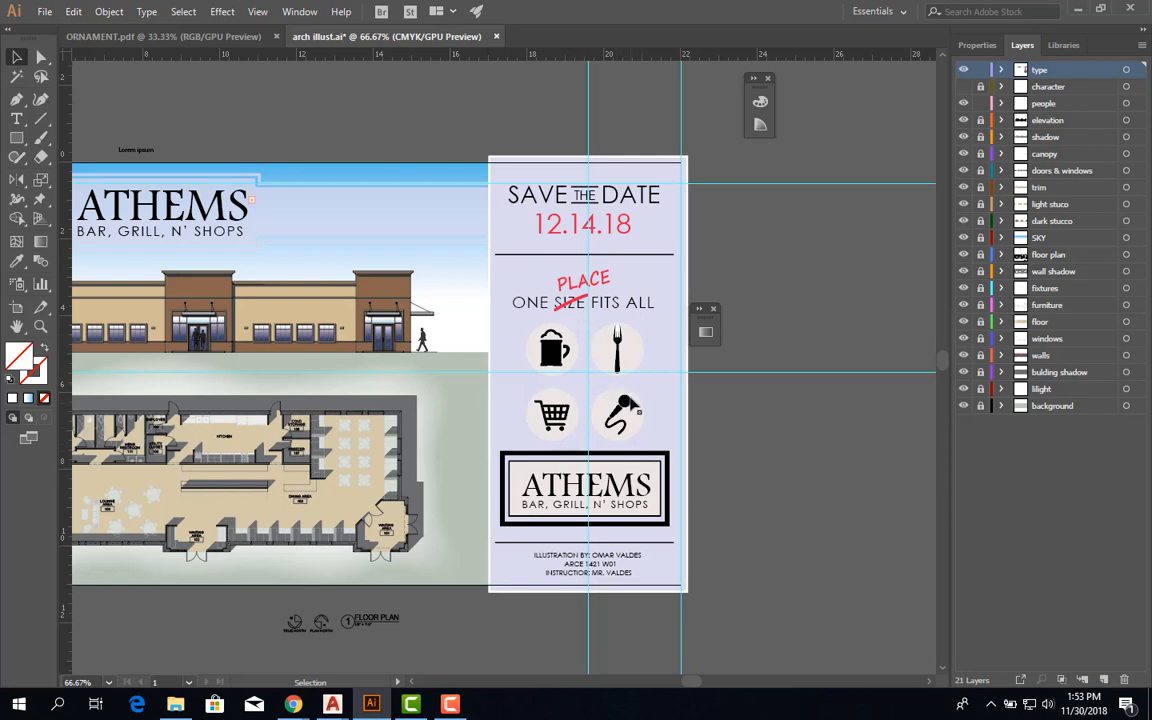
# Examine the mug and fork icons closely, and review how the tagline, icons, framed logo and credits are spaced in the save-the-date panel.
pyautogui.scroll(1, 584, 375)
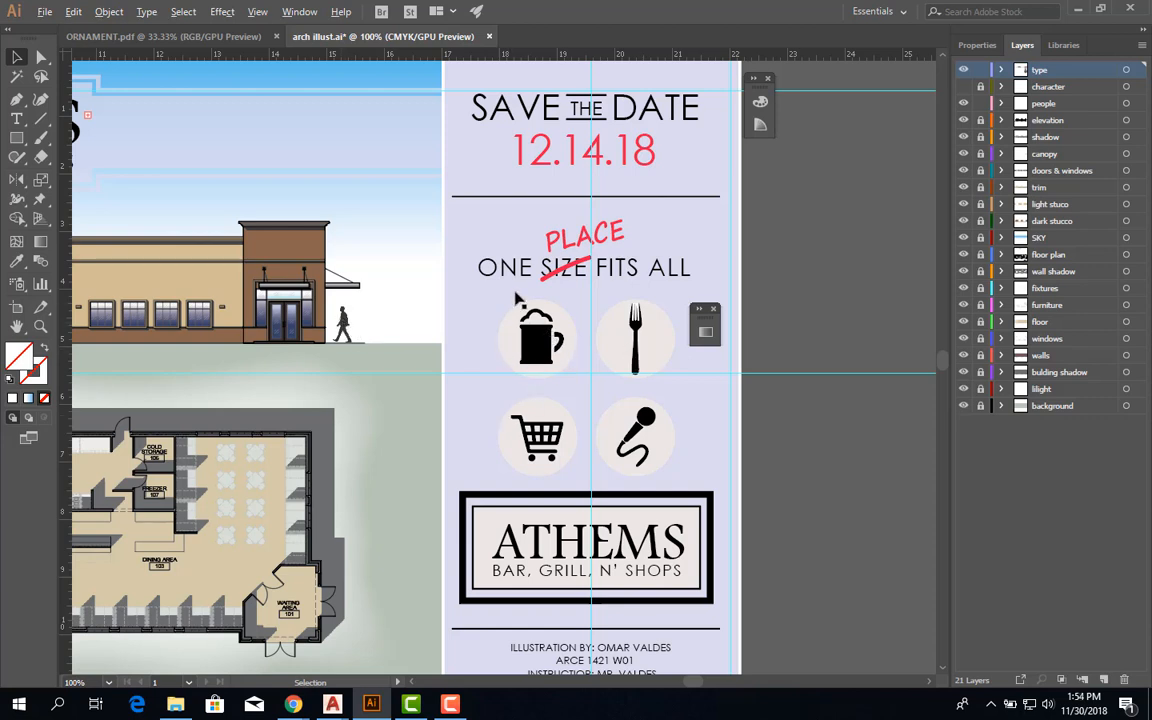
pyautogui.scroll(10, 518, 298)
pyautogui.scroll(-9, 578, 368)
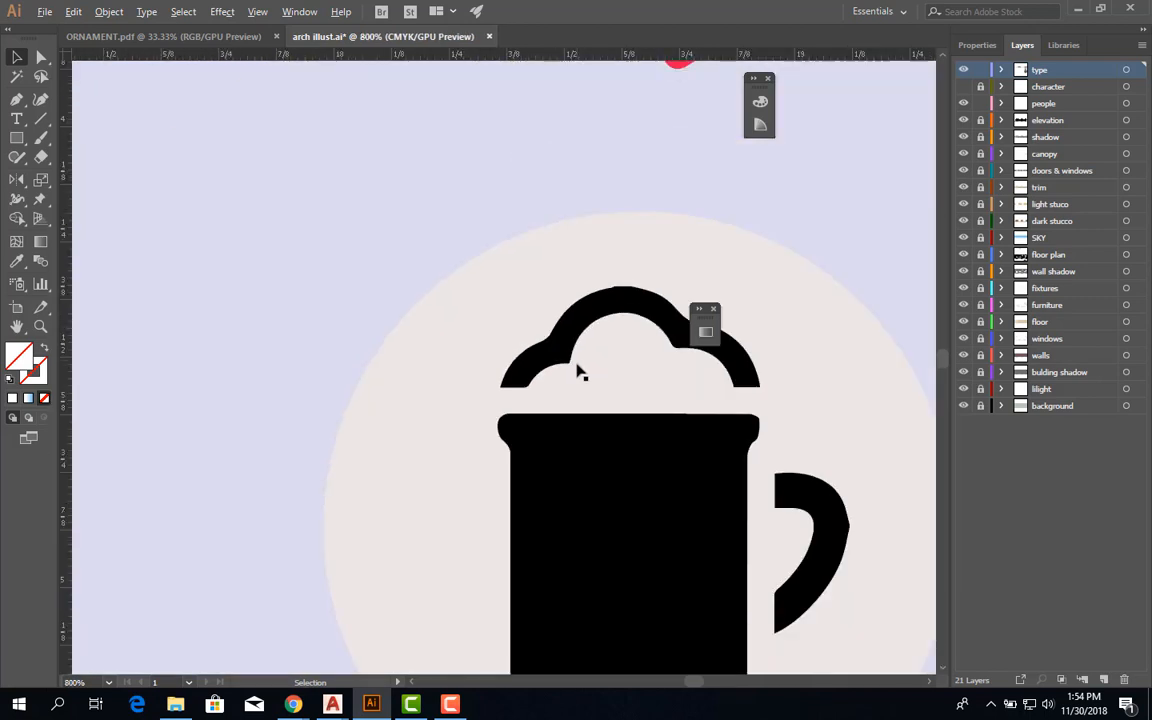
pyautogui.scroll(5, 703, 402)
pyautogui.scroll(3, 703, 402)
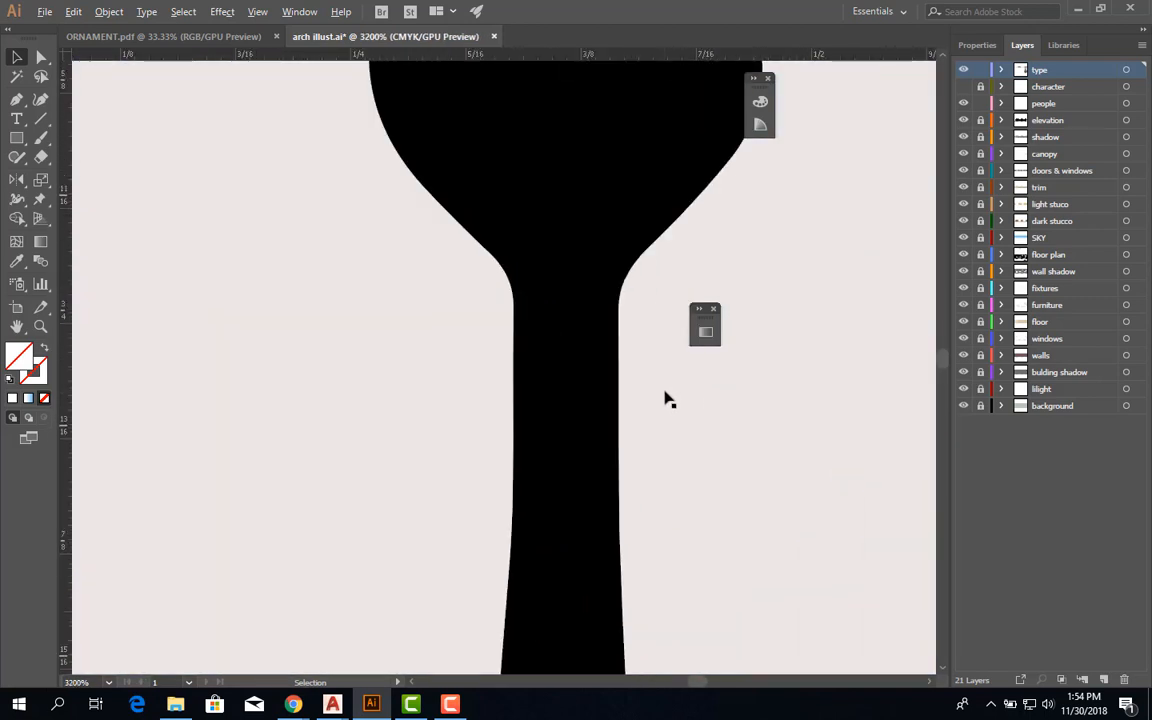
pyautogui.scroll(-1, 666, 398)
pyautogui.scroll(-8, 666, 398)
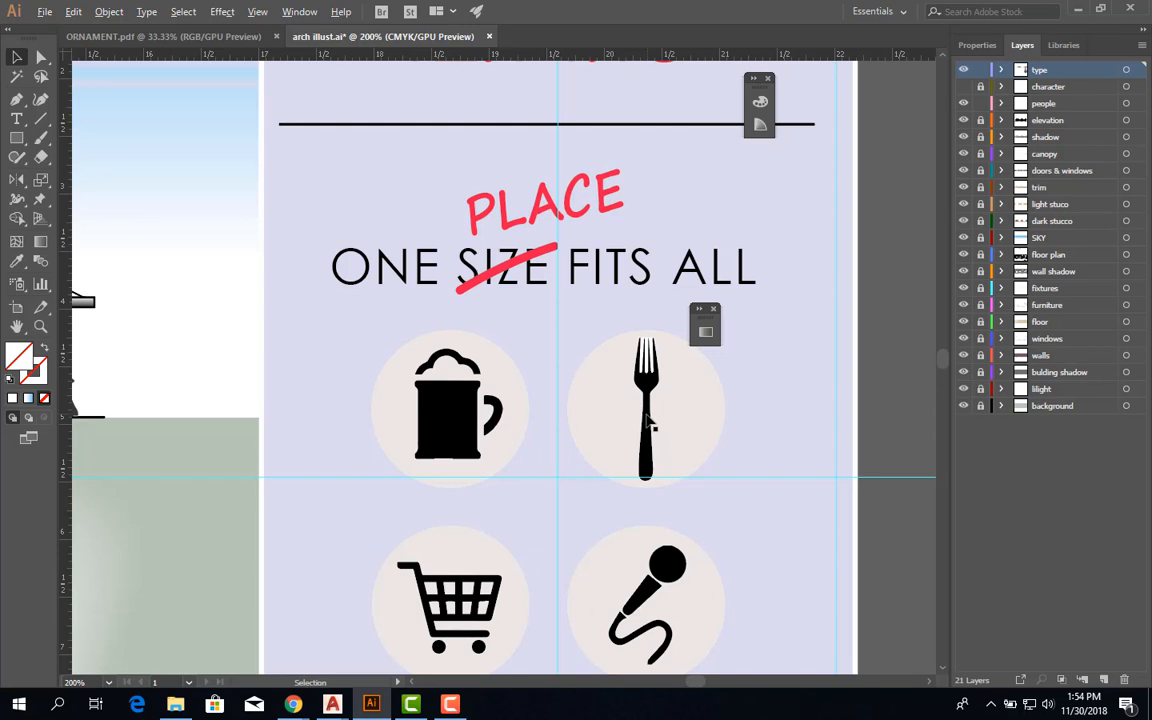
pyautogui.scroll(-2, 617, 440)
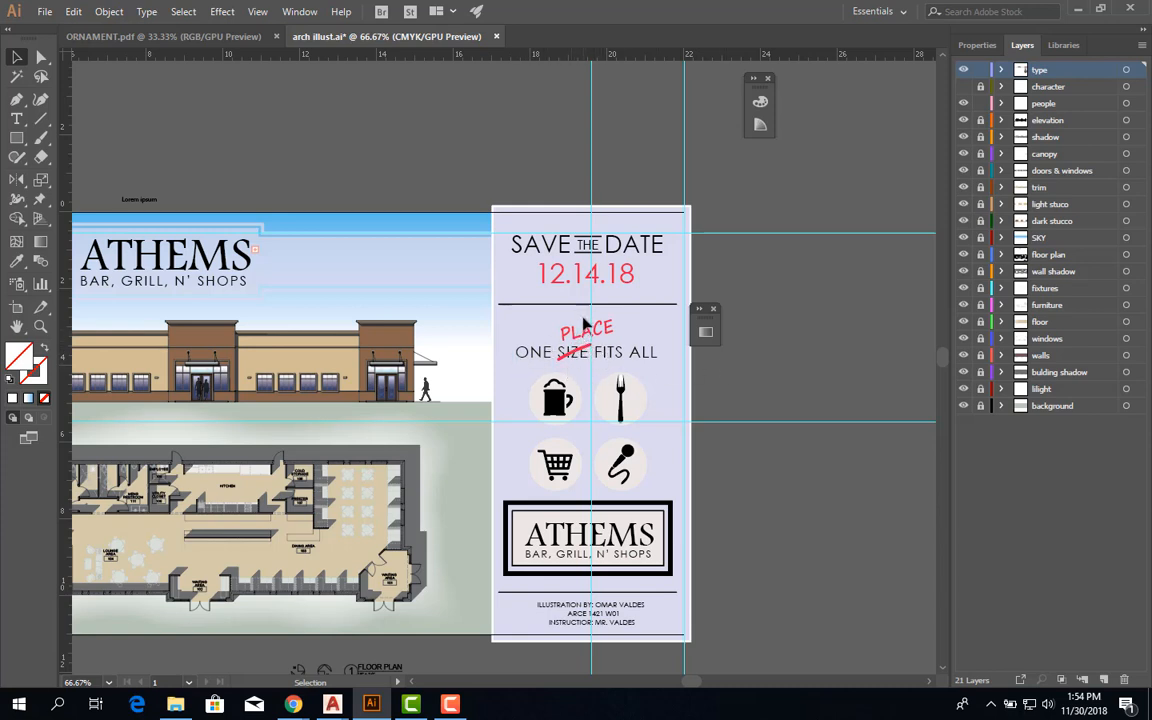
pyautogui.scroll(-1, 586, 322)
pyautogui.scroll(-5, 586, 318)
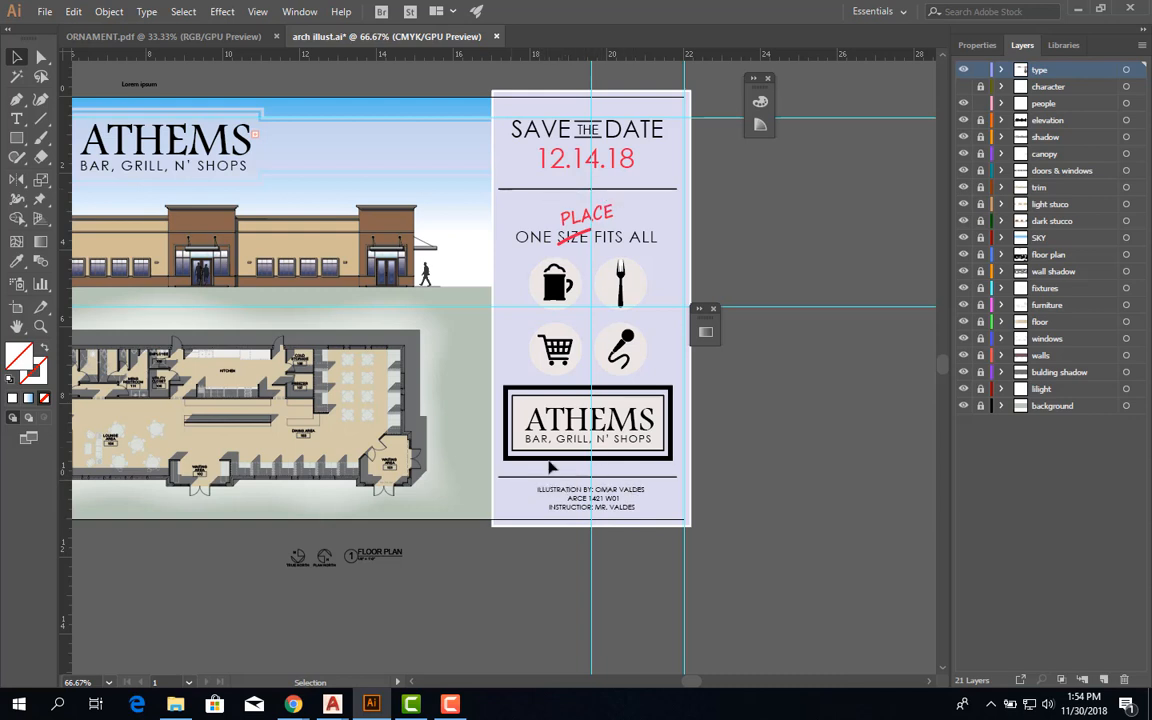
# Hide both horizontal divider lines in the save-the-date panel to judge the layout without them, and show them again.
pyautogui.click(554, 192)
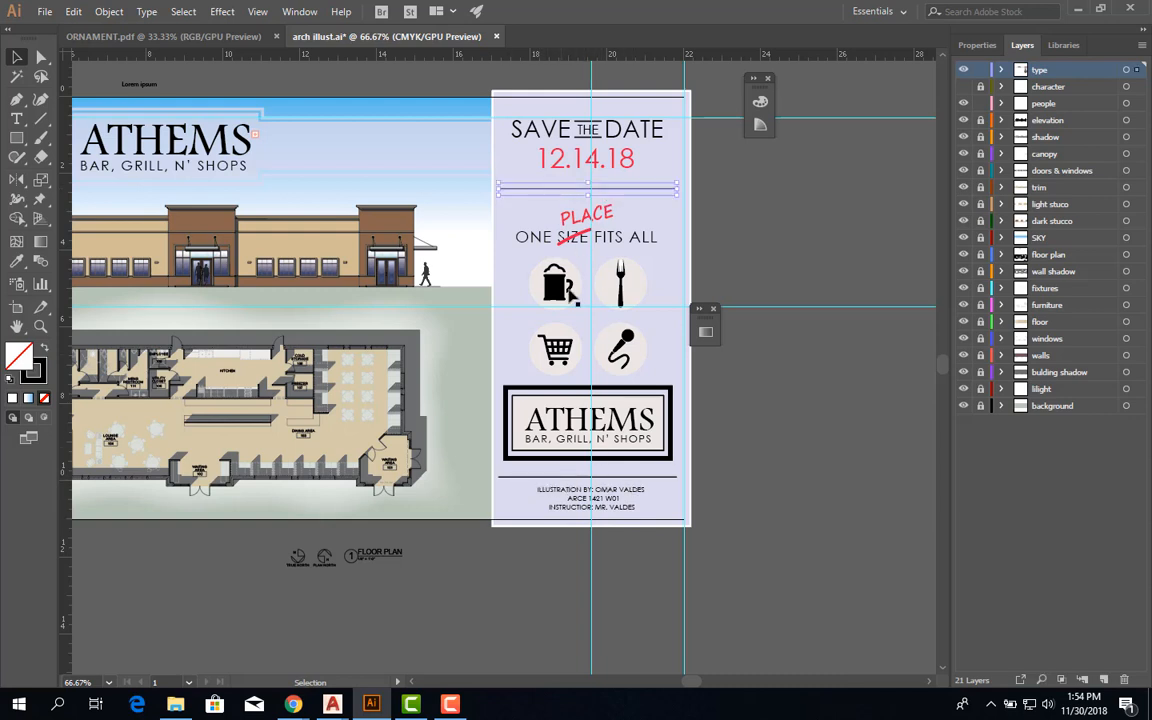
pyautogui.click(570, 479)
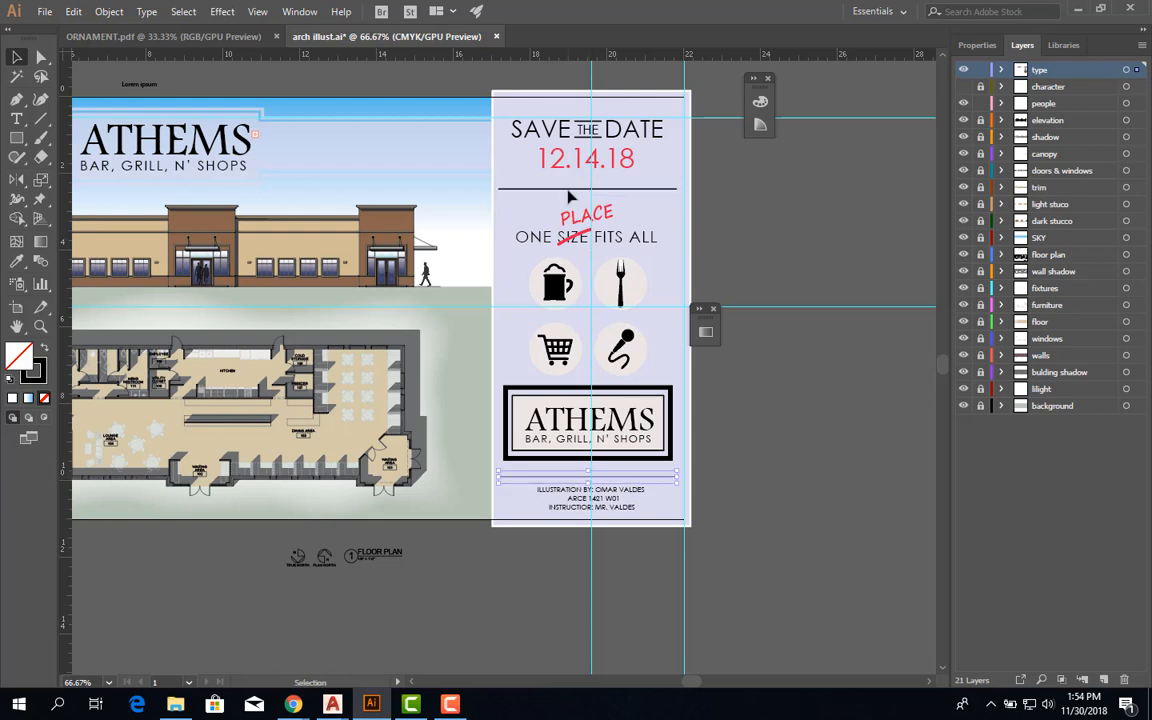
pyautogui.click(563, 190)
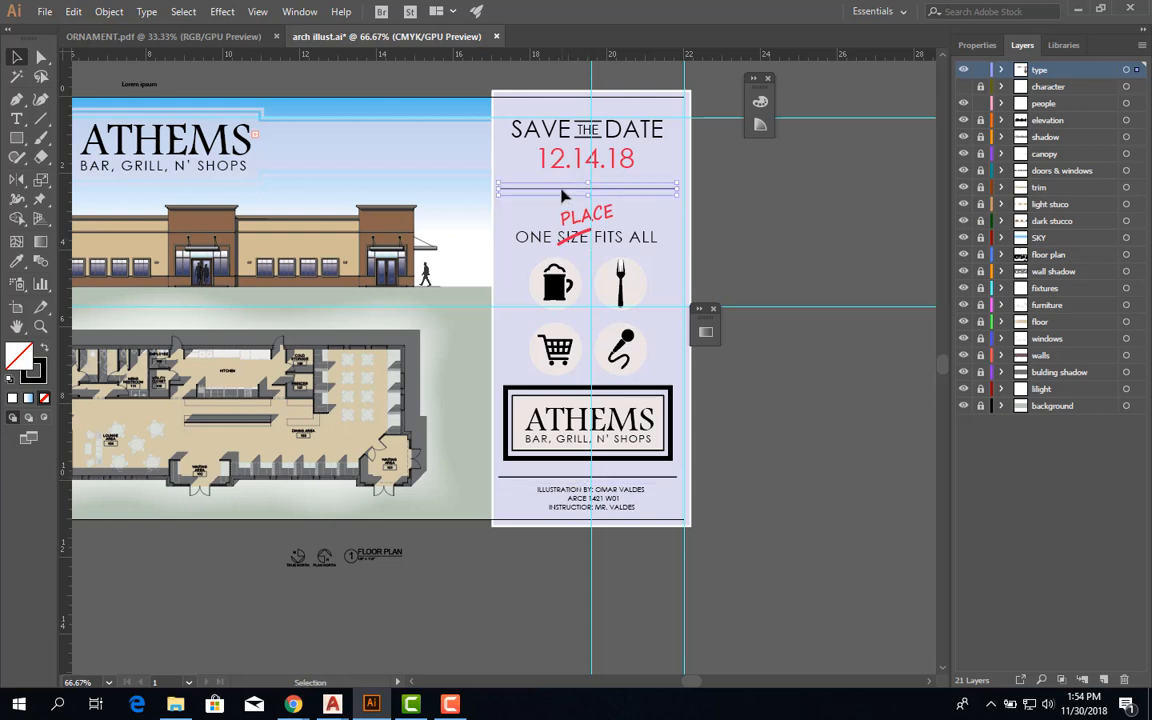
pyautogui.keyDown('shift'); pyautogui.click(552, 478); pyautogui.keyUp('shift')
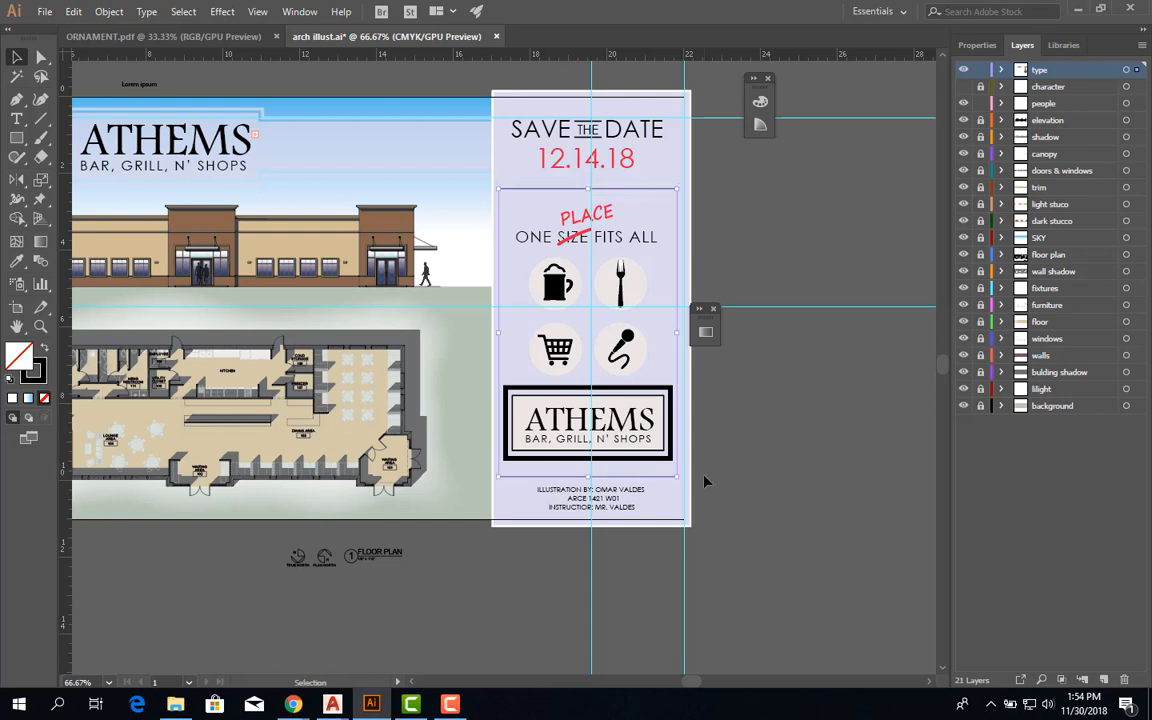
pyautogui.press('Delete')
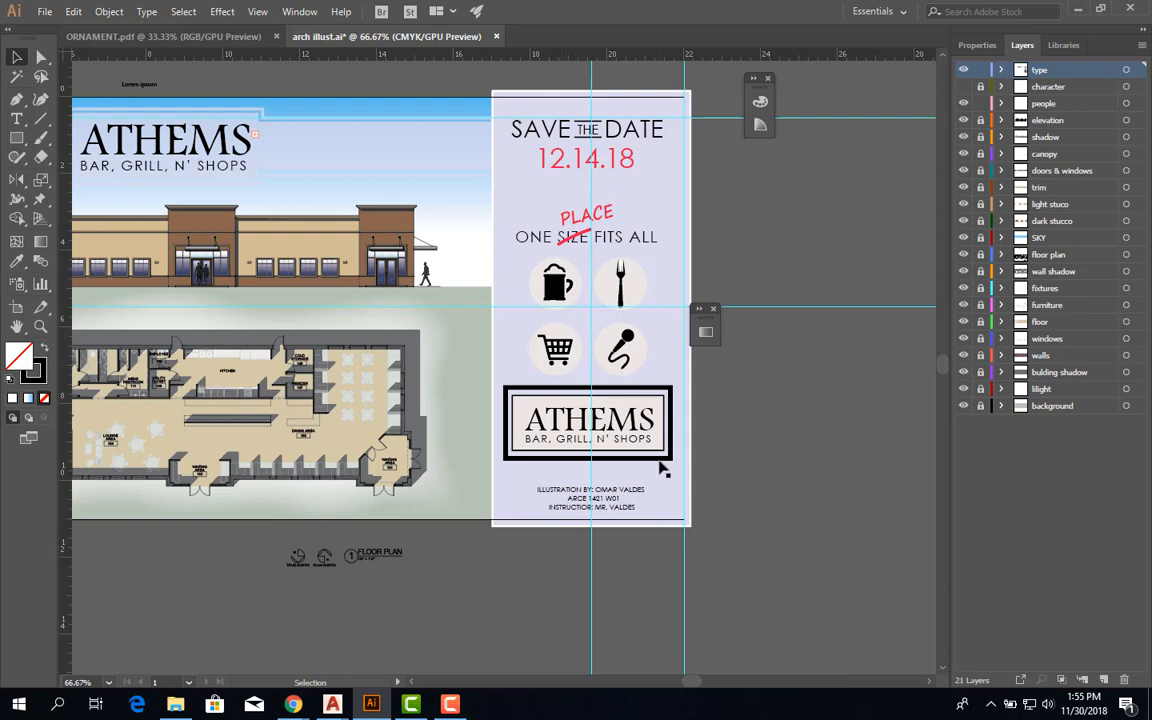
pyautogui.click(118, 14)
pyautogui.click(150, 123)
pyautogui.click(837, 364)
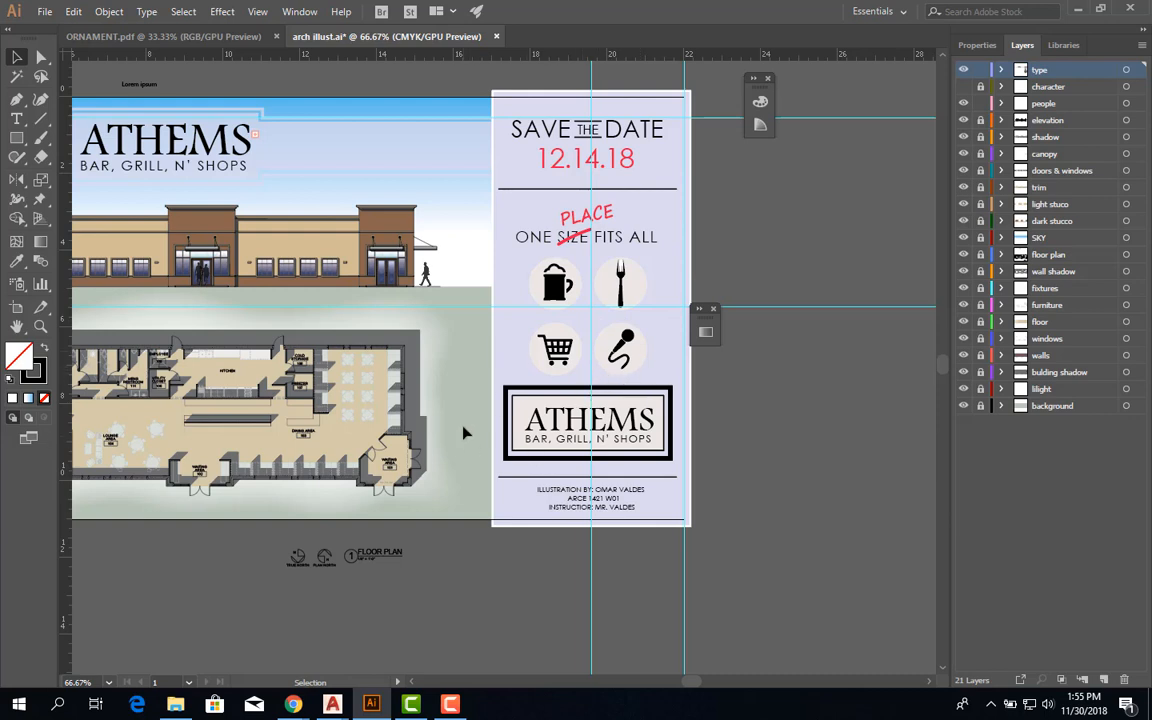
# Examine the title banner's stepped shape behind the ATHEMS lettering and how it relates to the elevation, floor plan and save-the-date panel.
pyautogui.moveTo(462, 433); pyautogui.dragTo(645, 484)
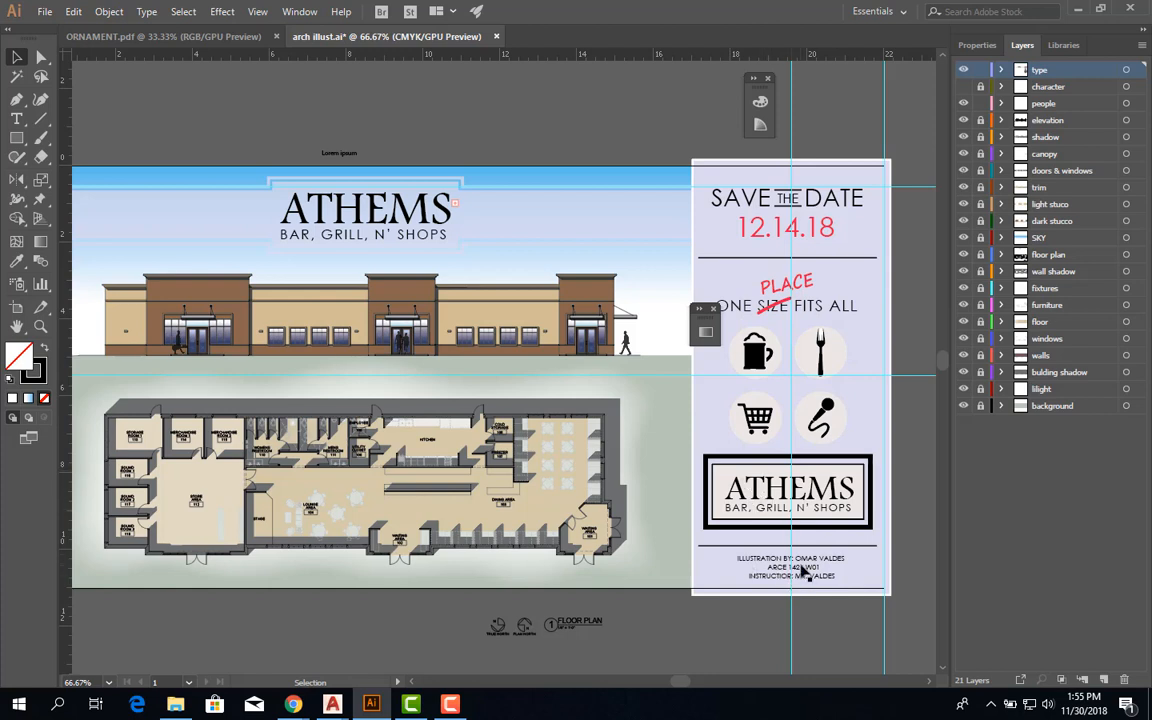
pyautogui.moveTo(376, 239); pyautogui.dragTo(461, 259)
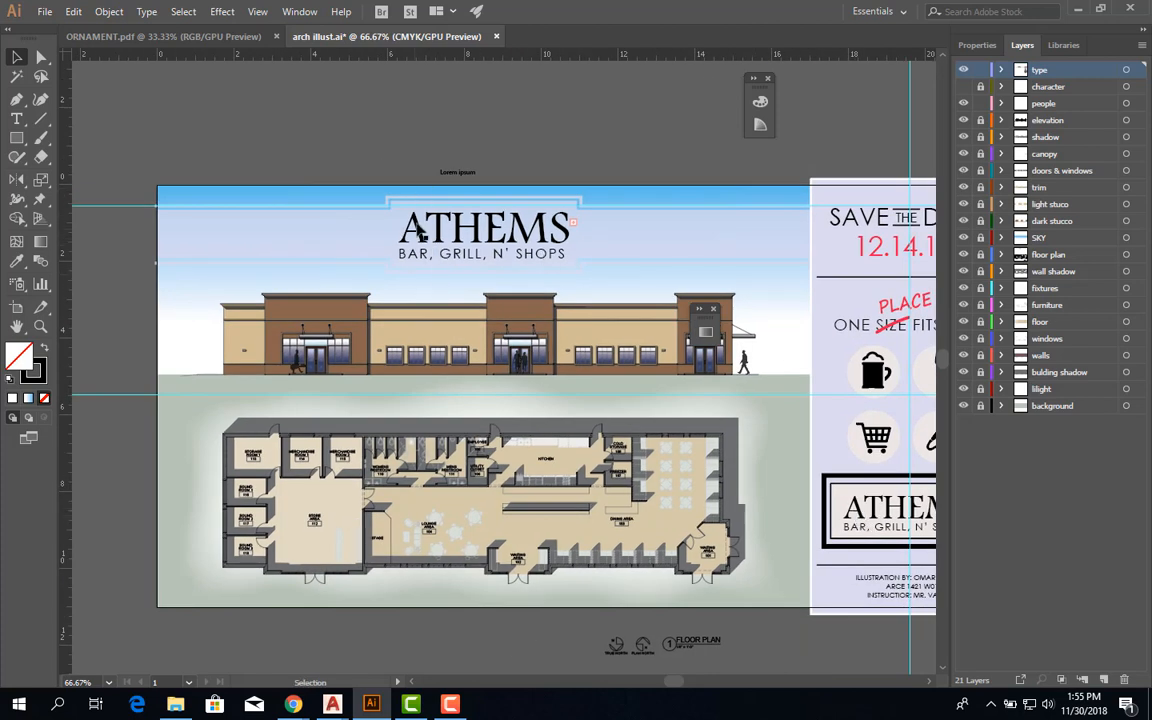
pyautogui.click(302, 255)
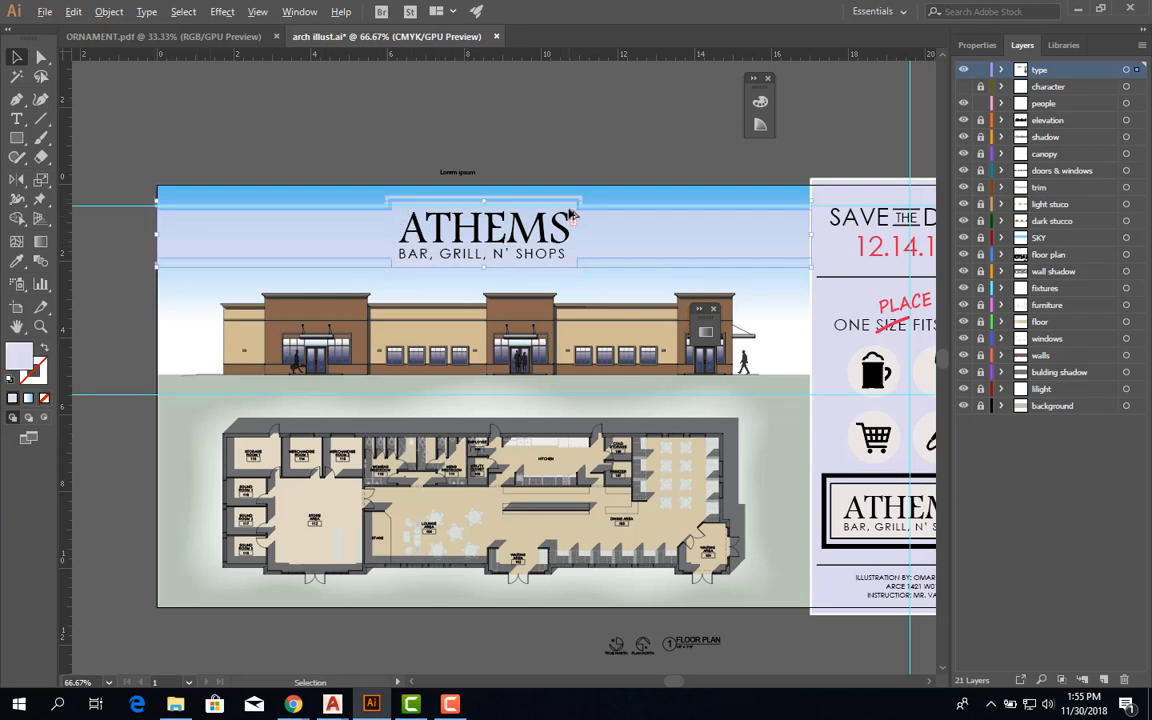
pyautogui.scroll(2, 576, 201)
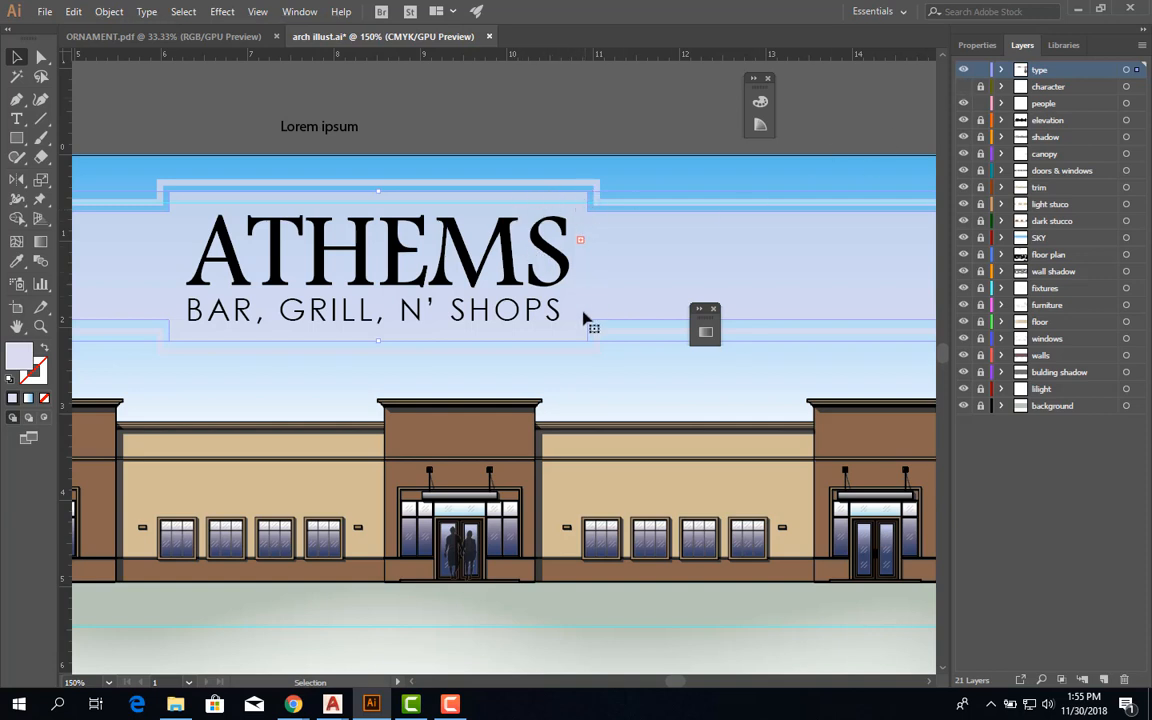
pyautogui.scroll(-2, 501, 326)
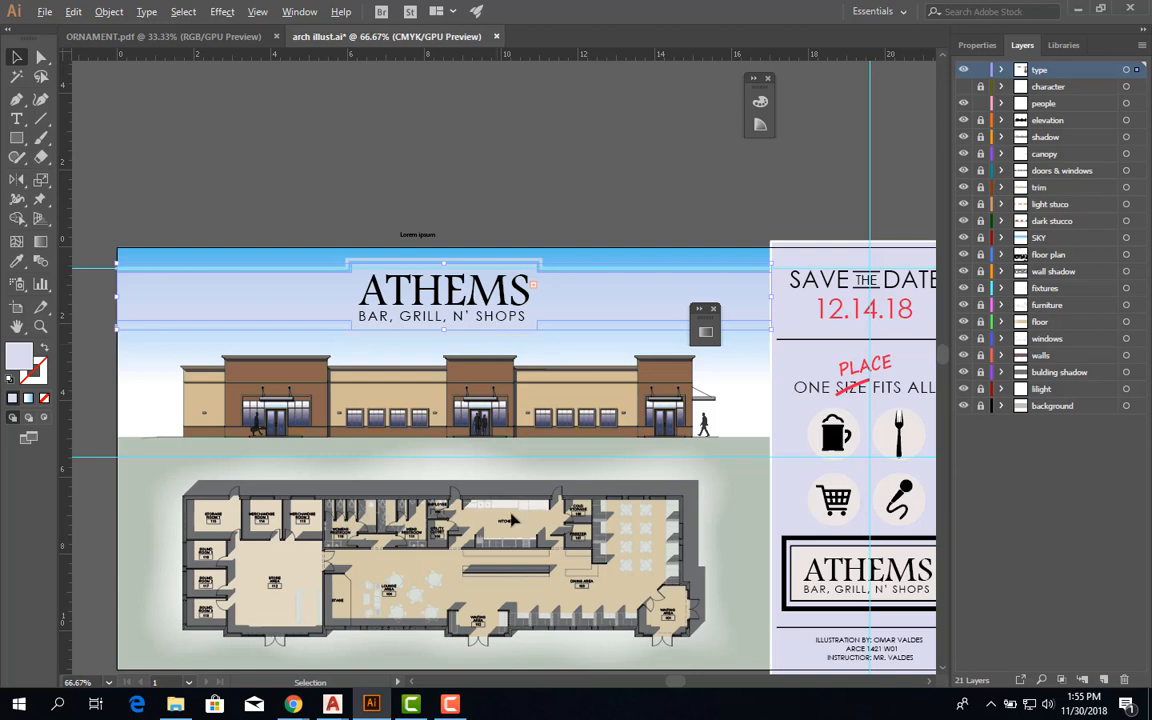
pyautogui.scroll(3, 438, 586)
pyautogui.scroll(-3, 441, 596)
pyautogui.moveTo(576, 342); pyautogui.dragTo(493, 344)
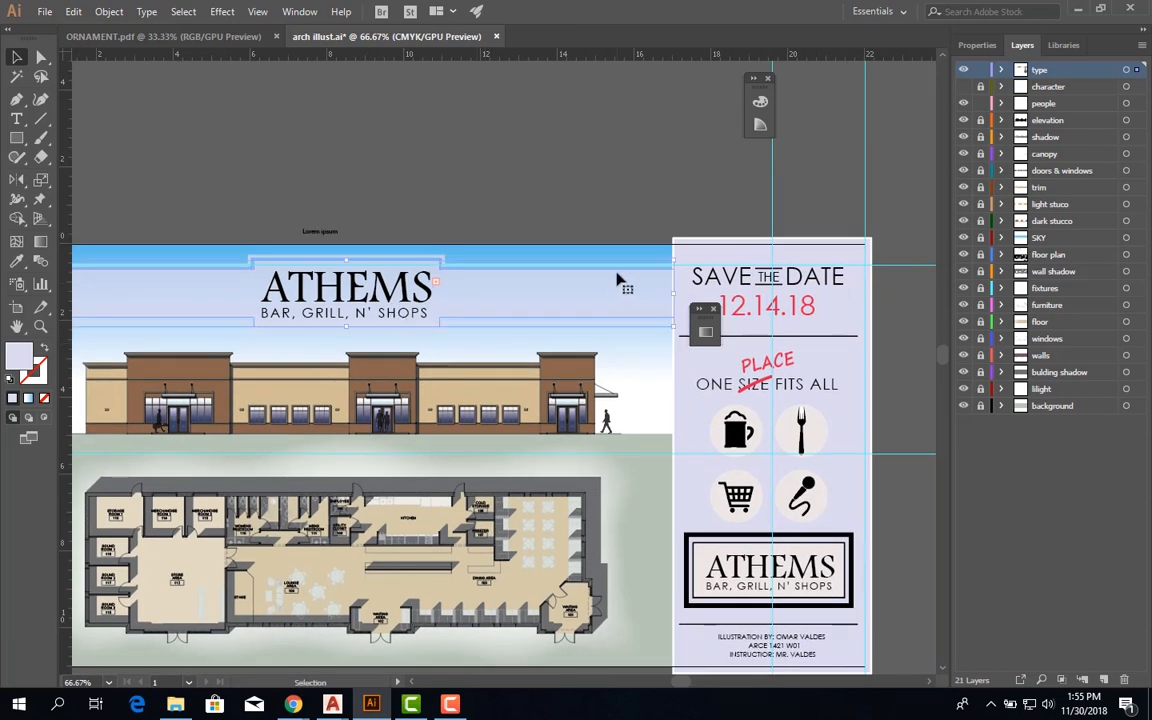
pyautogui.click(538, 210)
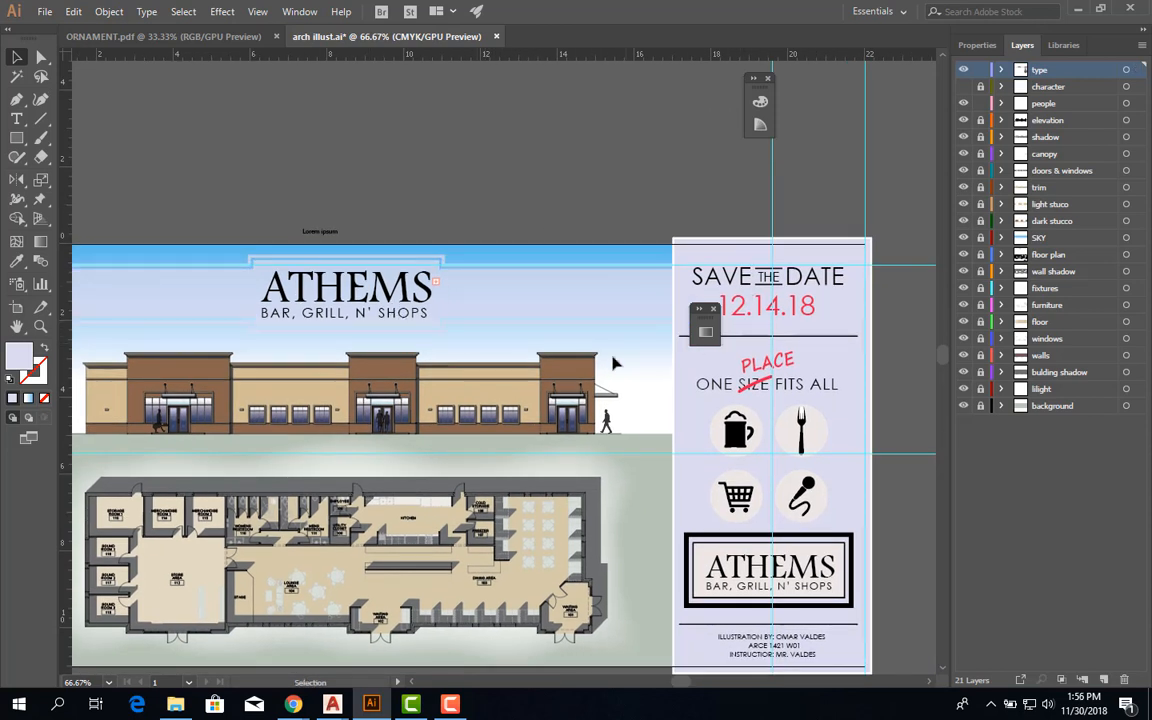
pyautogui.moveTo(627, 376); pyautogui.dragTo(548, 321)
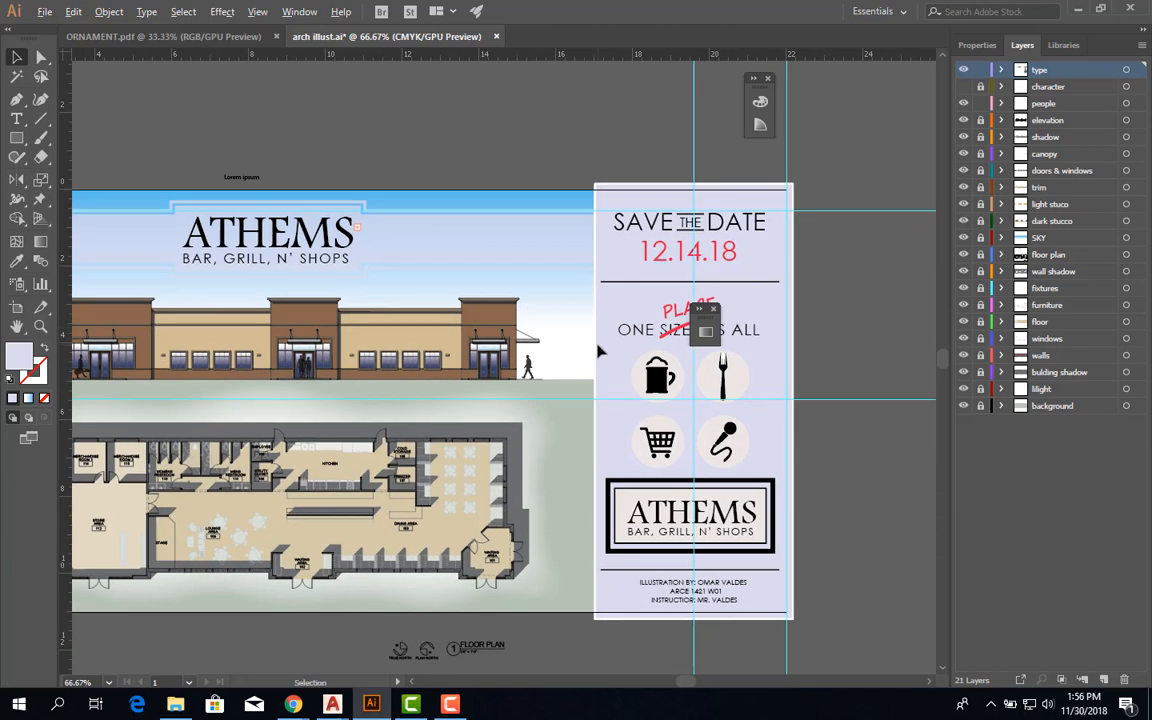
pyautogui.scroll(-1, 599, 346)
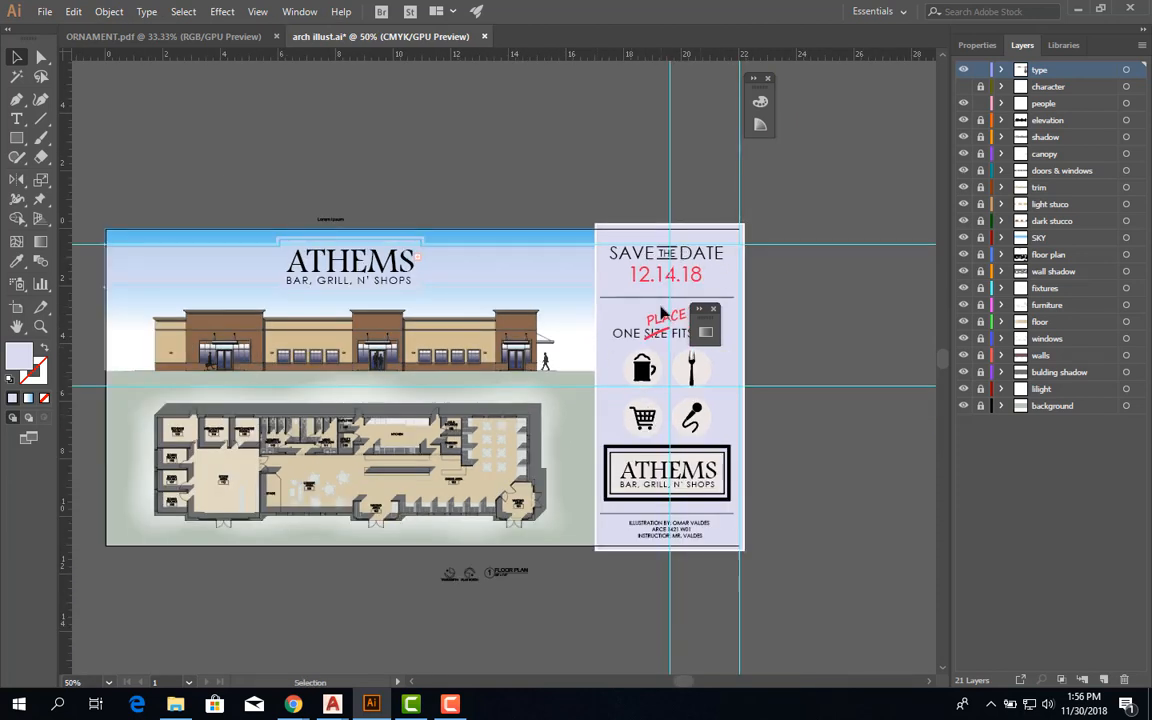